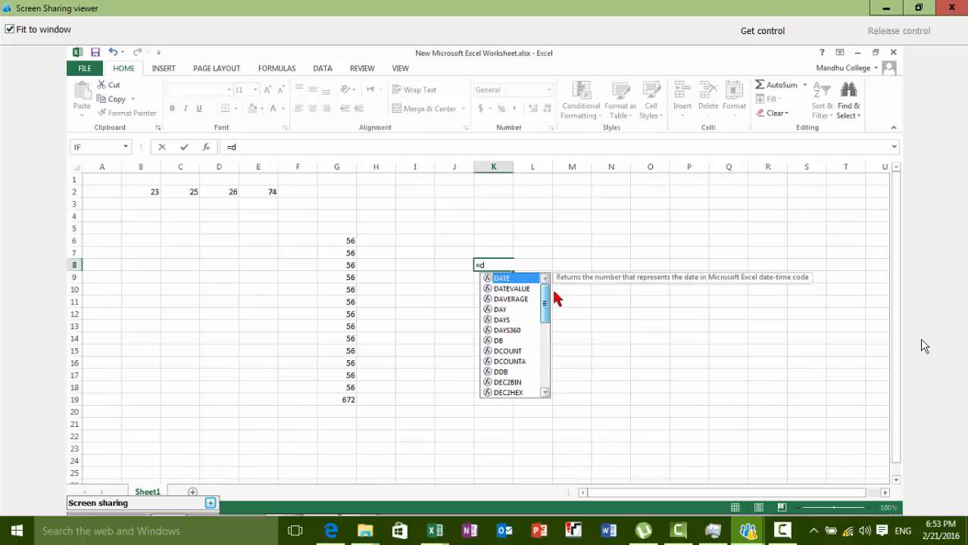
Step: Enter the formula =TODAY() in cell K5, adding the missing equals sign in front of the function
double_click(523, 283)
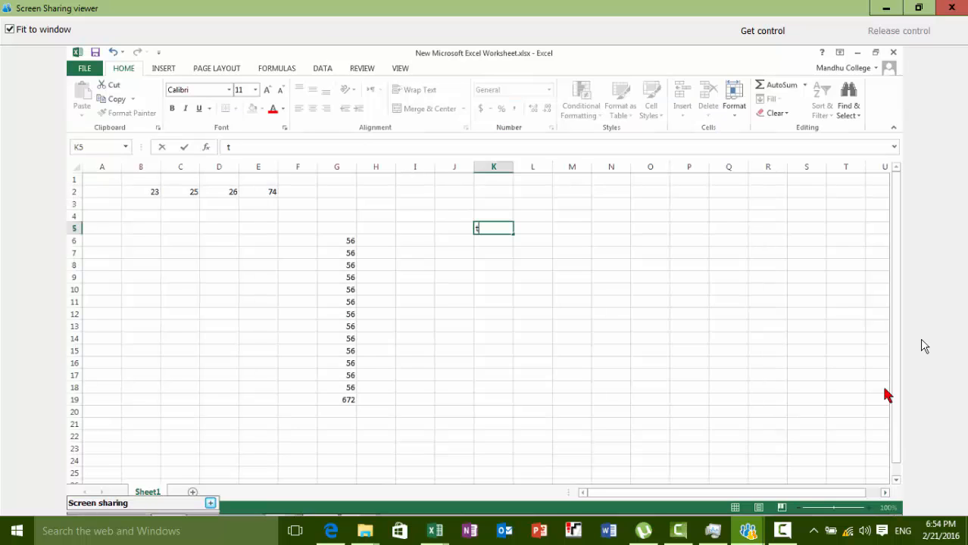
text(oday())
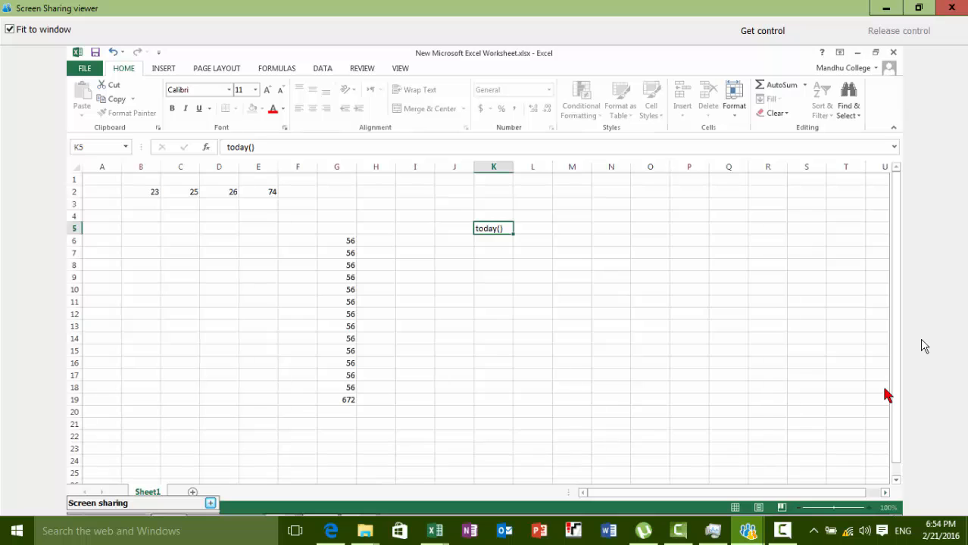
key(Return)
key(Up)
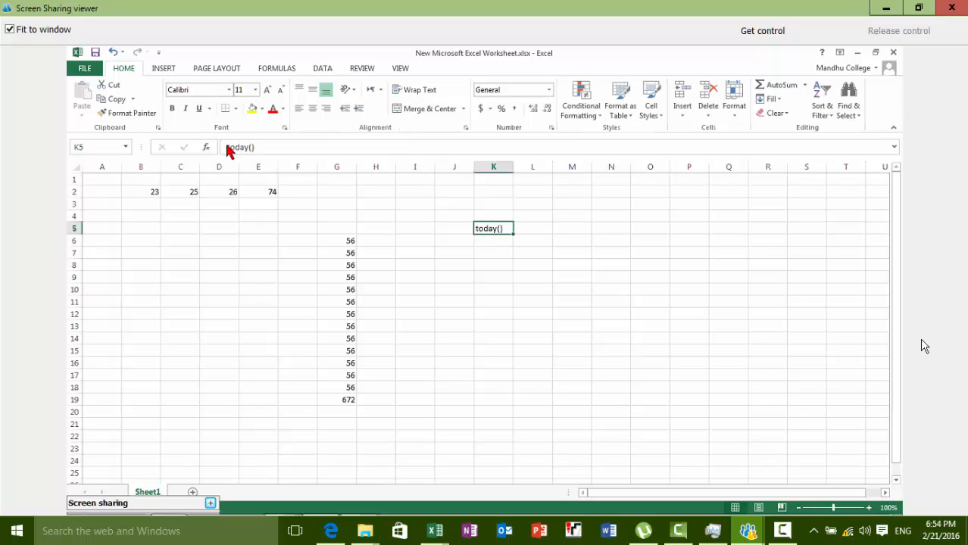
click(227, 147)
text(=)
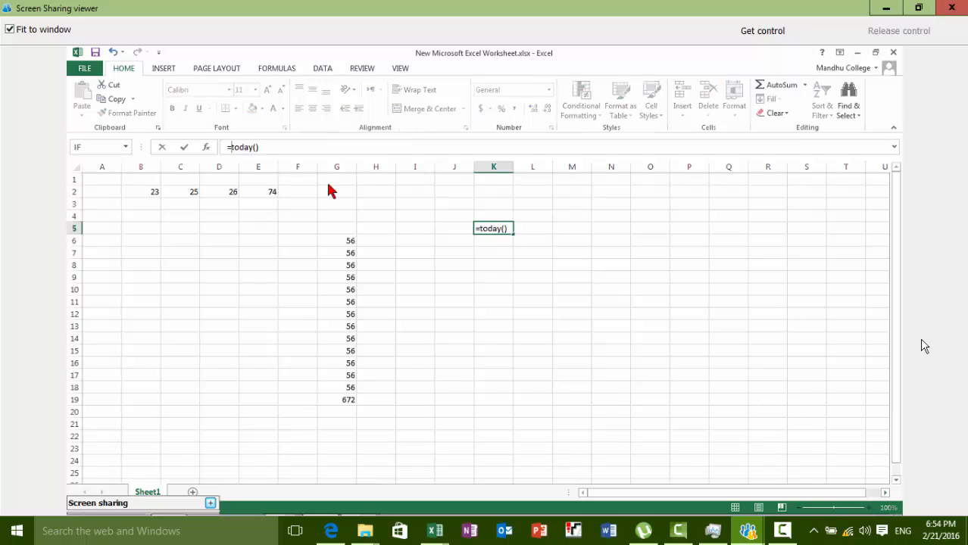
click(290, 147)
key(Return)
key(Up)
Step: Replace the TODAY function in cell K5 with NOW so the formula reads =NOW()
double_click(254, 148)
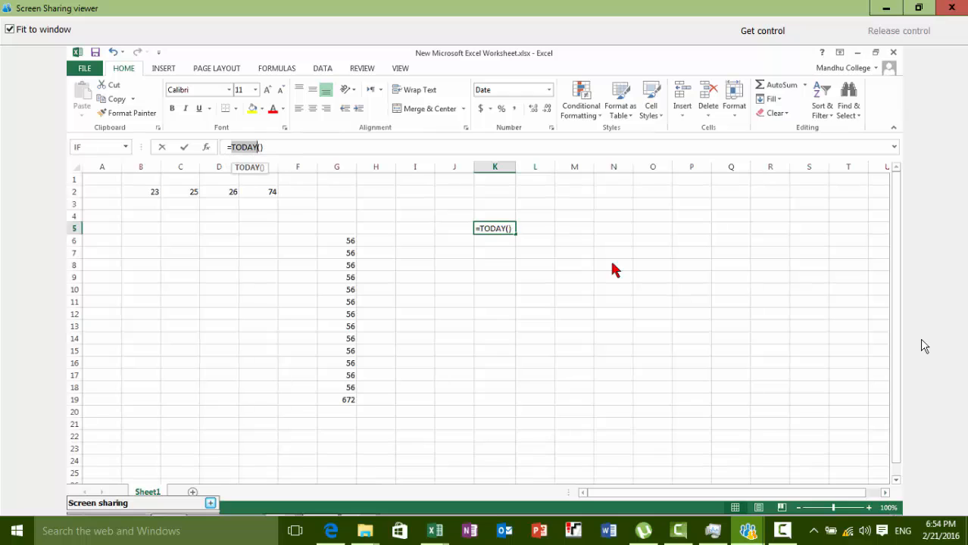
text(n)
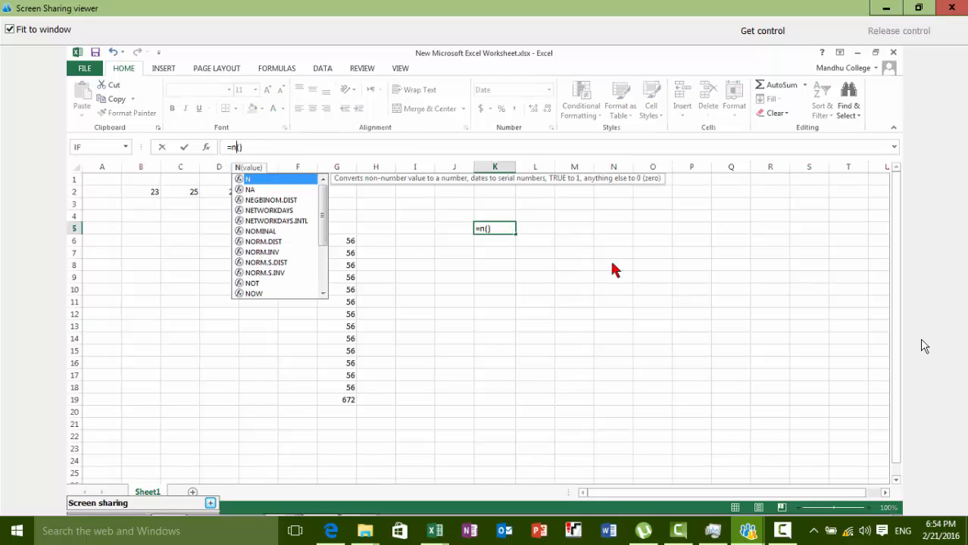
text(ow)
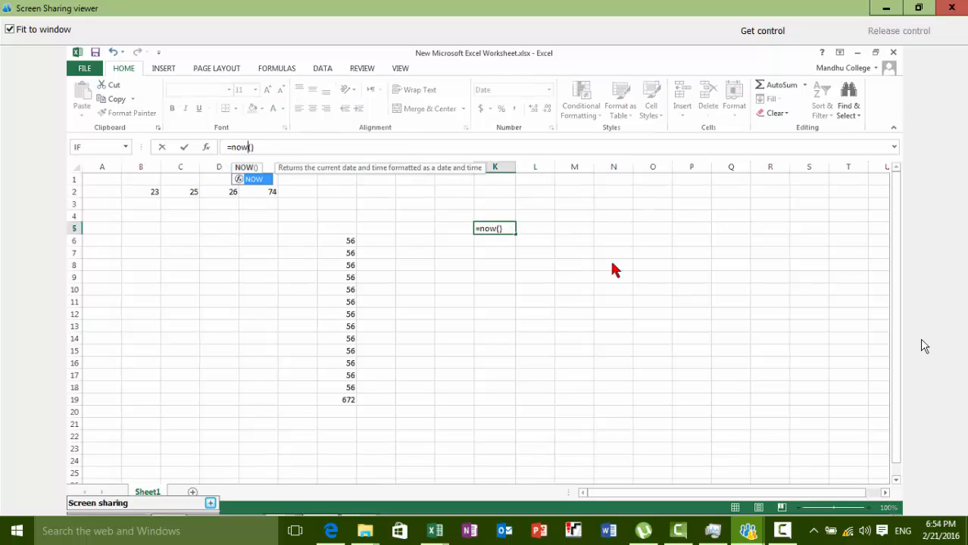
click(318, 150)
key(Return)
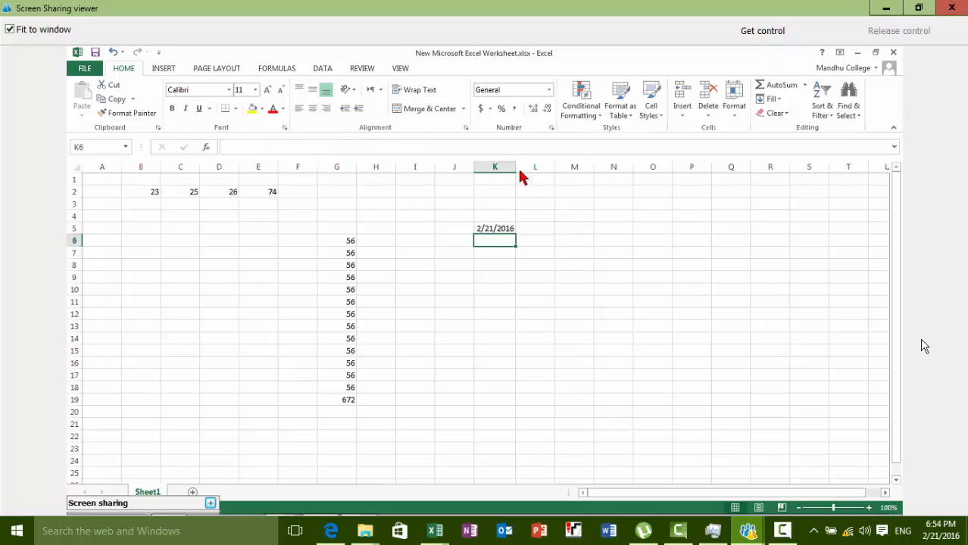
Step: Widen column K and change the formula in cell K5 back to =TODAY()
drag(516, 168, 608, 173)
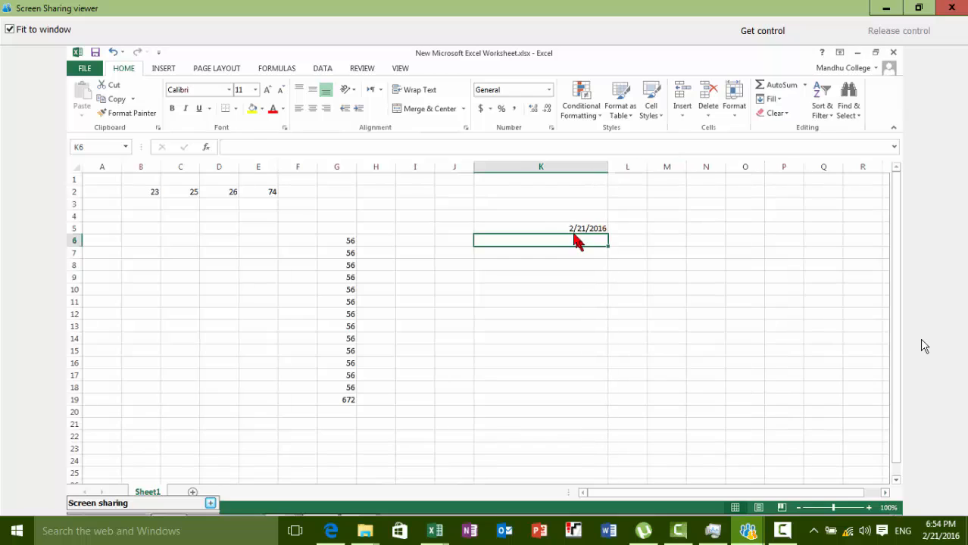
click(577, 230)
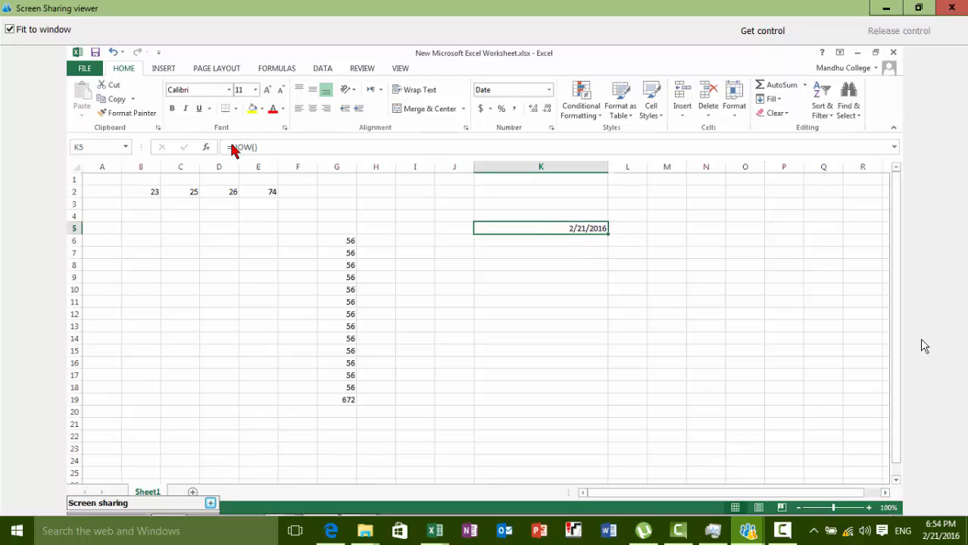
drag(233, 149, 248, 152)
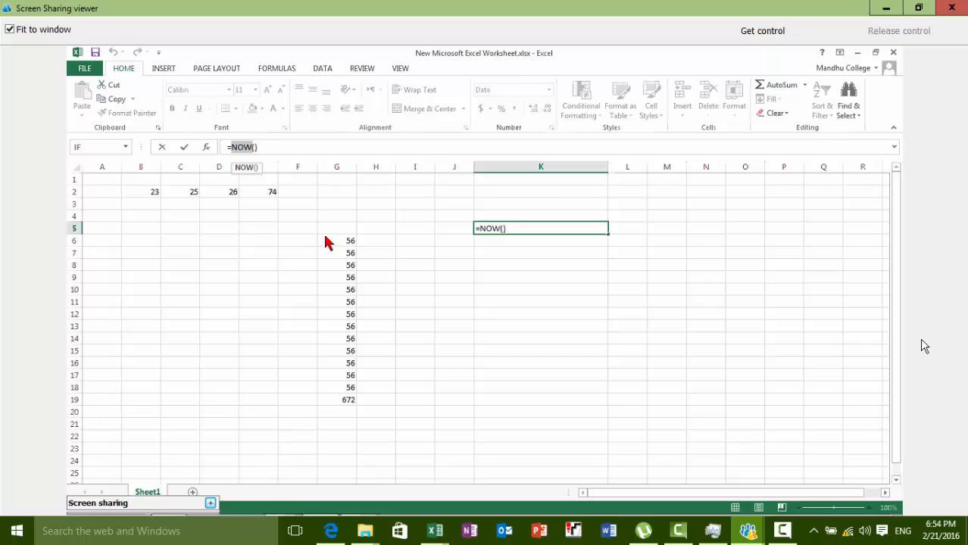
text(toda)
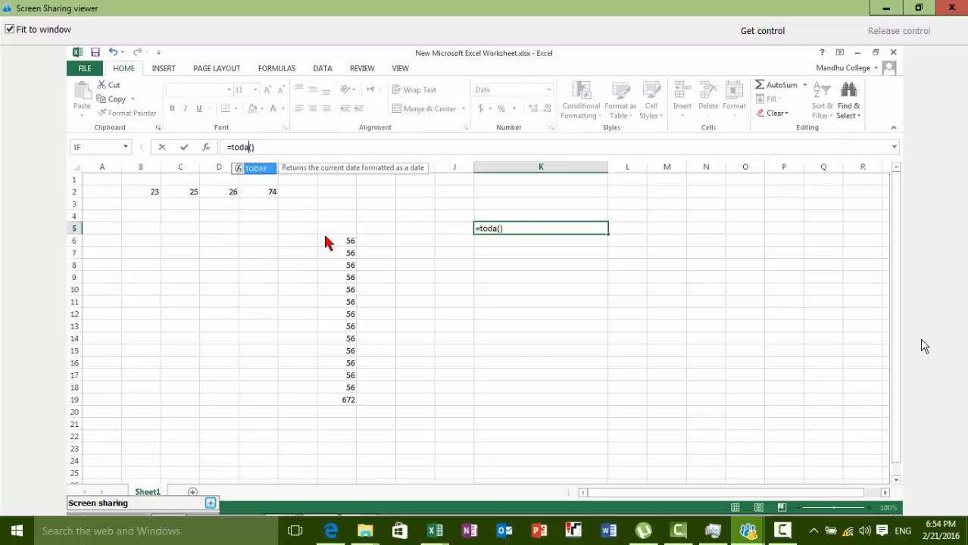
text(y)
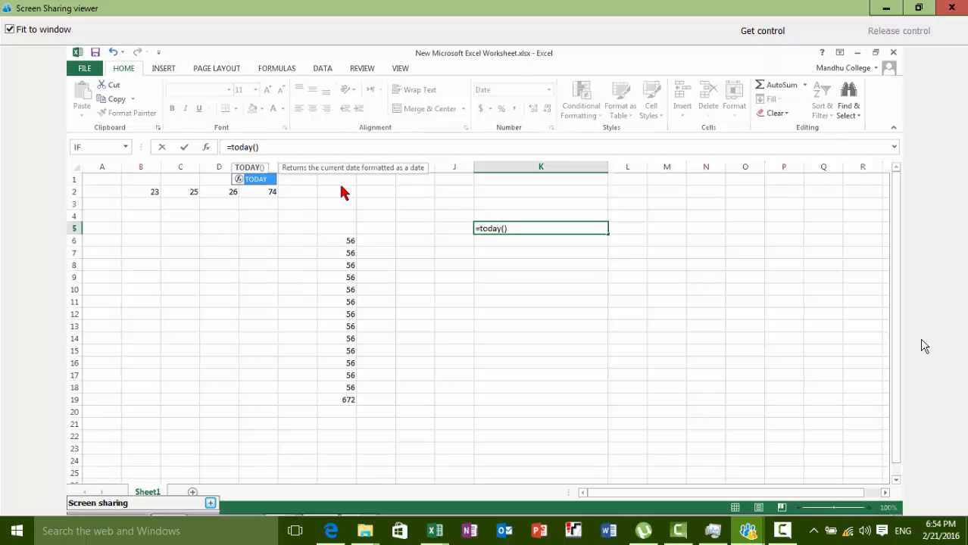
click(309, 151)
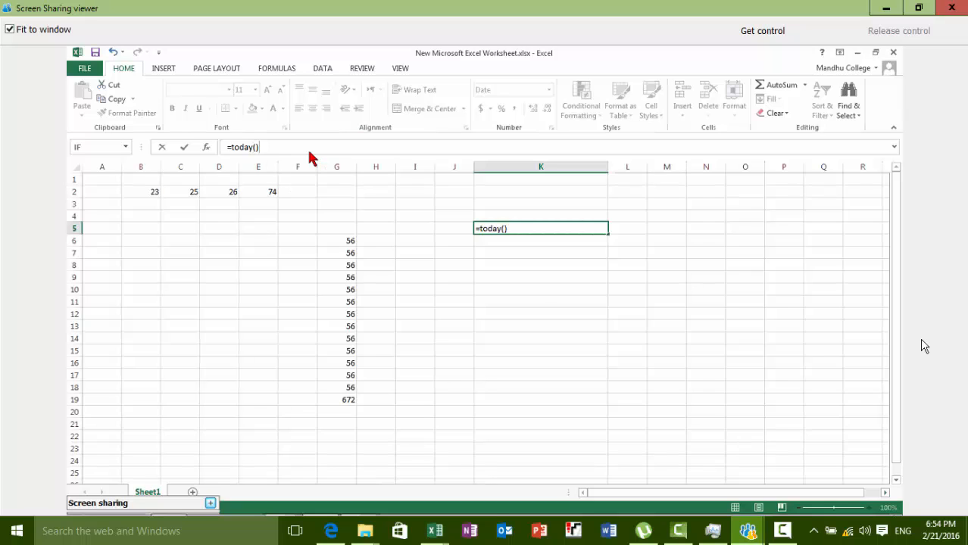
key(Return)
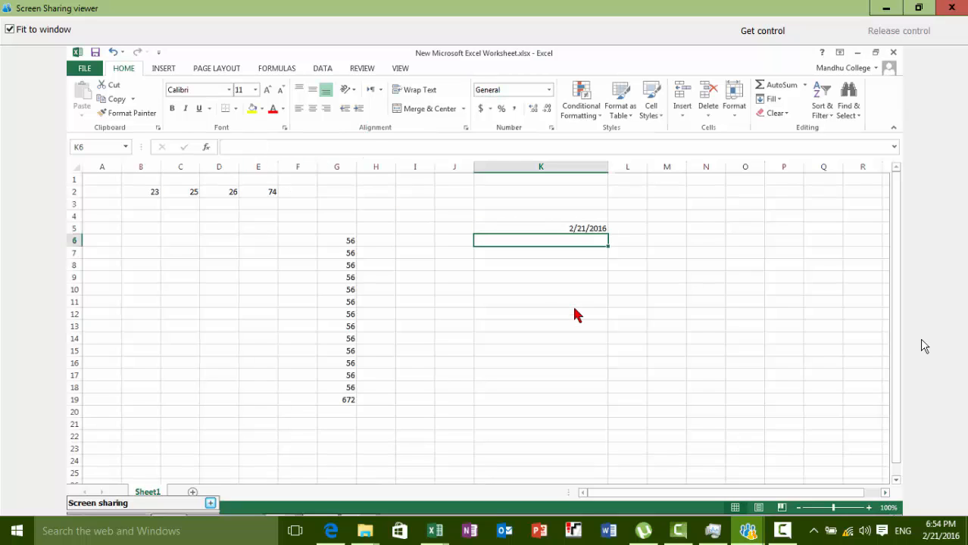
Step: Enter the formula =NOW() in cell K7 and leave that cell selected
click(564, 254)
text(=)
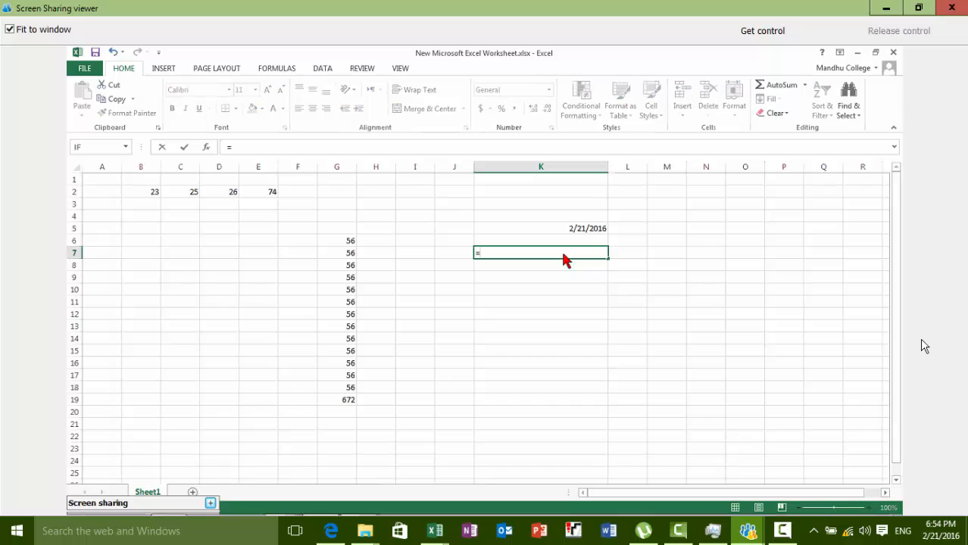
text(no)
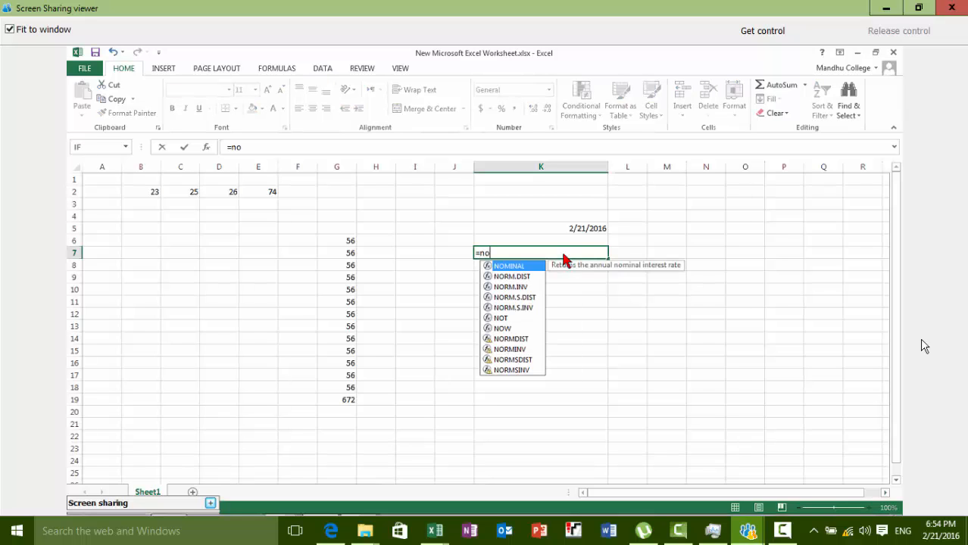
text(w)
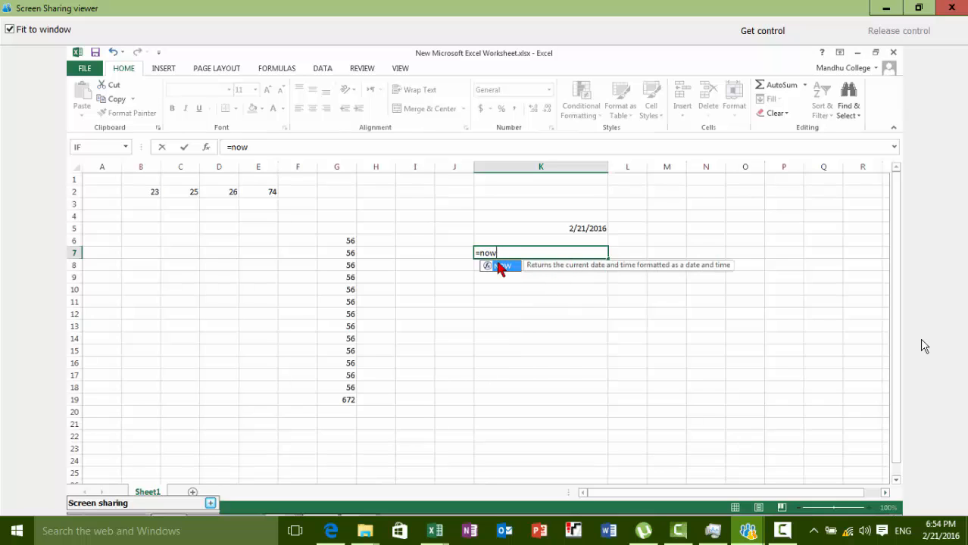
double_click(498, 265)
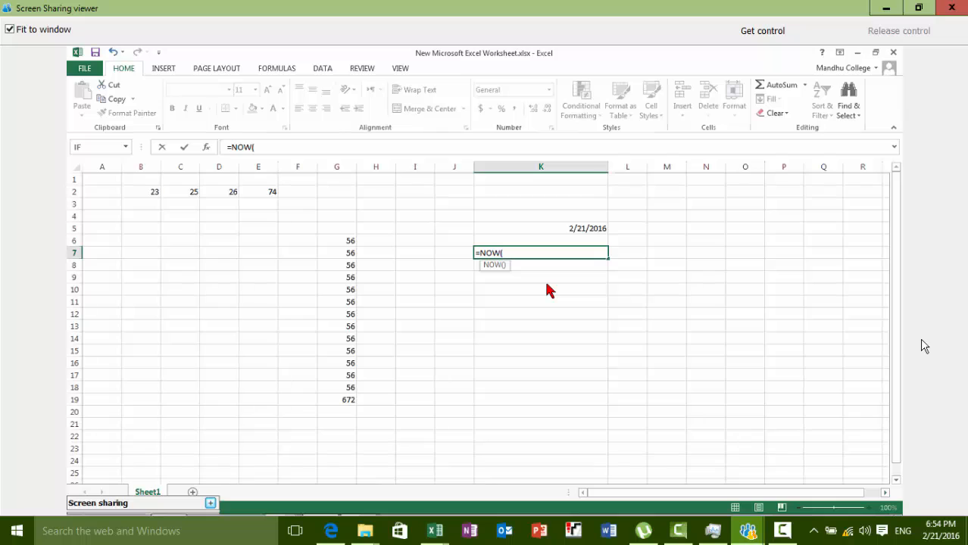
text())
key(Return)
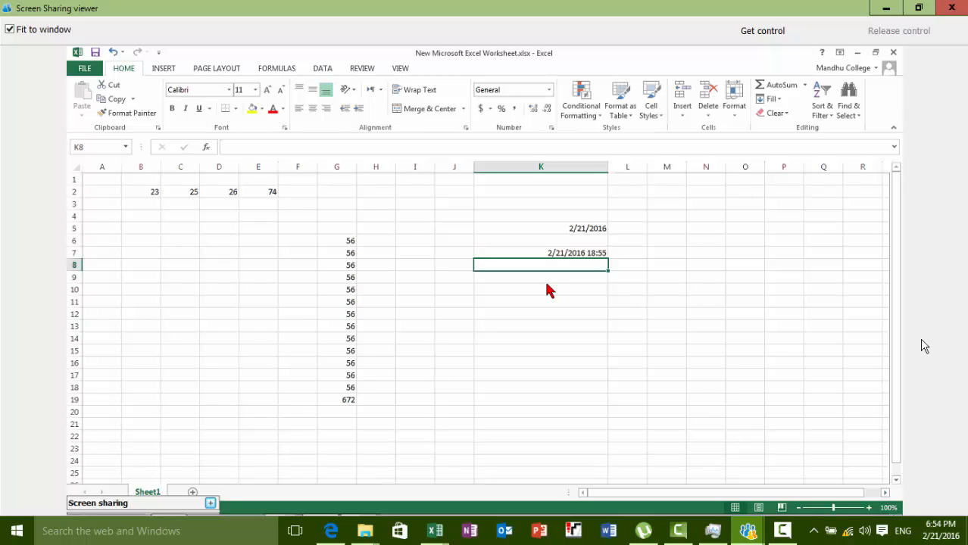
key(Up)
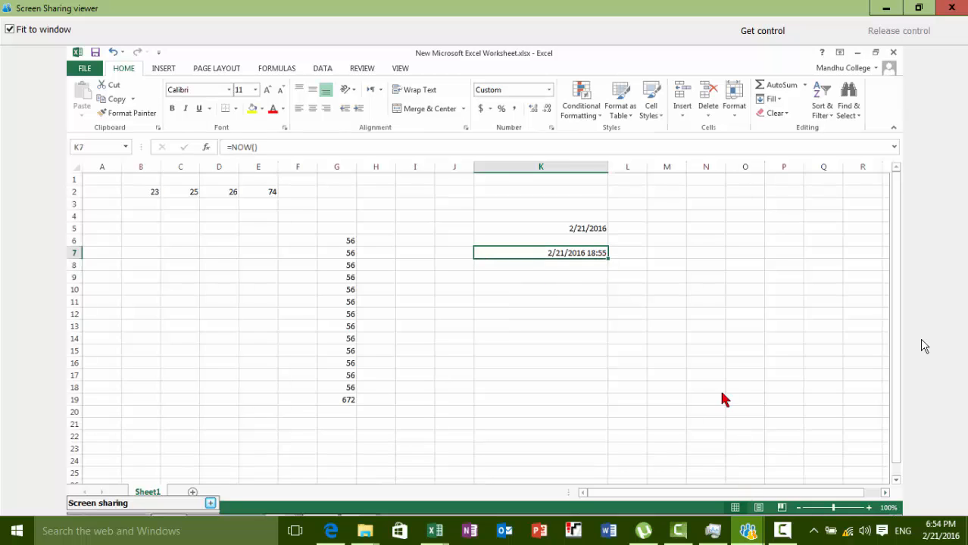
click(718, 391)
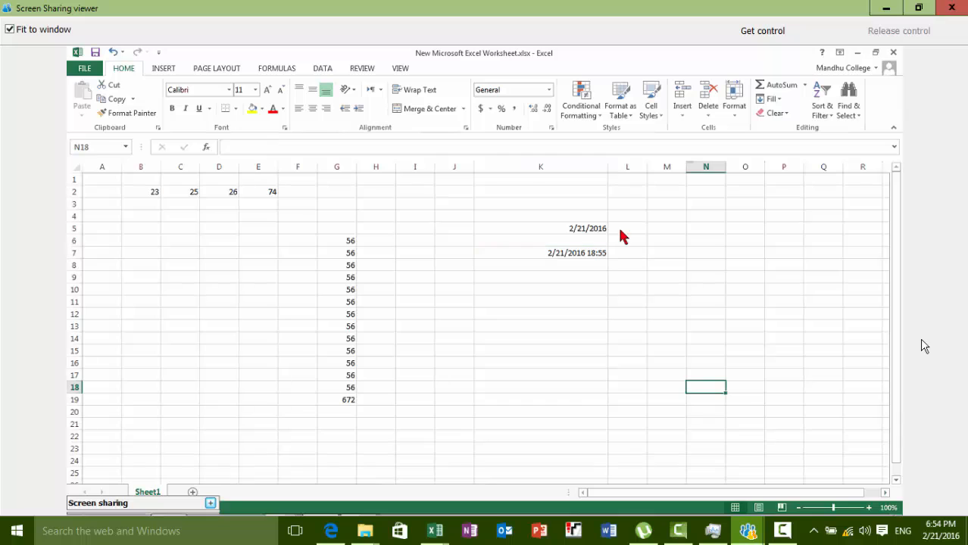
click(583, 258)
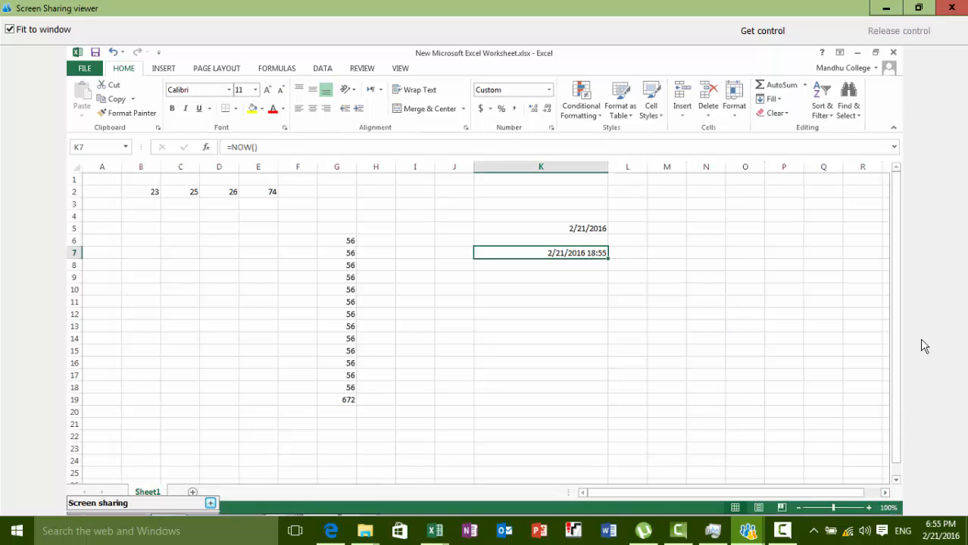
Step: Open Blues filtering.xlsx from the 20 Feb folder and display the first rows of its Merchandise sales sheet
mouse_move(873, 507)
click(856, 53)
click(429, 217)
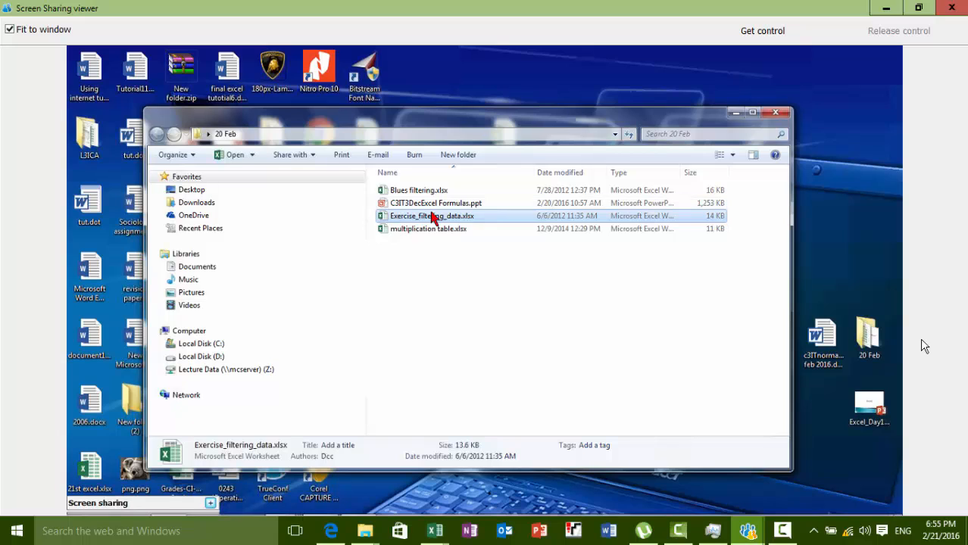
double_click(426, 193)
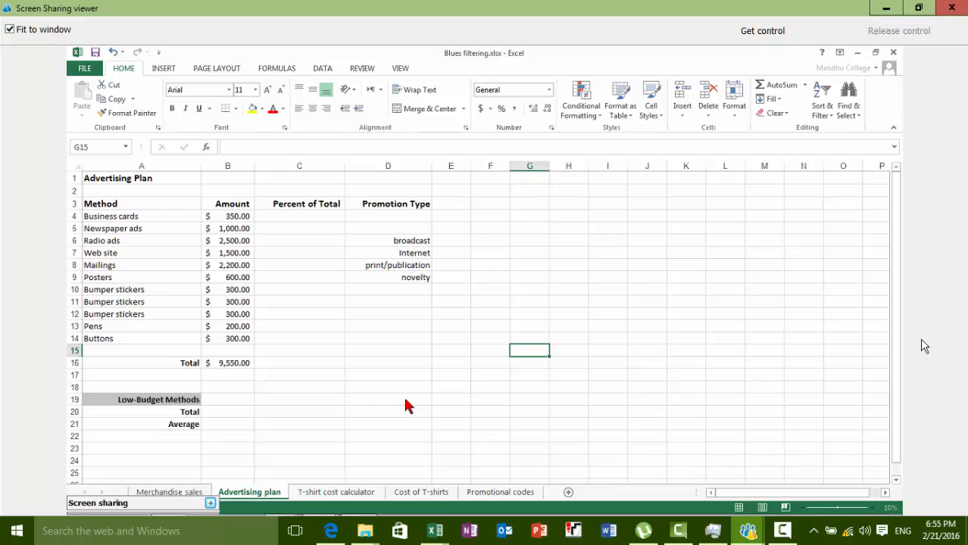
key(ctrl+Page_Up)
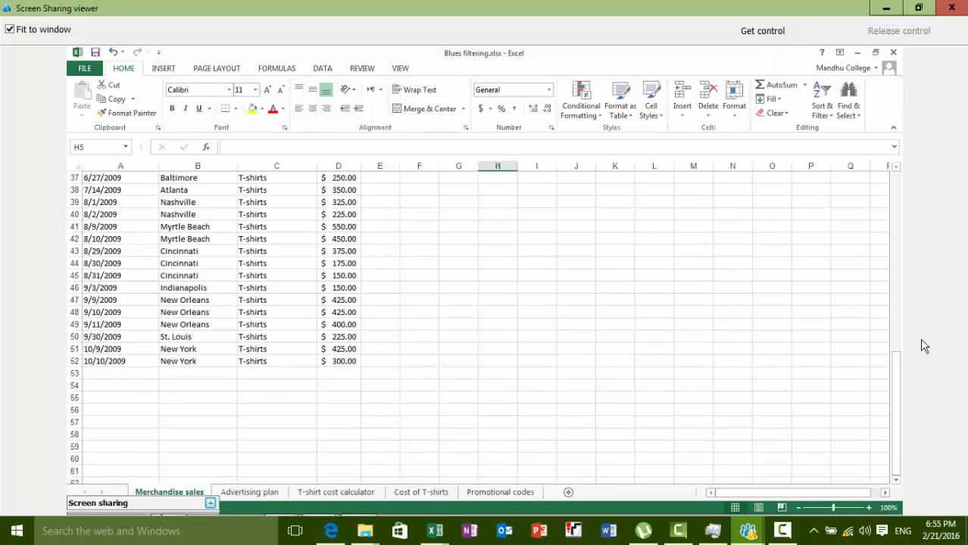
scroll(484, 326, up, 9)
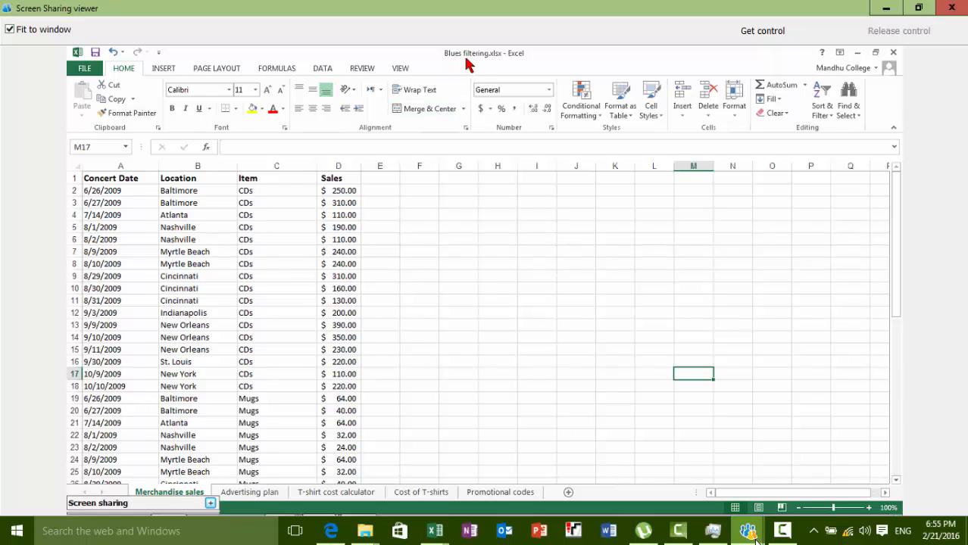
Step: Switch to the conference chat, send the message YES in the Common chat, and put the chat window away
mouse_move(755, 539)
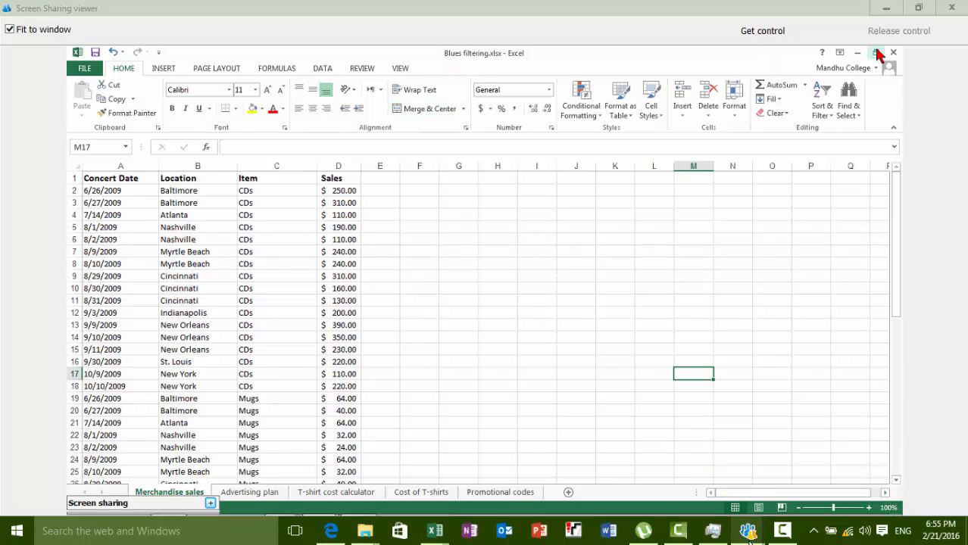
click(730, 500)
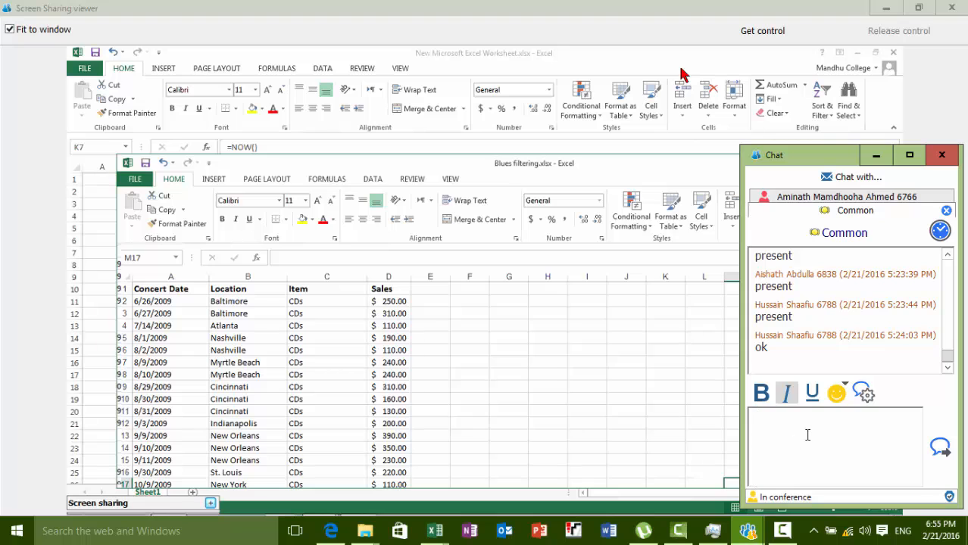
text(YES)
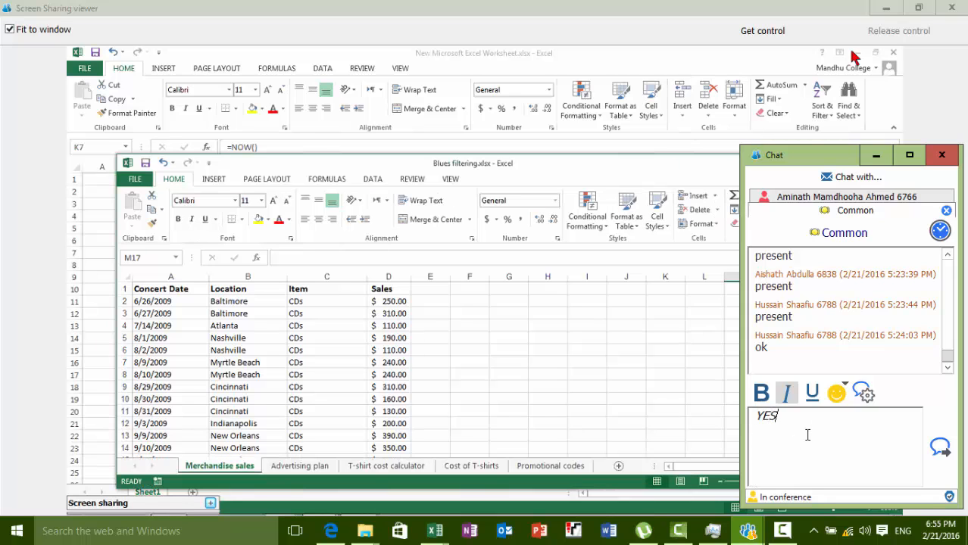
key(Return)
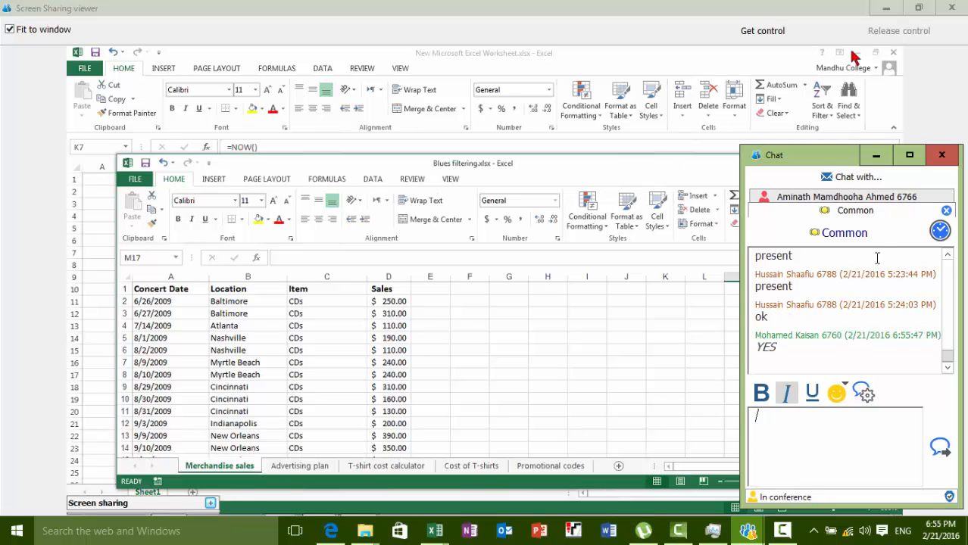
click(863, 163)
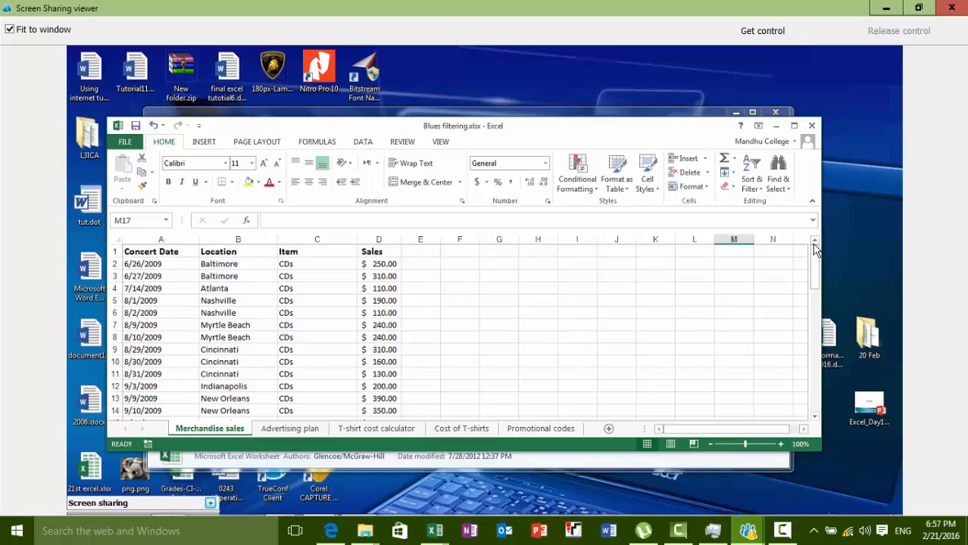
Step: Maximize the Blues filtering.xlsx window and turn on Filter for the header cells A1:D1 of the Merchandise sales sheet
click(793, 126)
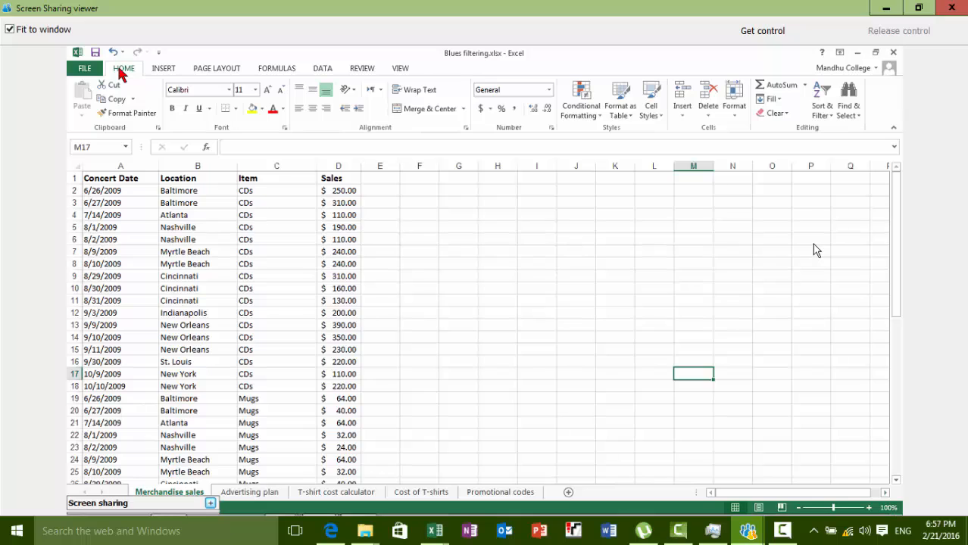
click(828, 116)
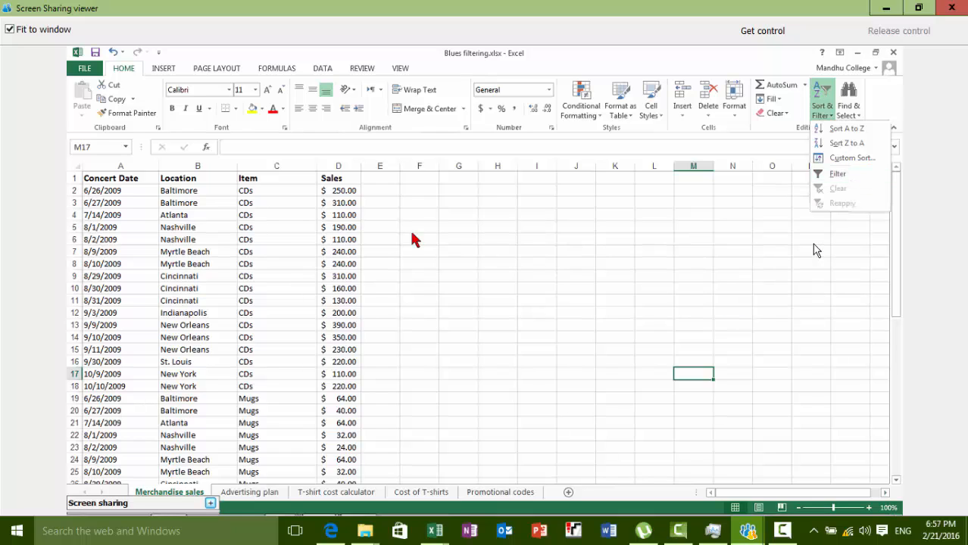
click(456, 214)
drag(95, 179, 341, 179)
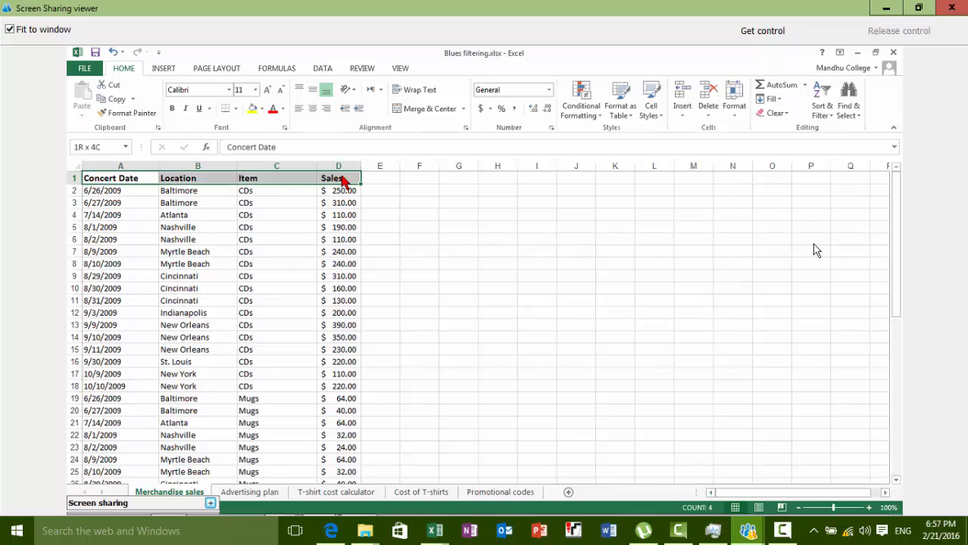
click(823, 110)
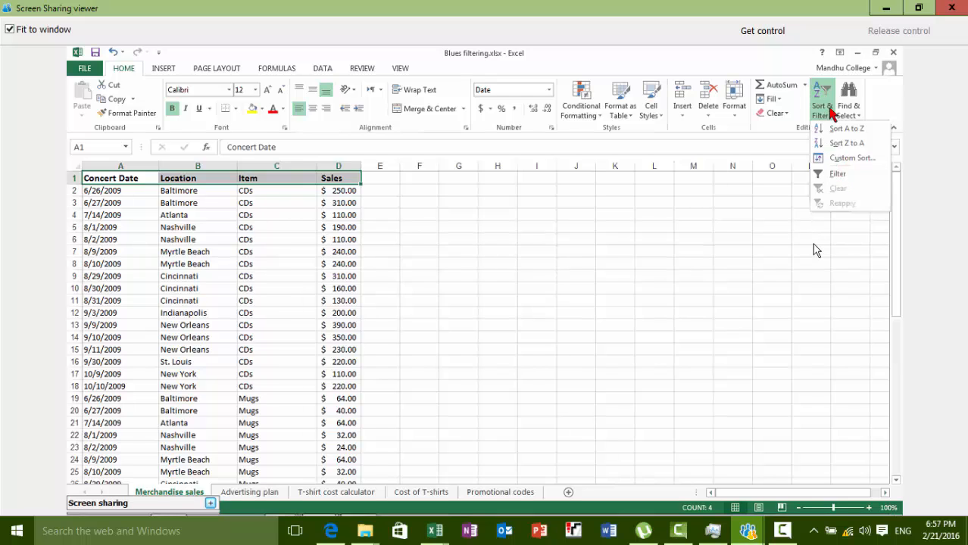
click(836, 175)
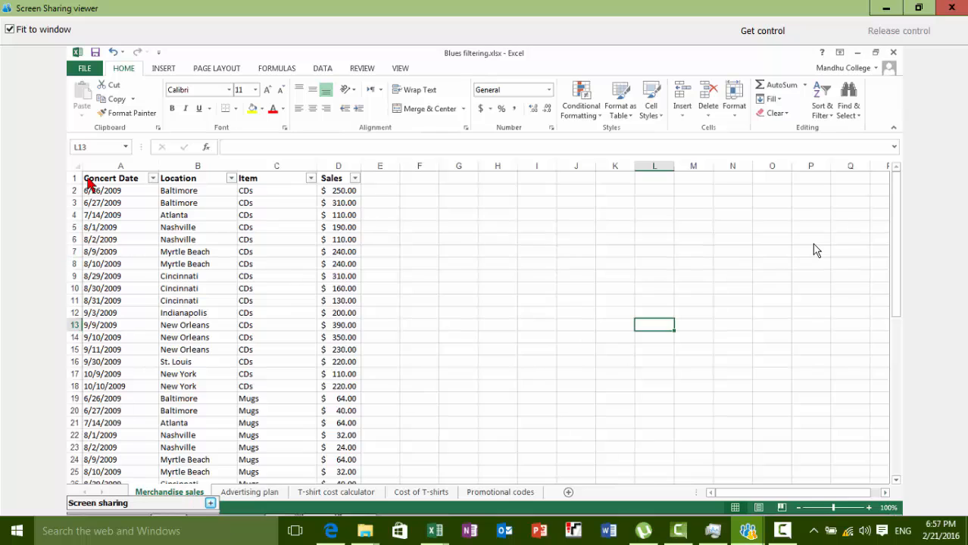
Step: Examine the sort and filter choices offered for the Sales, Item, Location and Concert Date columns without applying any
drag(88, 179, 194, 180)
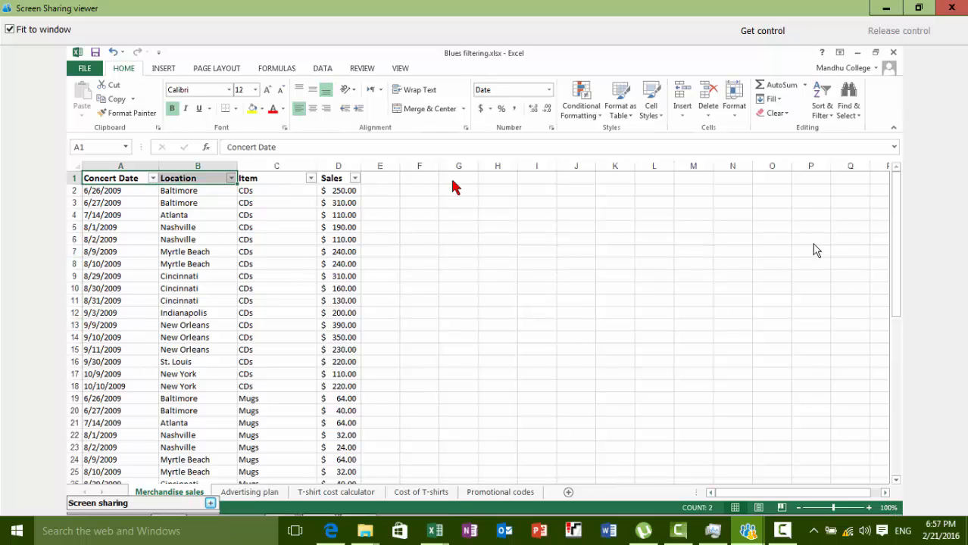
click(453, 181)
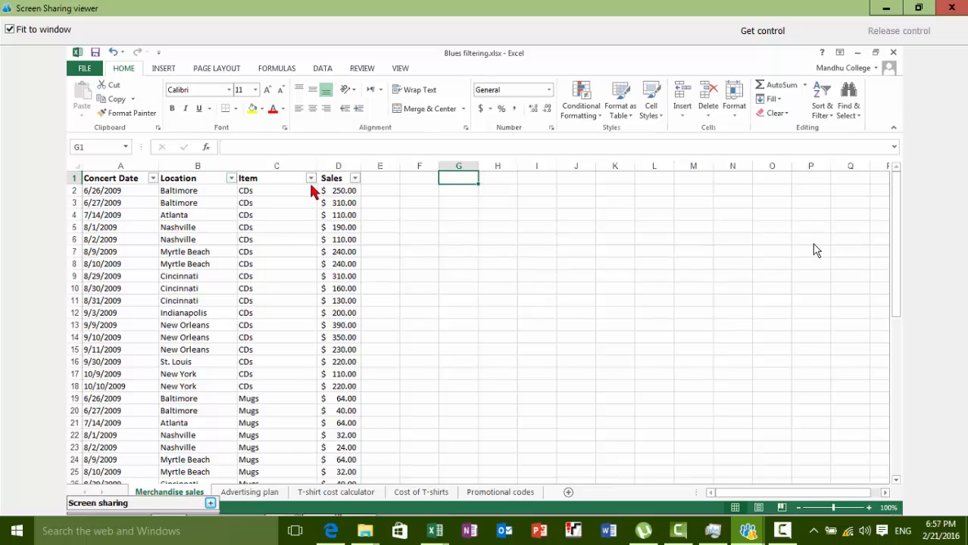
click(355, 178)
click(405, 200)
click(309, 179)
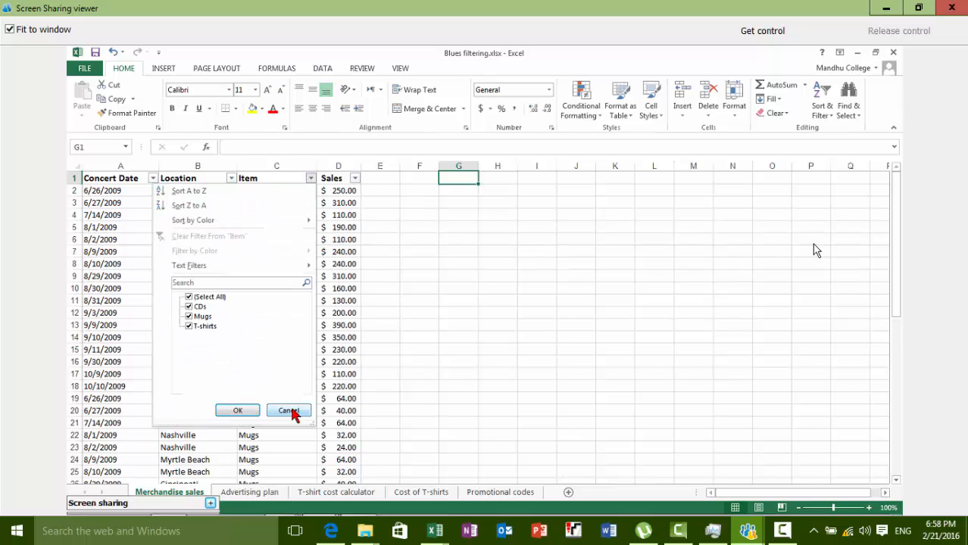
click(231, 180)
click(231, 178)
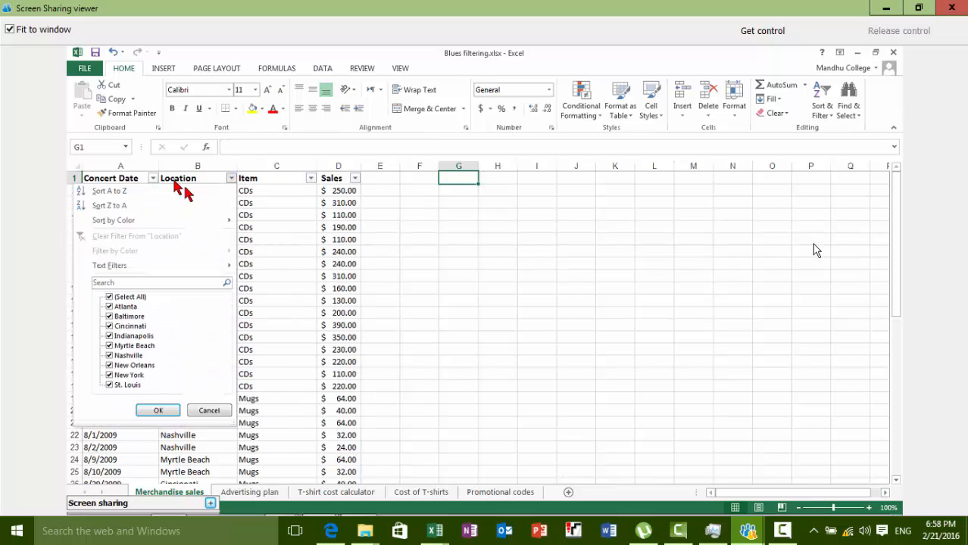
click(152, 179)
click(152, 180)
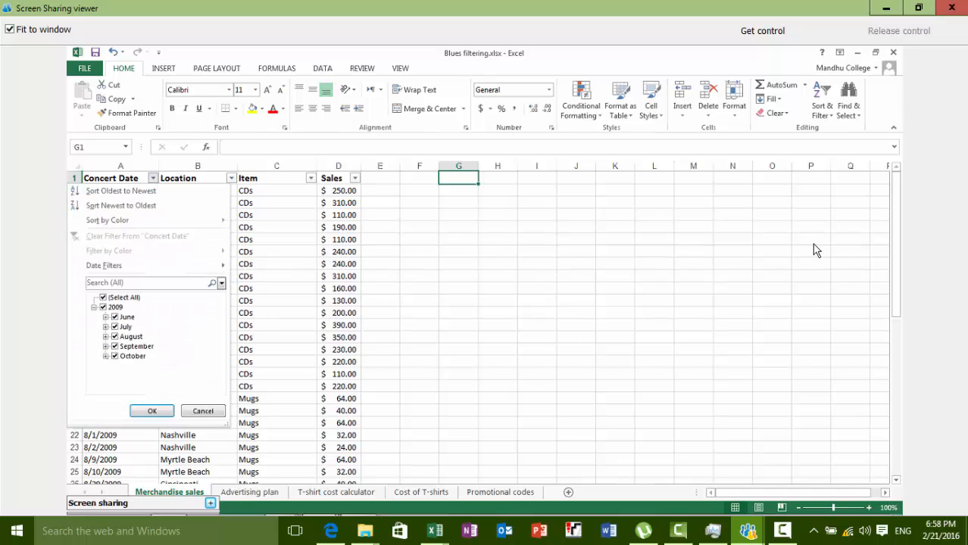
click(522, 333)
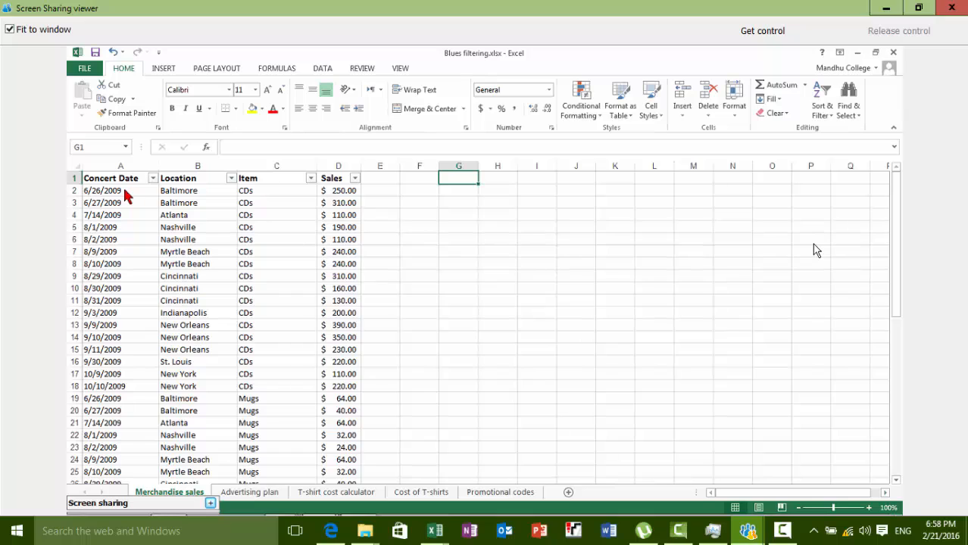
Step: Turn Filter off for the header cells A1:D1, turn it back on, and deselect the headers
drag(106, 182, 344, 180)
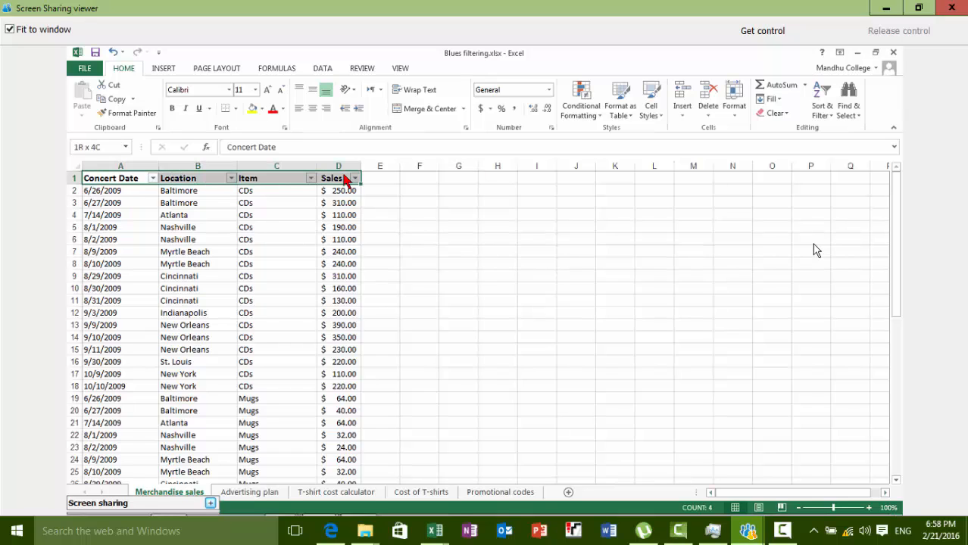
click(829, 113)
click(836, 175)
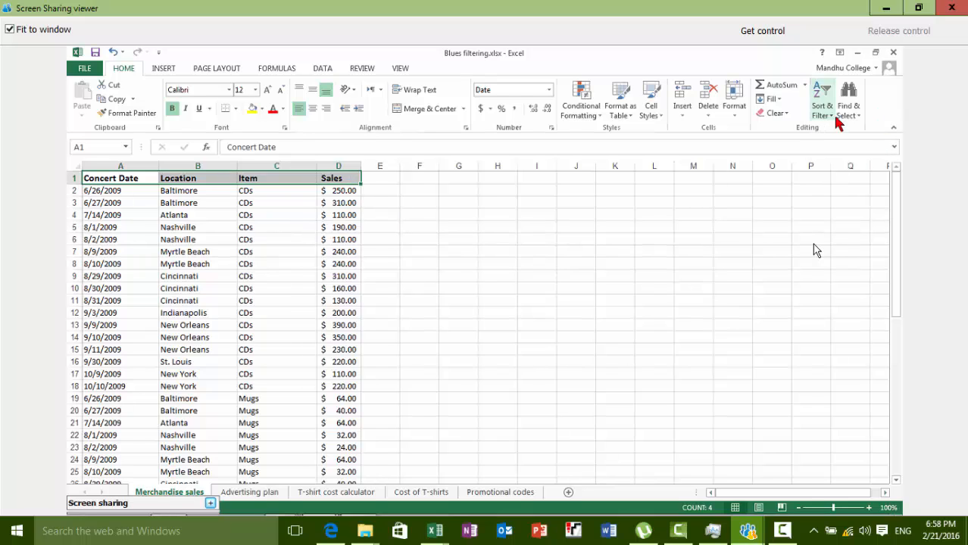
click(831, 121)
click(837, 175)
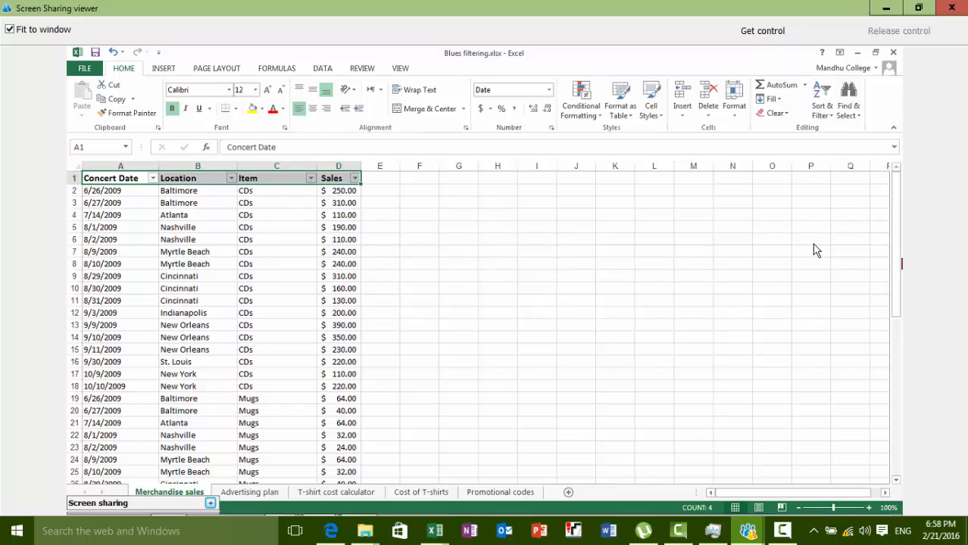
click(489, 290)
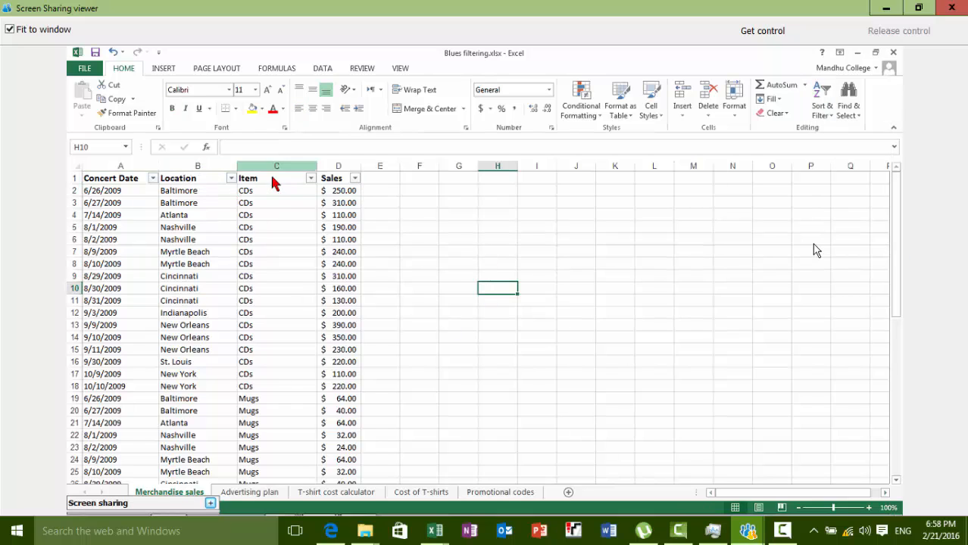
Step: Filter the Location column to show only New York
click(231, 178)
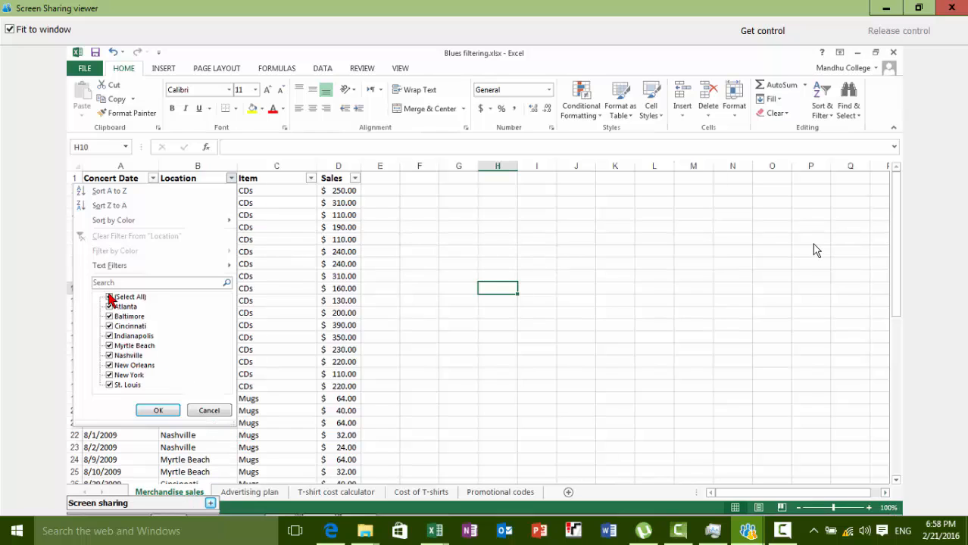
click(109, 299)
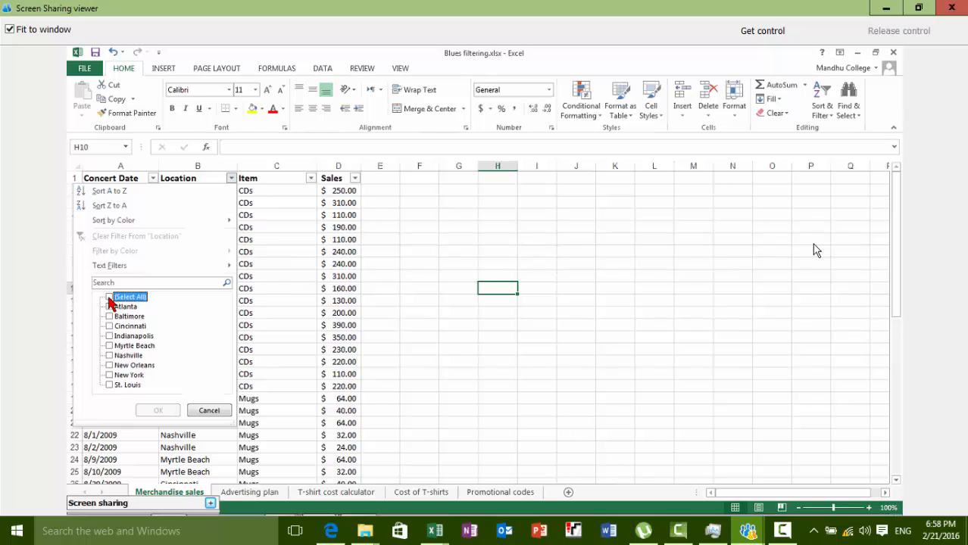
click(110, 299)
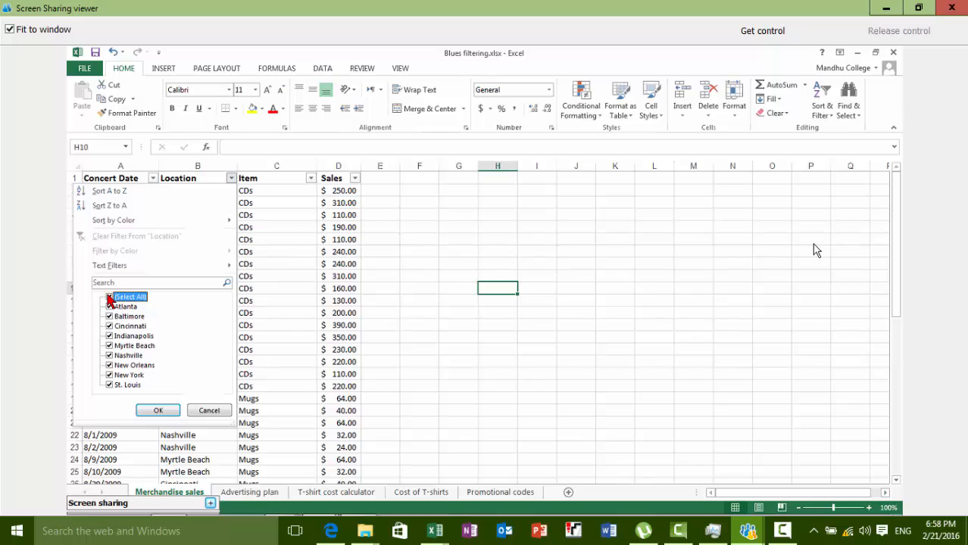
click(110, 298)
click(120, 374)
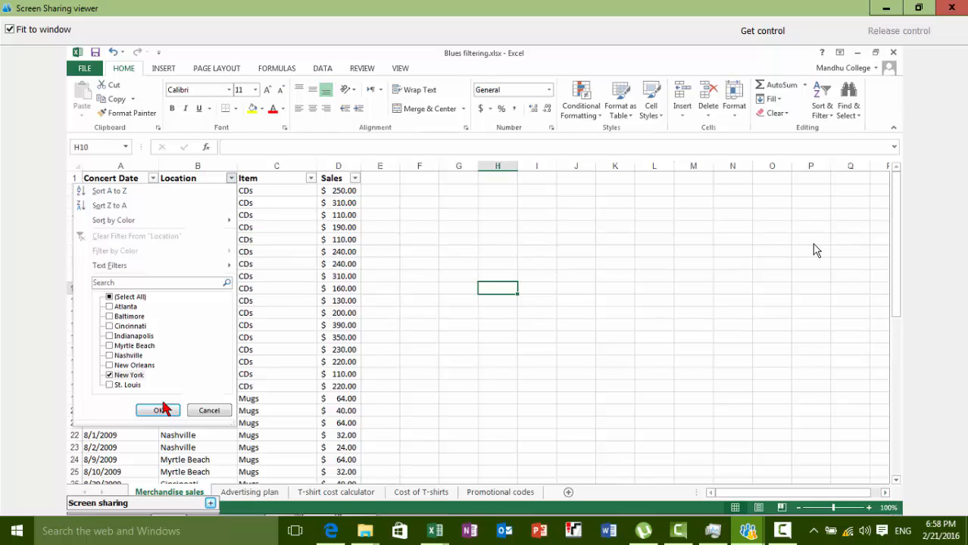
click(159, 410)
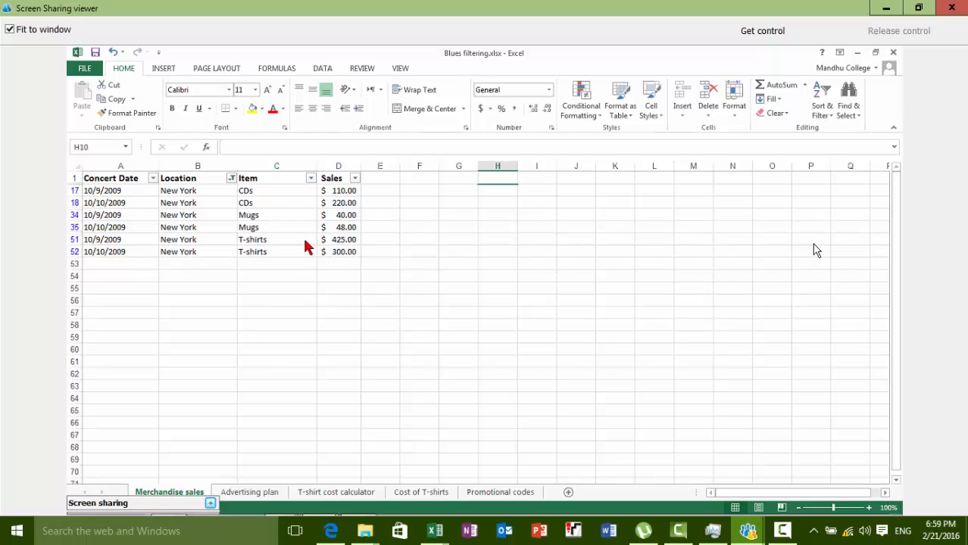
Step: Filter the Item column to show only CDs
click(311, 178)
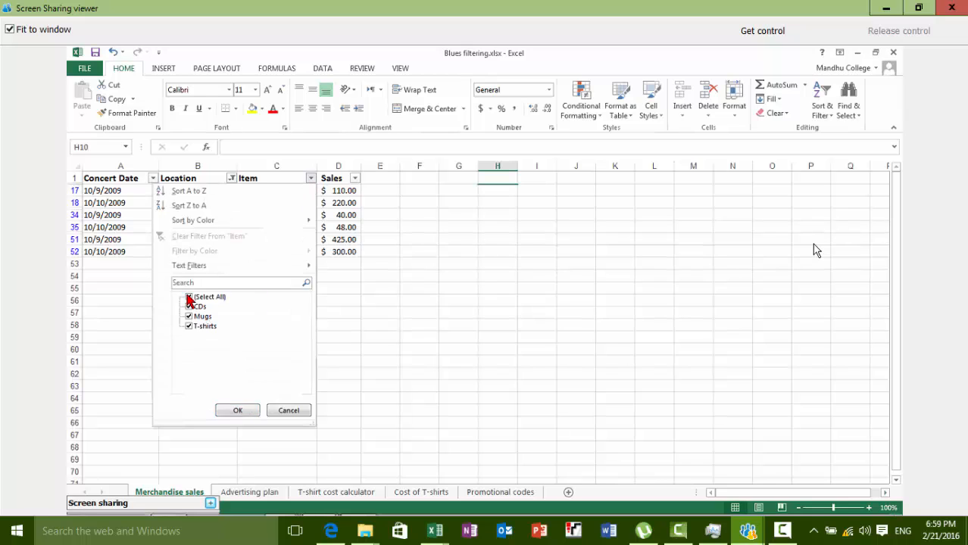
click(189, 296)
click(188, 307)
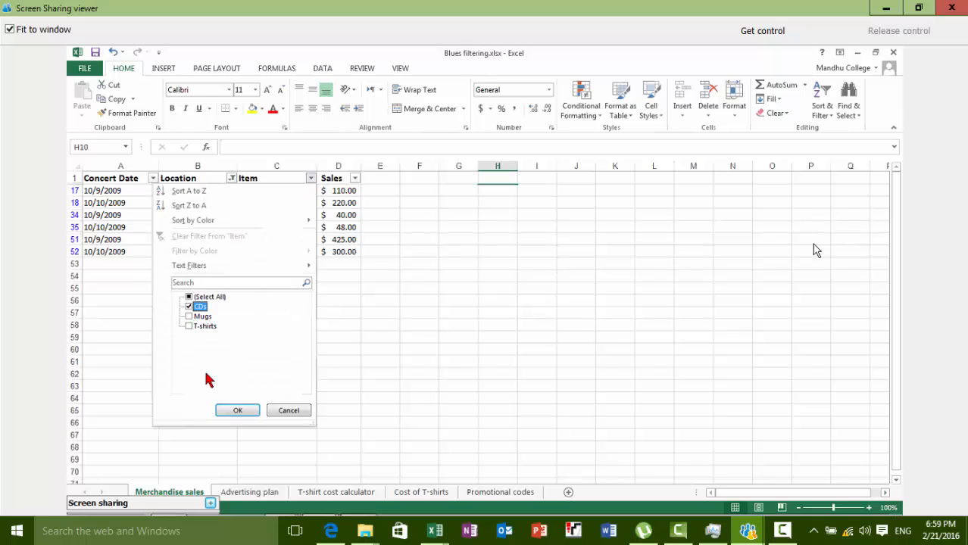
click(236, 411)
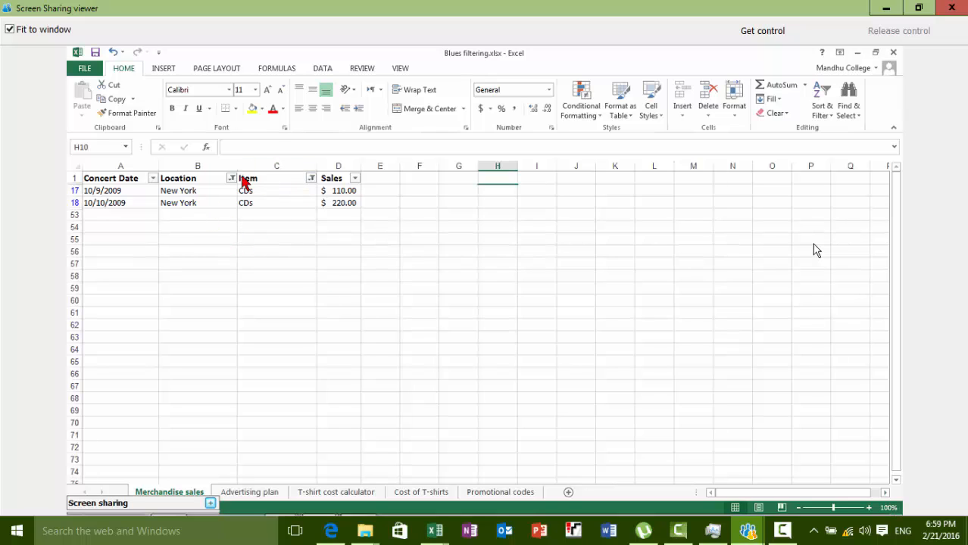
Step: Restore all values in the Location and Item filters so that every sales row is included
click(231, 179)
click(114, 297)
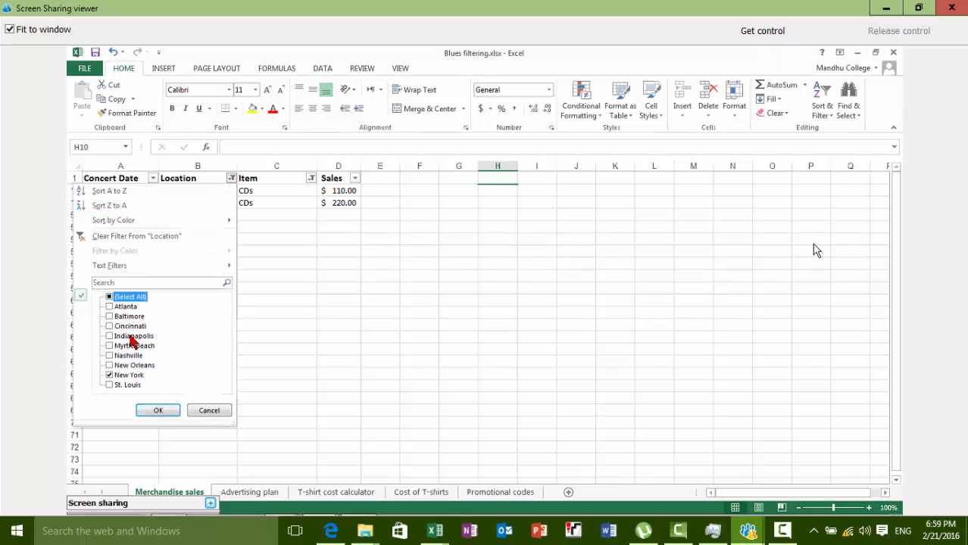
click(158, 410)
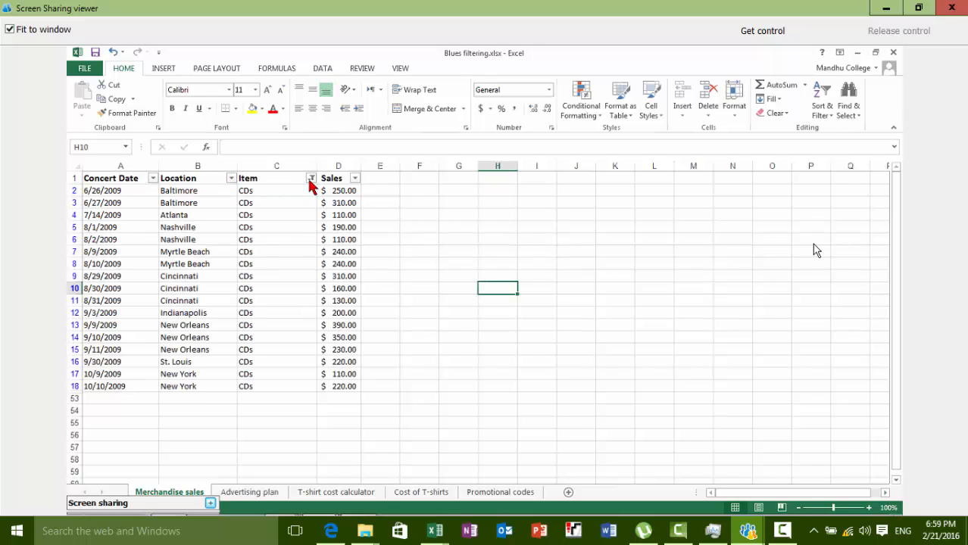
click(310, 177)
click(201, 298)
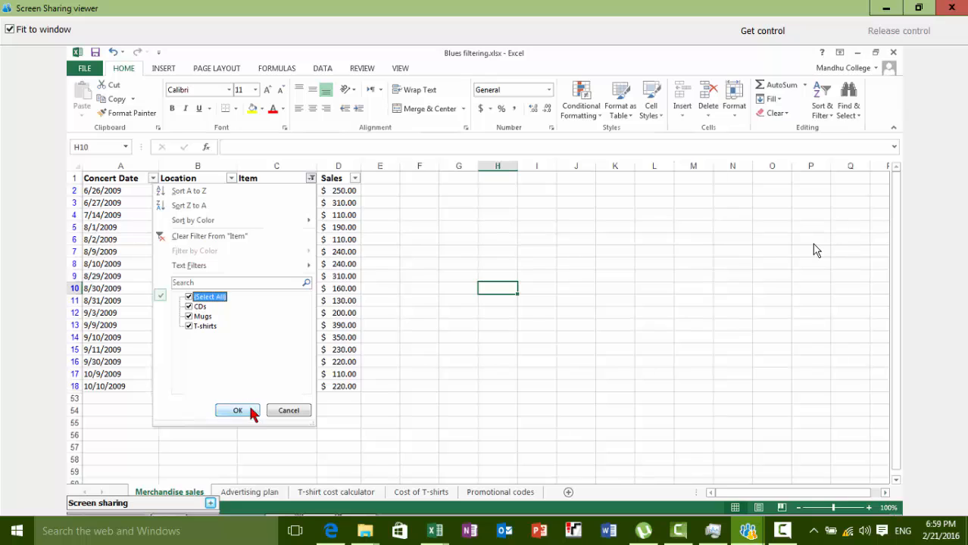
click(238, 410)
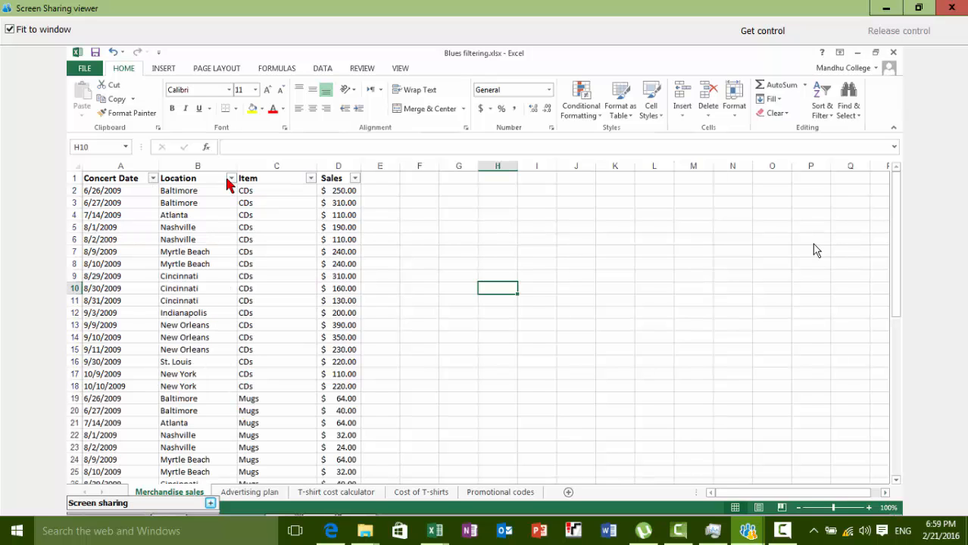
Step: Filter the Location column to show only Atlanta and New Orleans
click(225, 184)
click(231, 179)
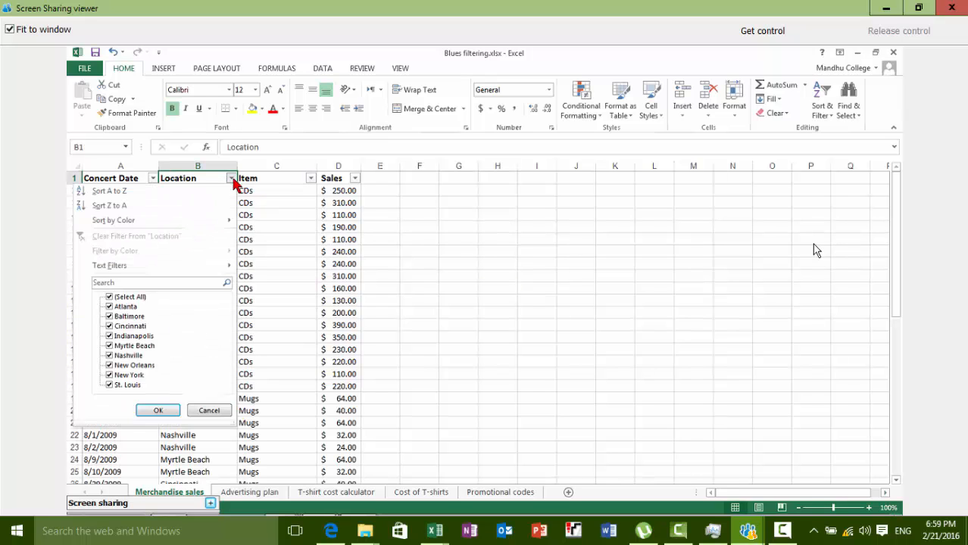
click(110, 298)
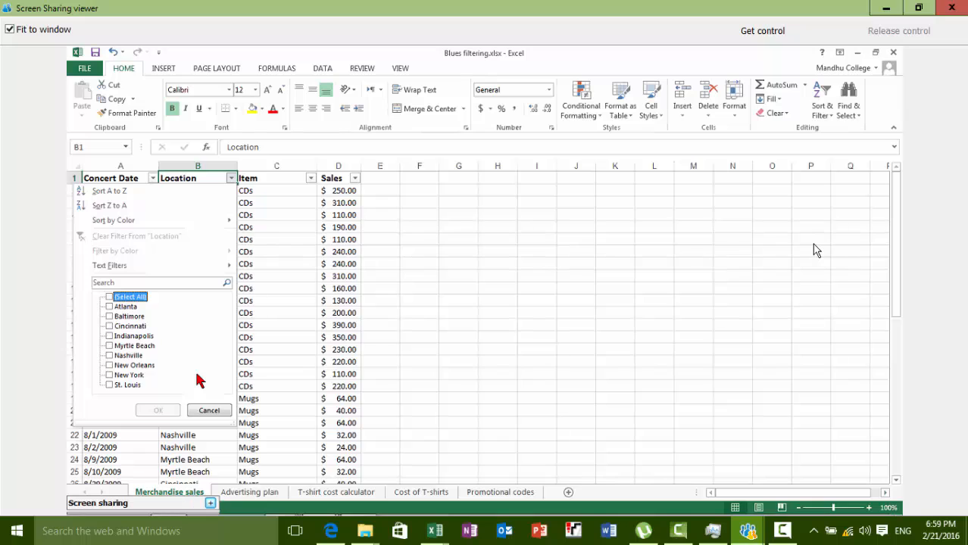
click(111, 306)
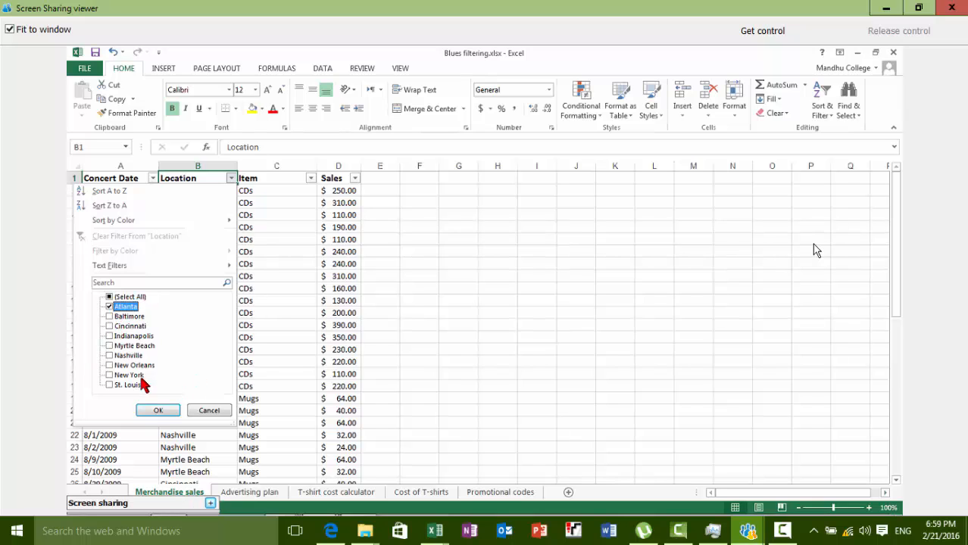
click(134, 366)
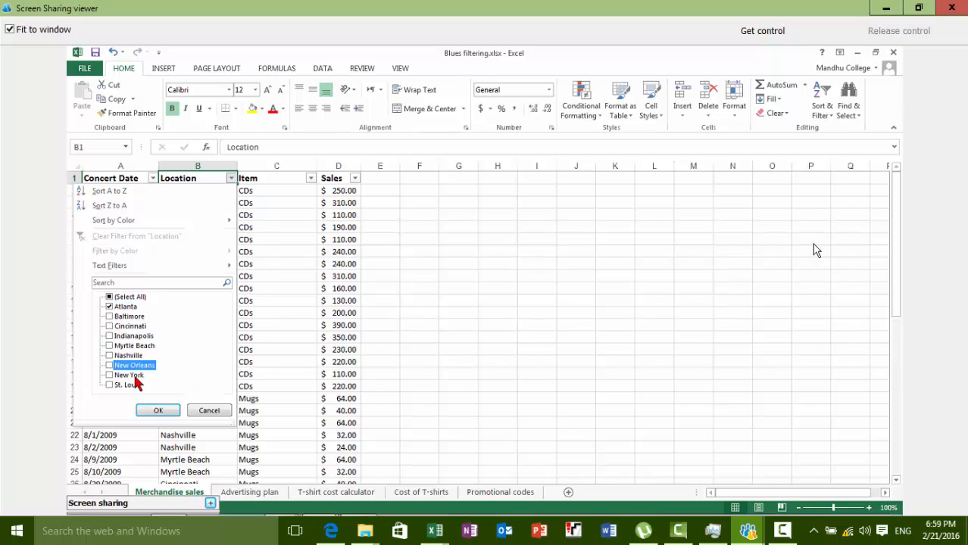
click(158, 410)
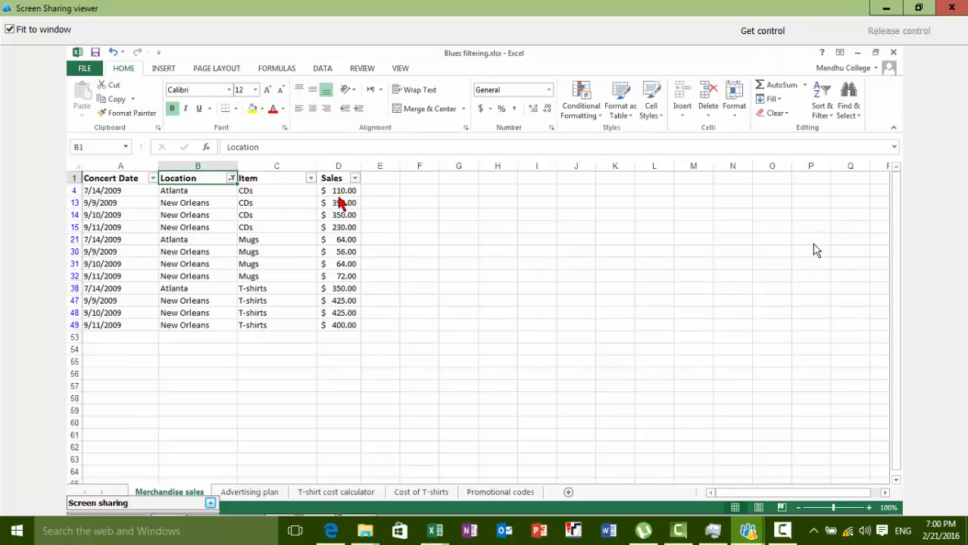
Step: Filter the Item column to show only T-shirts
click(310, 178)
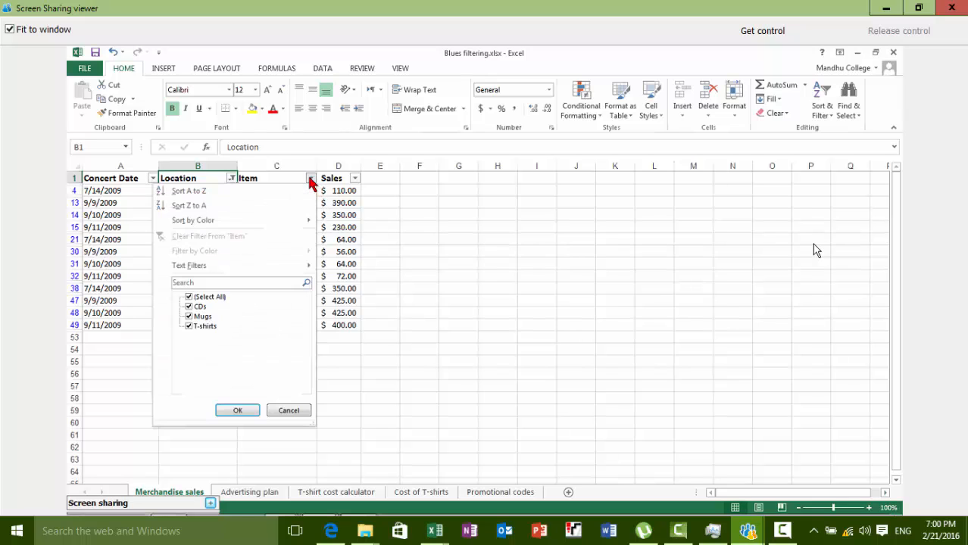
click(189, 297)
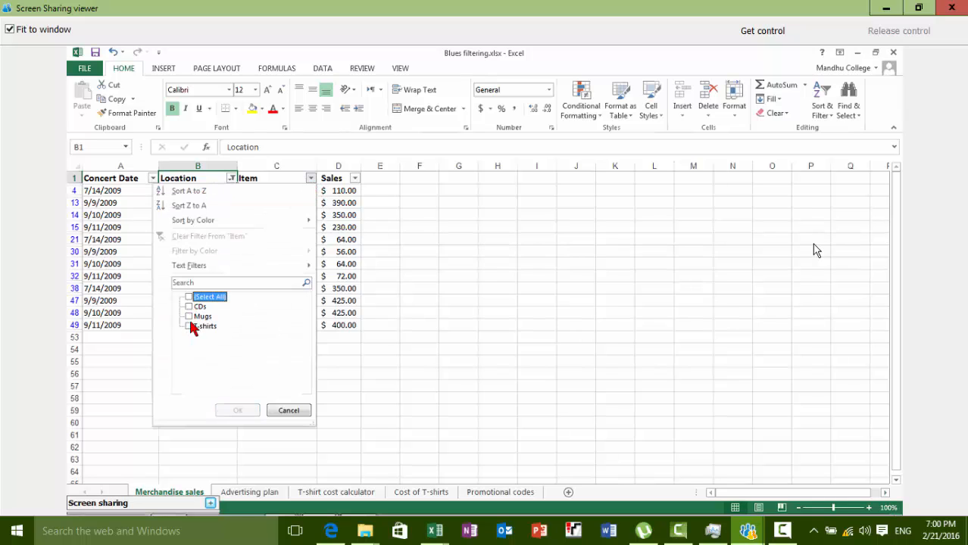
click(189, 325)
click(241, 411)
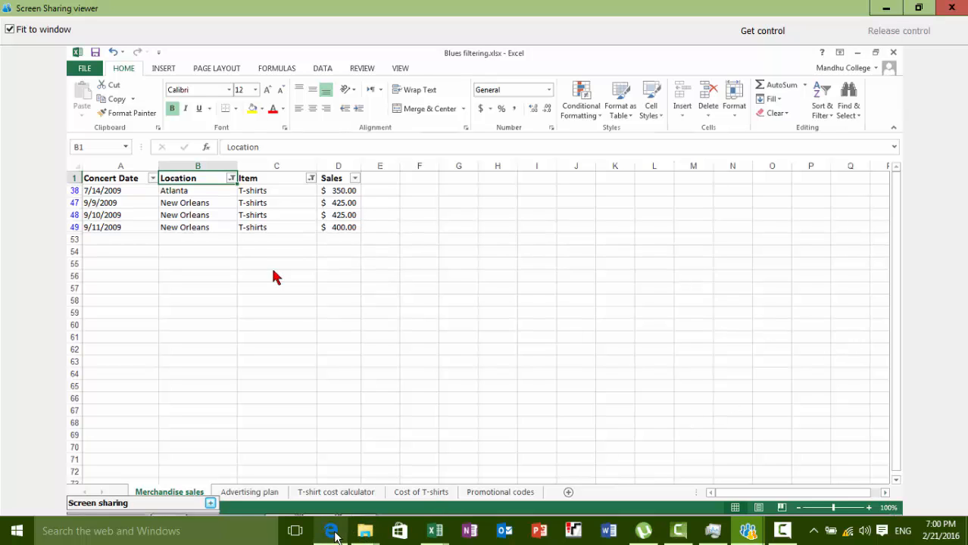
Step: Switch to Edge and open the Certificate III in Information Technology course, logging back in to the virtual campus with the account password
click(331, 531)
click(370, 10)
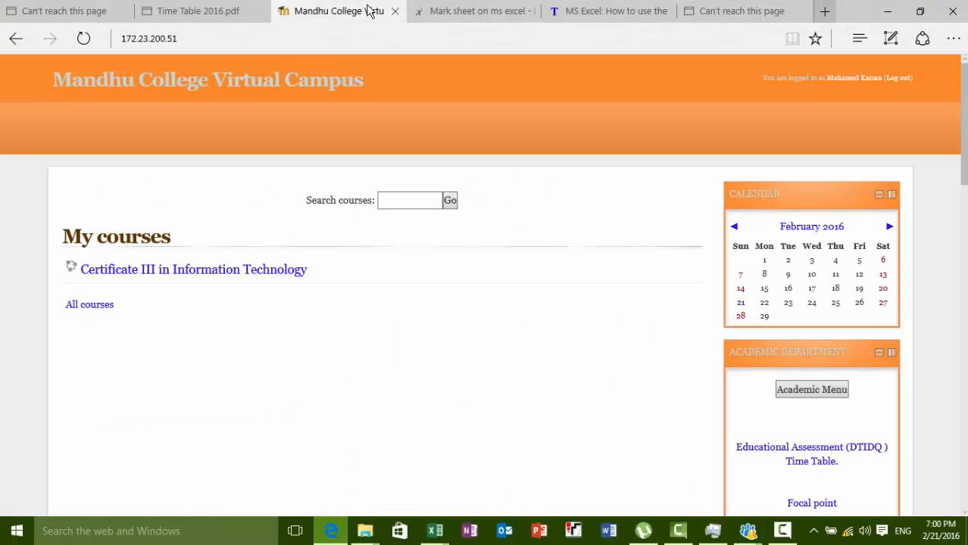
click(196, 271)
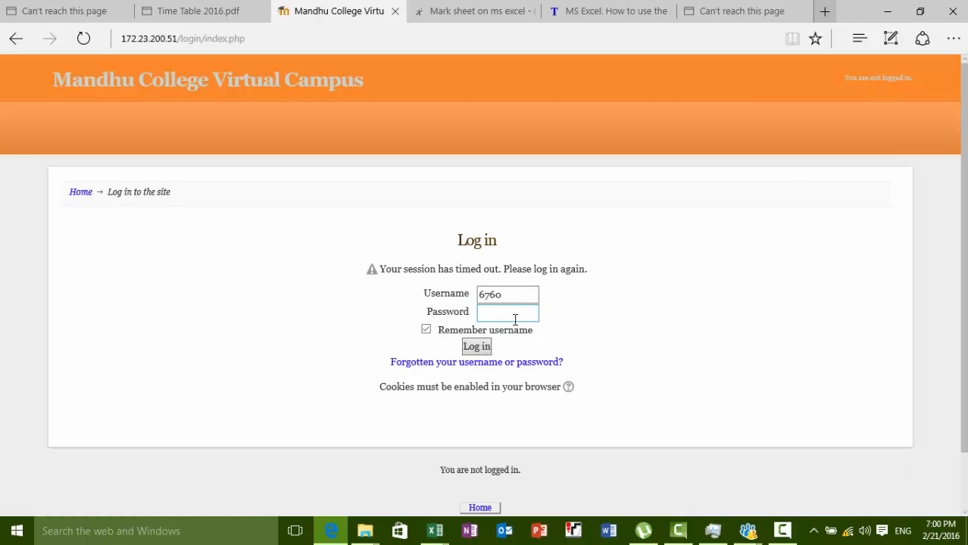
click(515, 320)
click(475, 346)
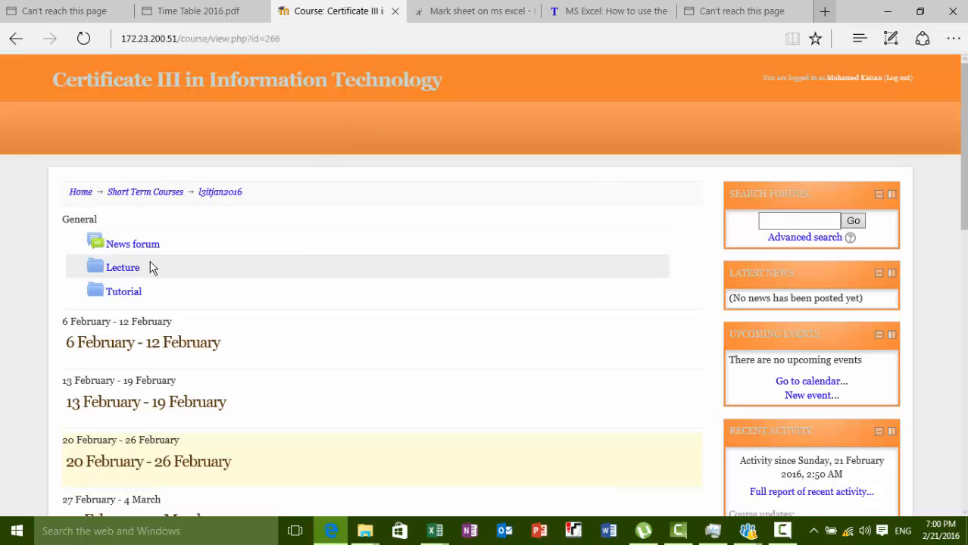
Step: Look through the files in the course's Lecture folder and return to the course page
click(117, 271)
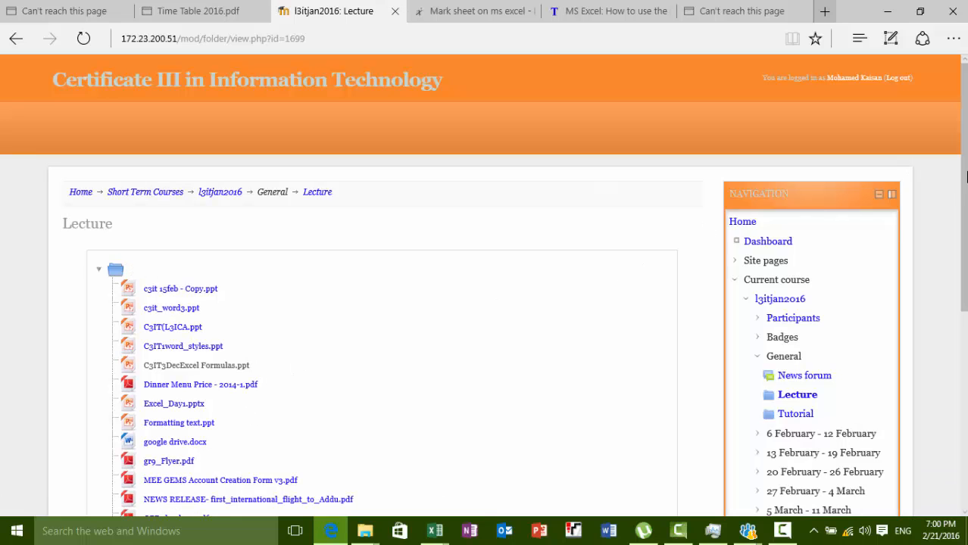
scroll(966, 178, down, 2)
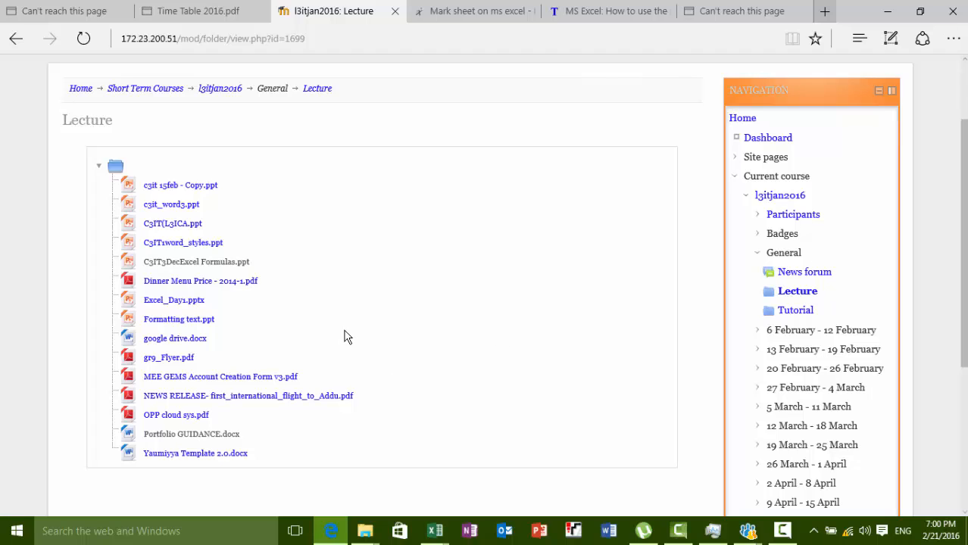
click(229, 96)
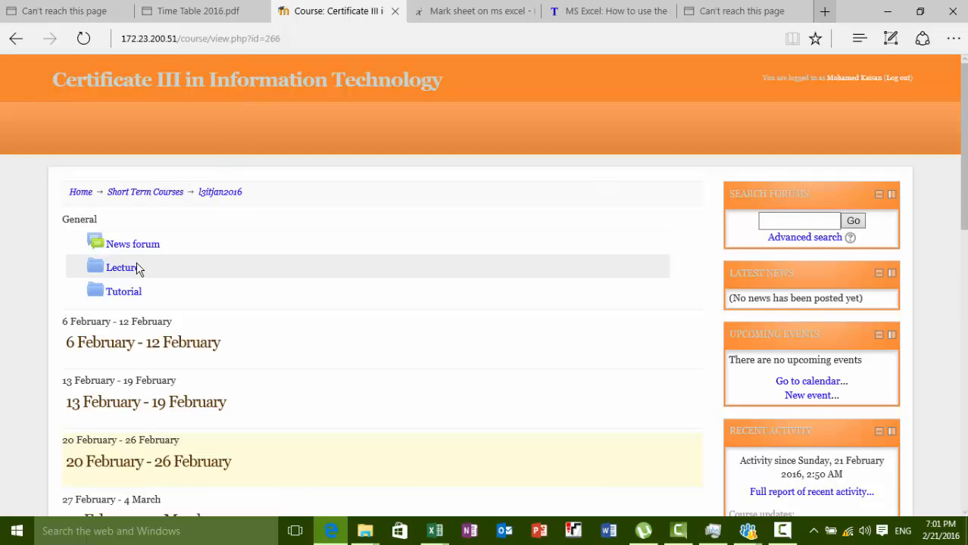
Step: Download Blues filtering.xlsx from the course's Tutorial folder and open it in Excel
click(125, 295)
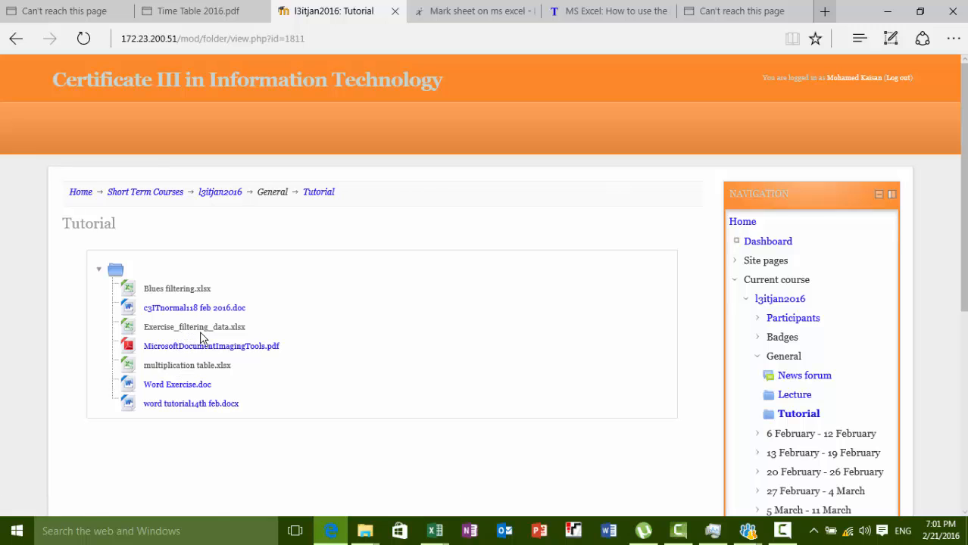
click(179, 294)
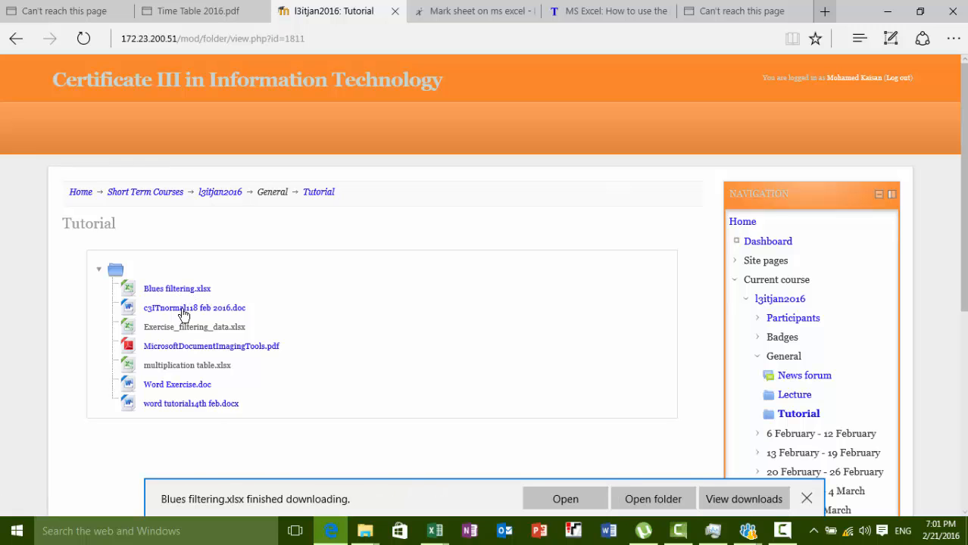
click(564, 496)
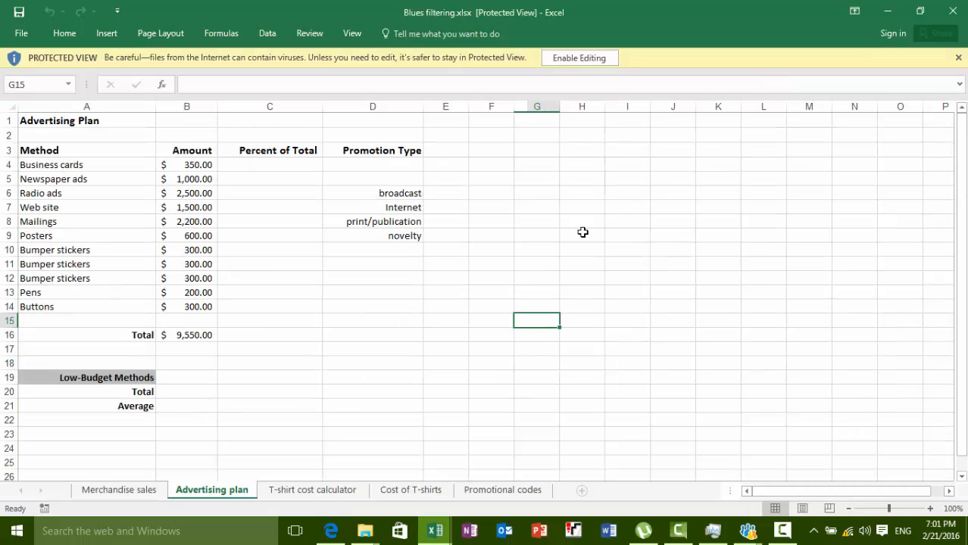
Step: Show the Merchandise sales sheet from its header row and enable editing of the protected workbook
click(436, 304)
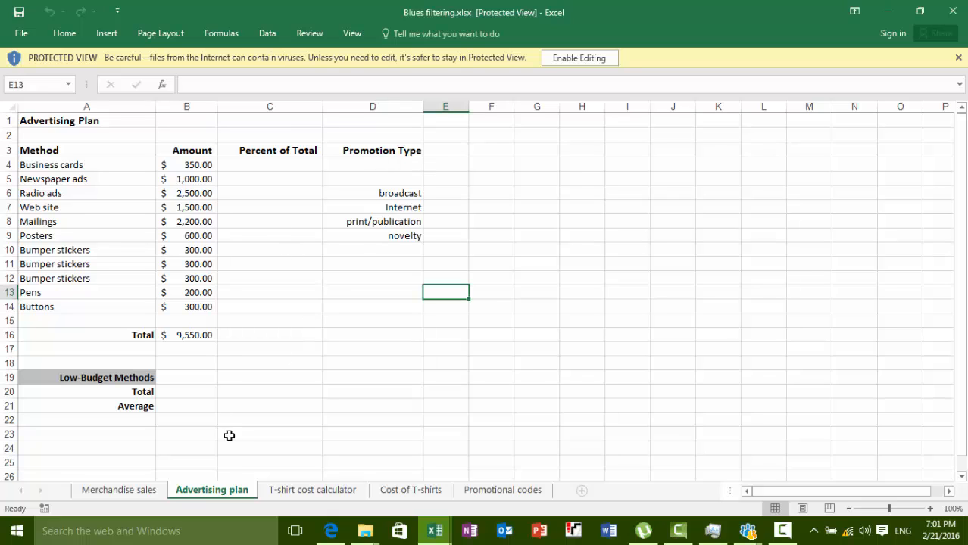
click(150, 491)
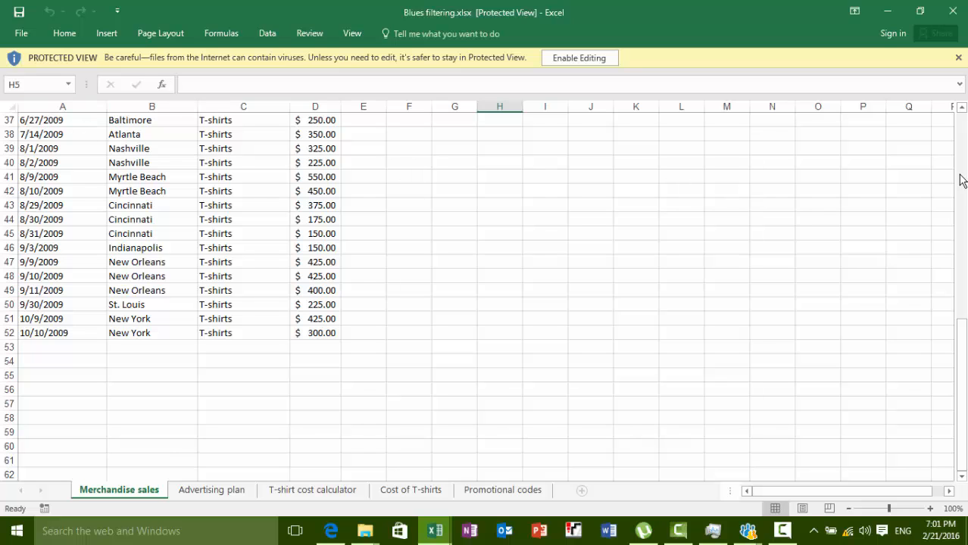
scroll(964, 159, up, 12)
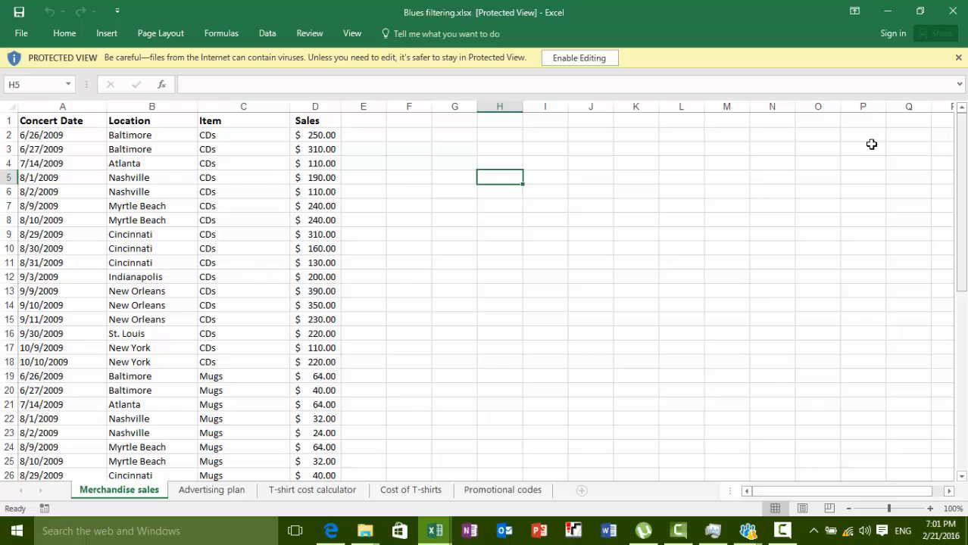
click(74, 120)
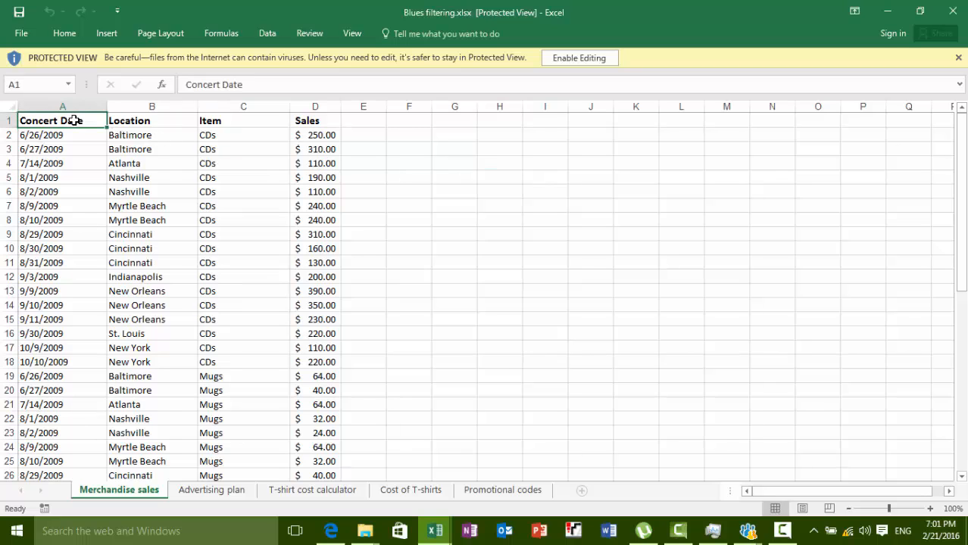
drag(74, 120, 318, 128)
click(593, 66)
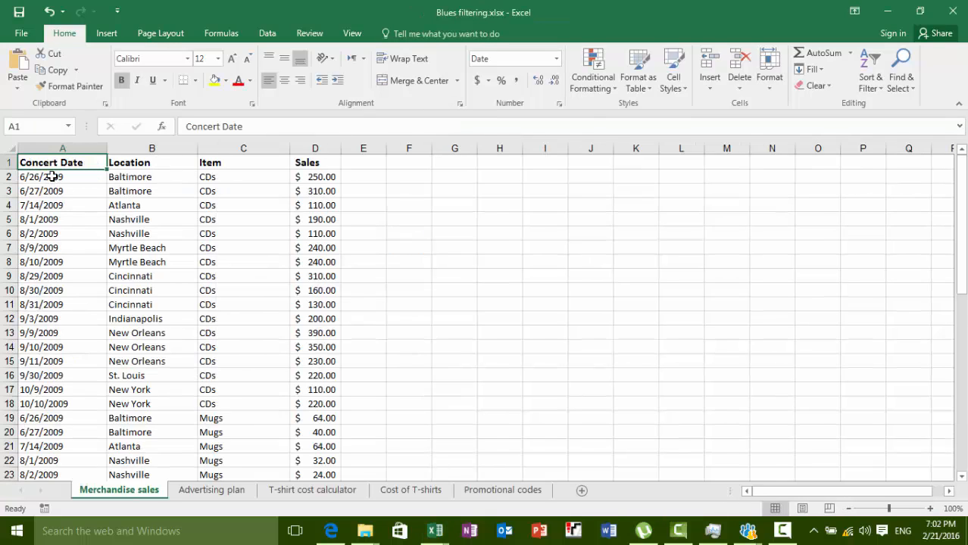
Step: Apply a filter to the header cells A1:D1 of the merchandise sales data
drag(62, 163, 300, 165)
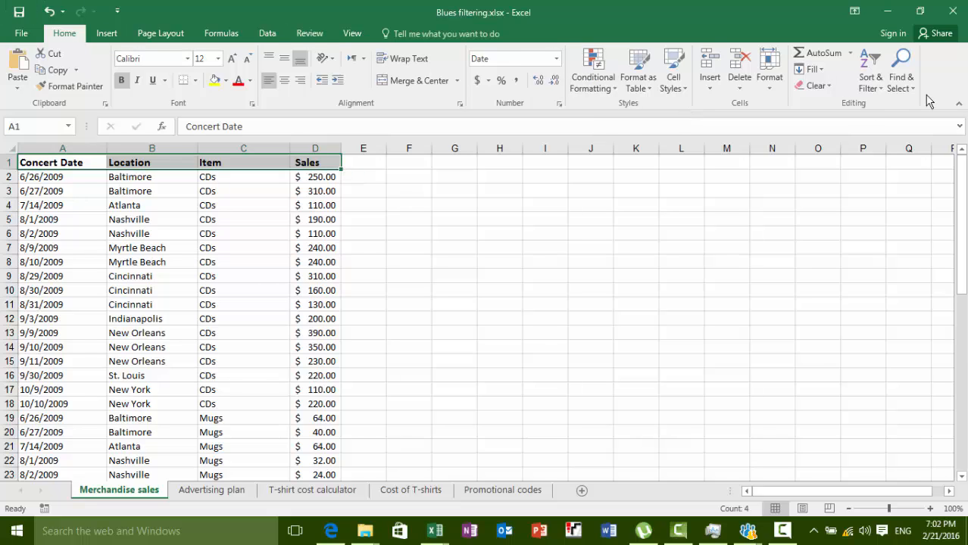
click(879, 81)
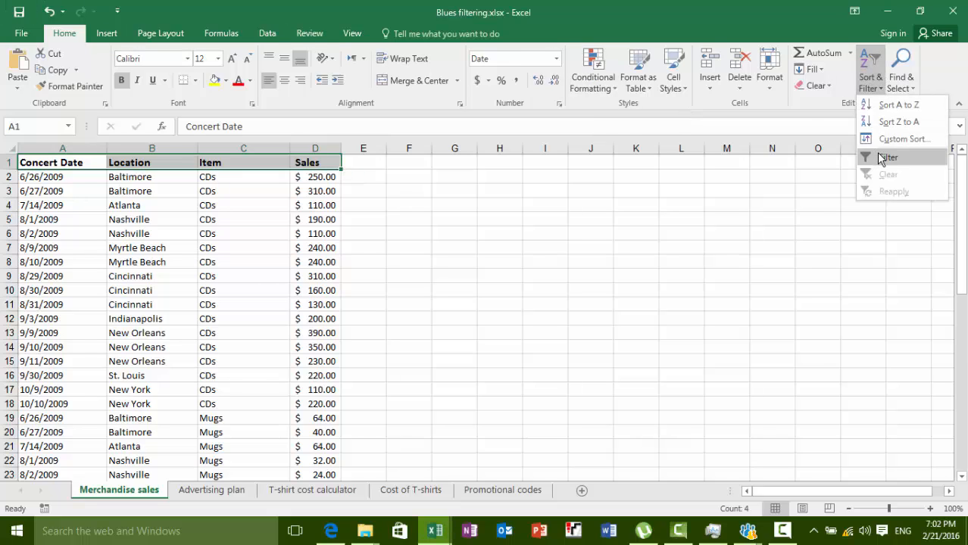
click(879, 156)
Step: Turn off the header-row filter and apply a filter to the first data row, A2:D2, instead
drag(43, 179, 300, 182)
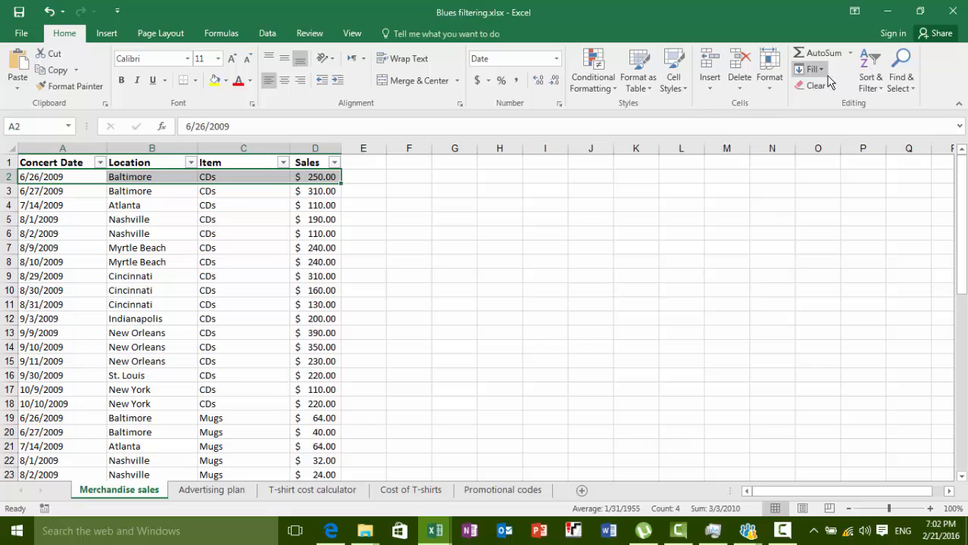
click(863, 81)
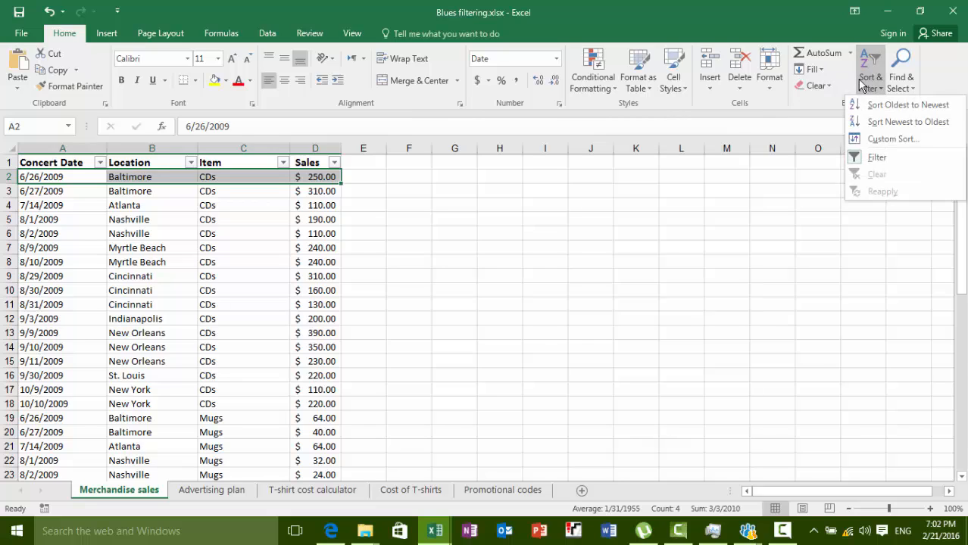
click(859, 159)
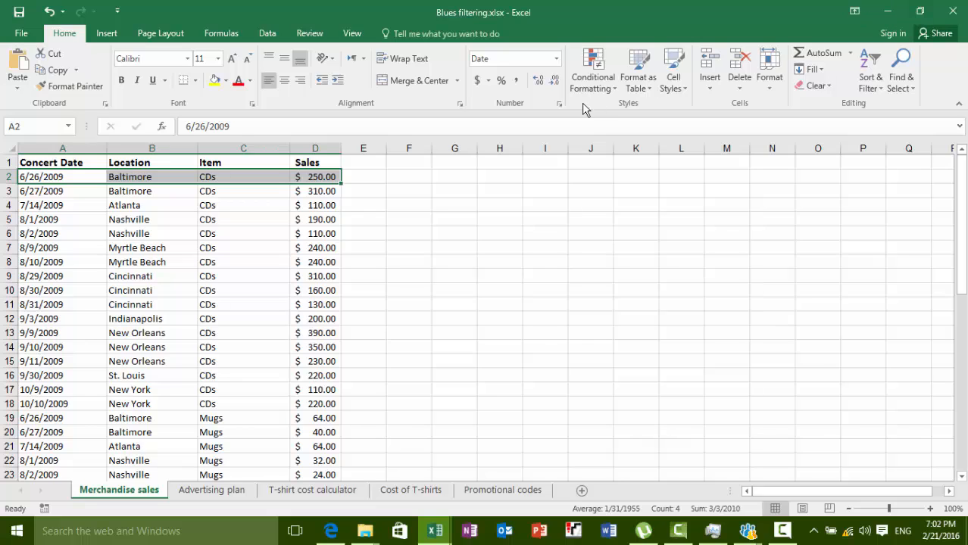
click(86, 196)
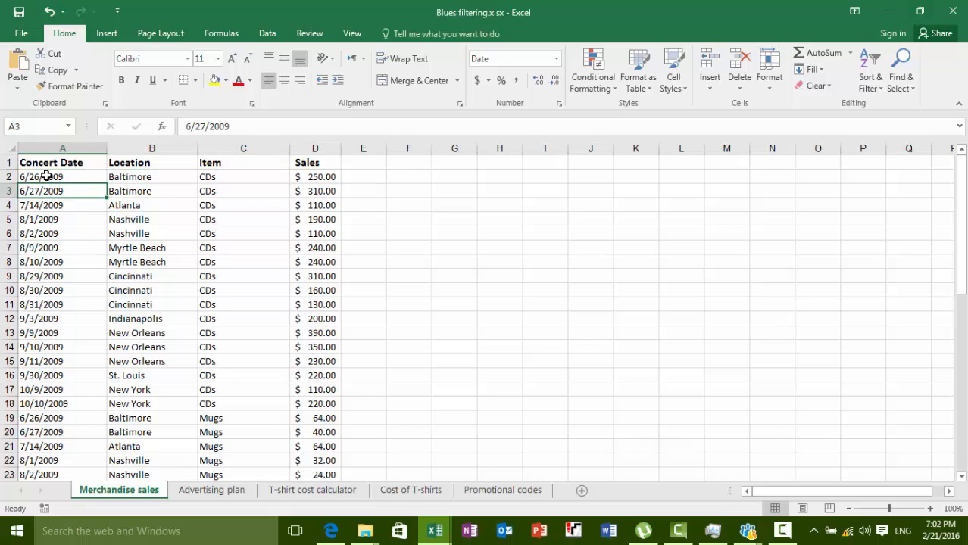
drag(50, 177, 315, 177)
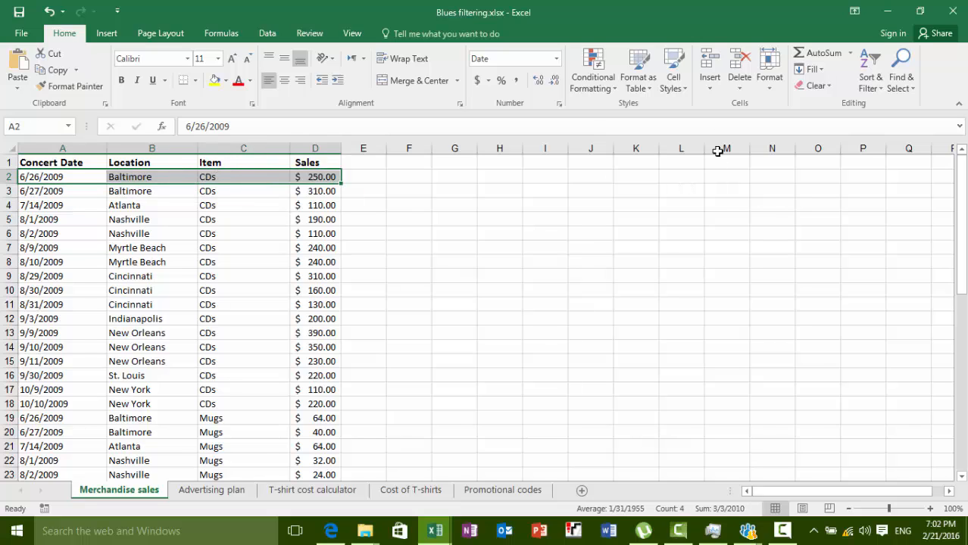
click(867, 76)
click(869, 157)
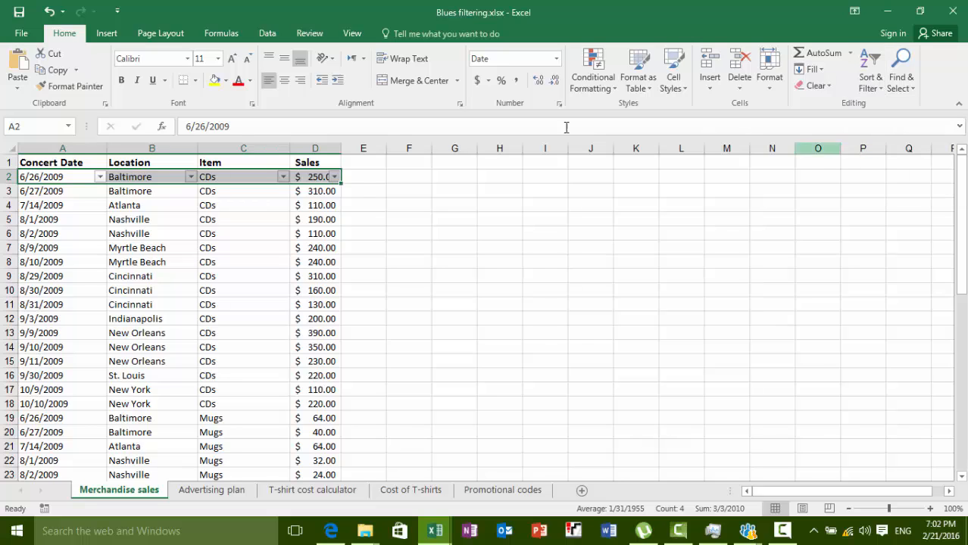
Step: Remove the filter from row 2 and apply it to the header cells A1:D1
click(61, 156)
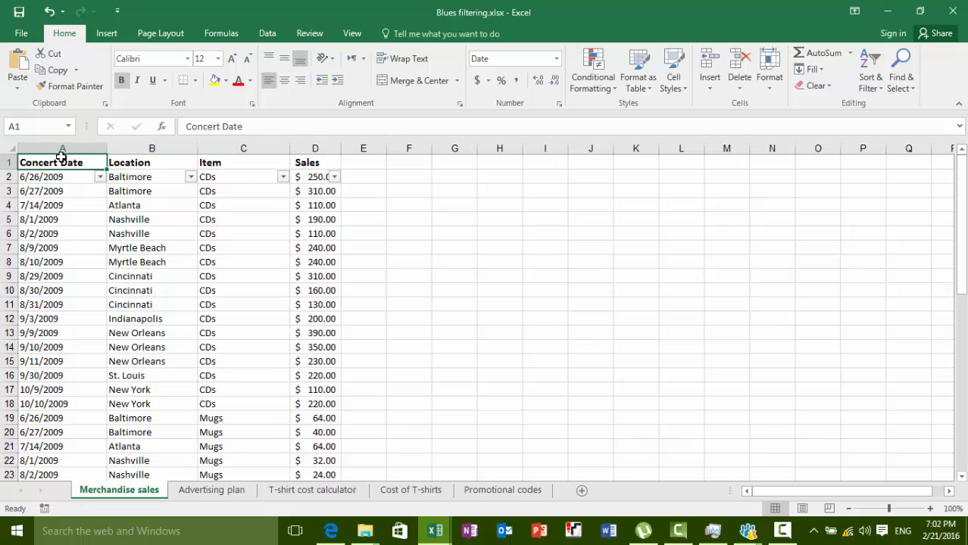
drag(61, 157, 318, 159)
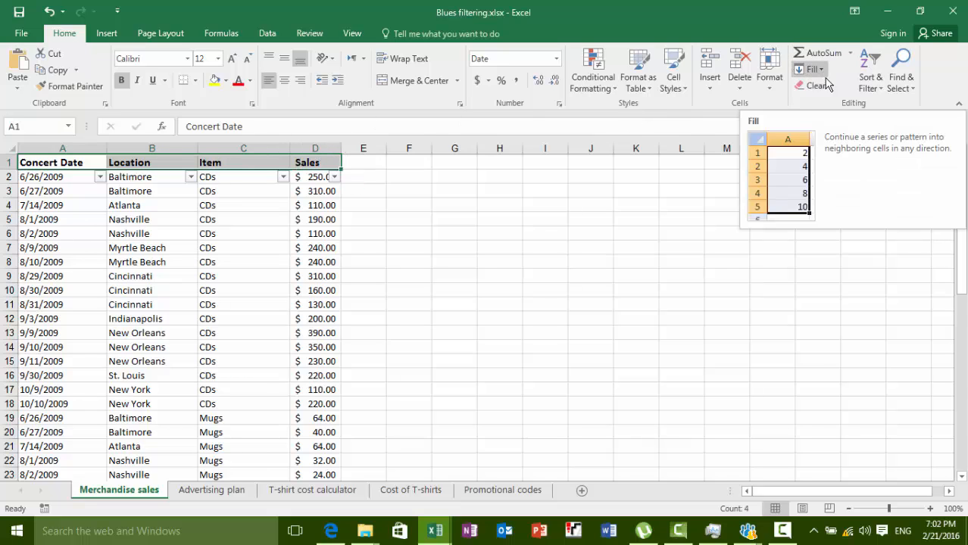
click(878, 89)
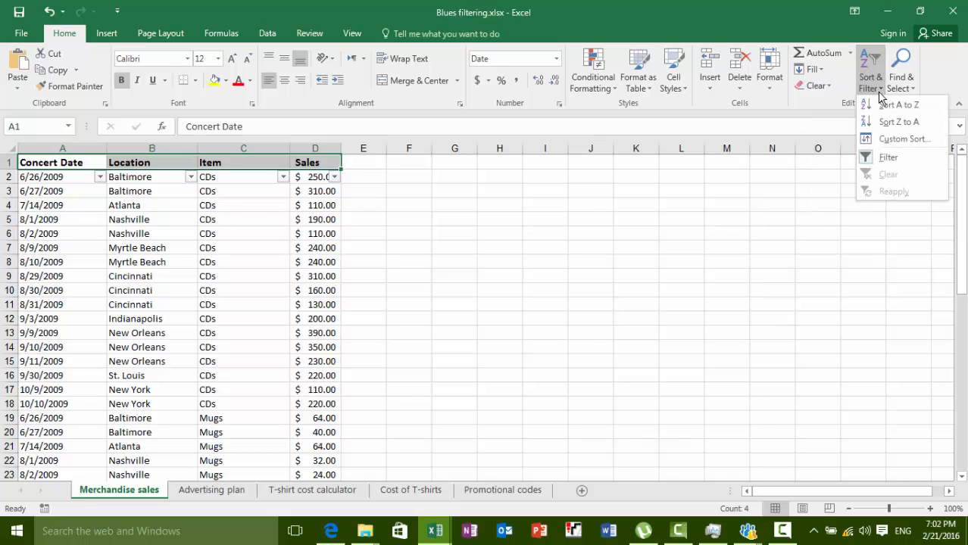
click(876, 157)
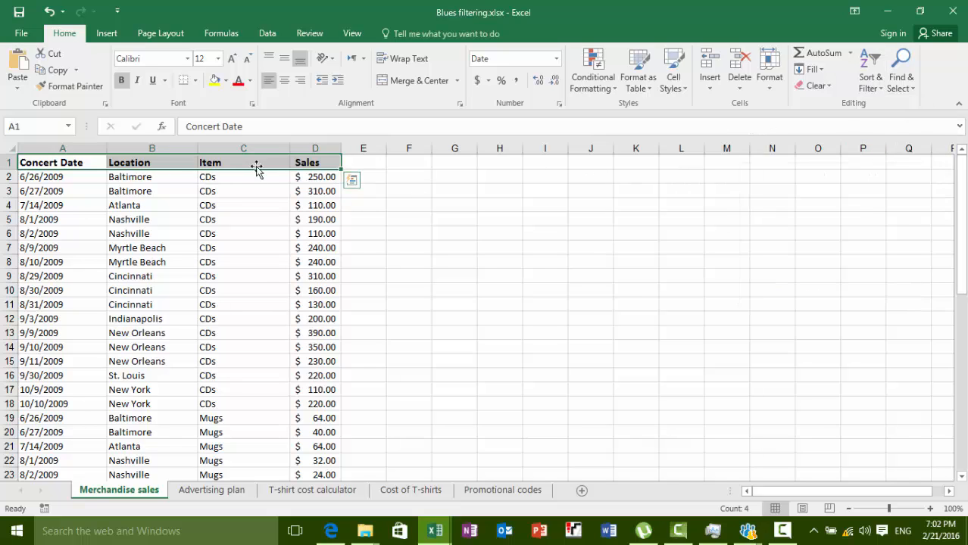
click(863, 79)
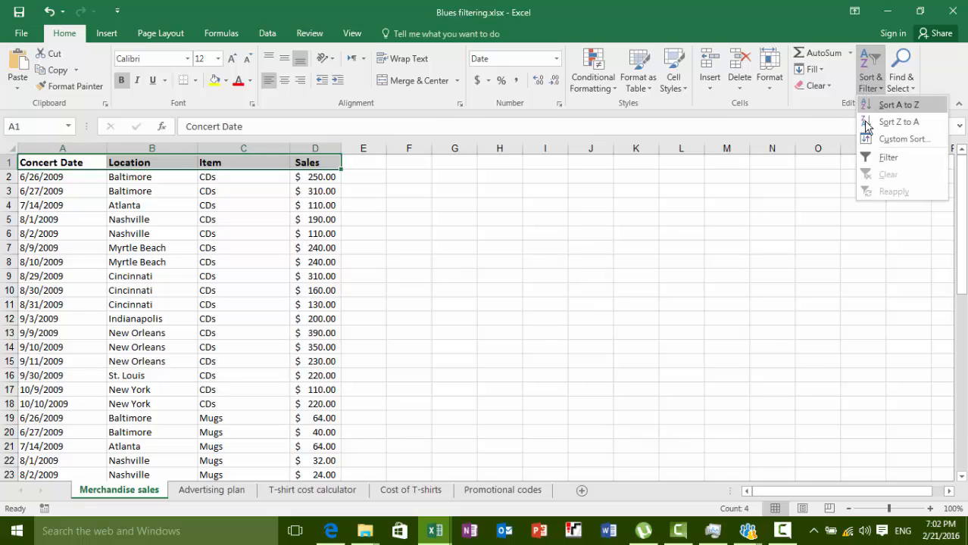
click(876, 157)
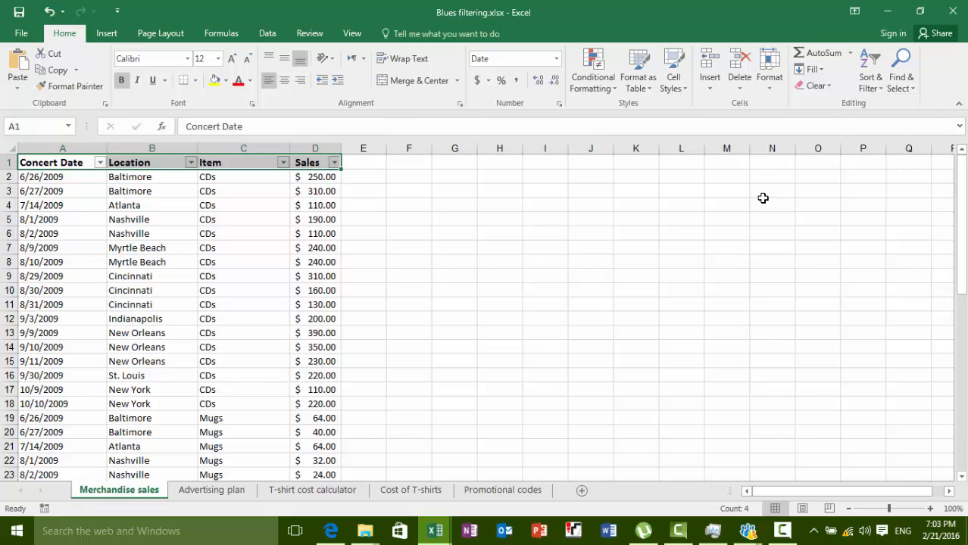
Step: Minimize the Excel and browser windows and switch back to the Screen Sharing viewer
click(873, 11)
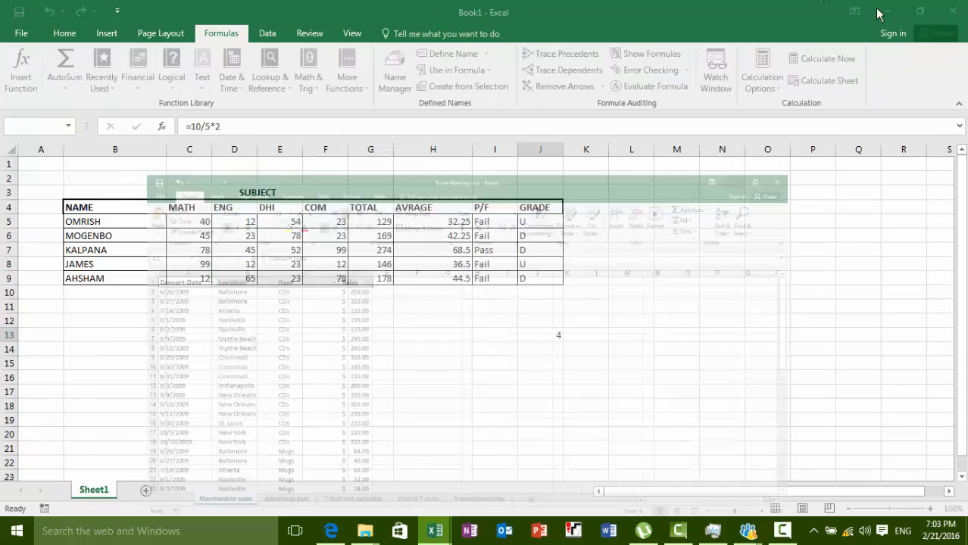
click(875, 11)
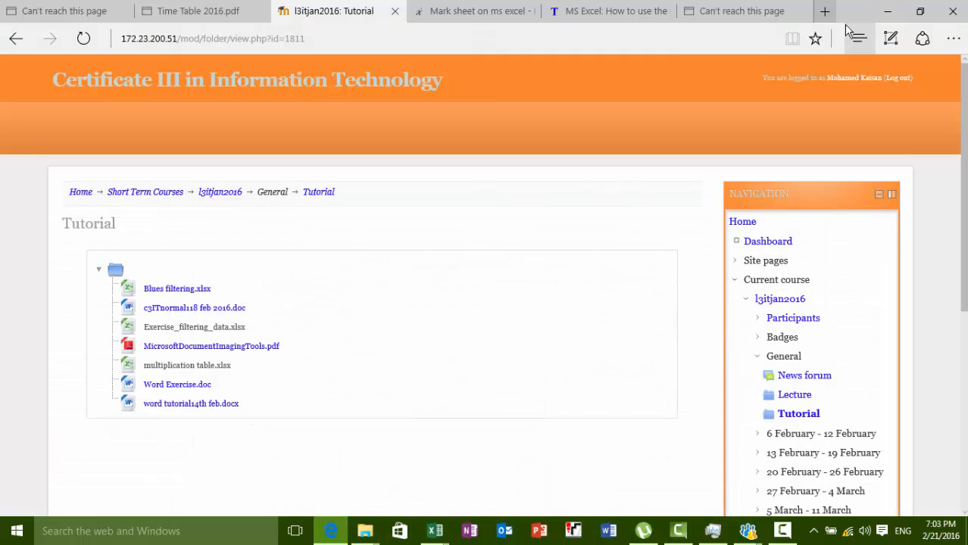
click(887, 11)
click(887, 10)
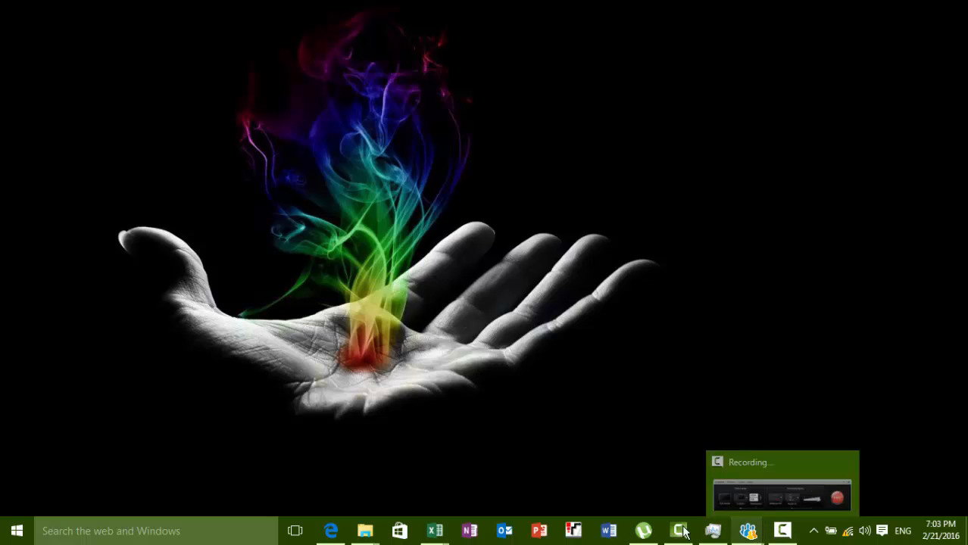
mouse_move(655, 532)
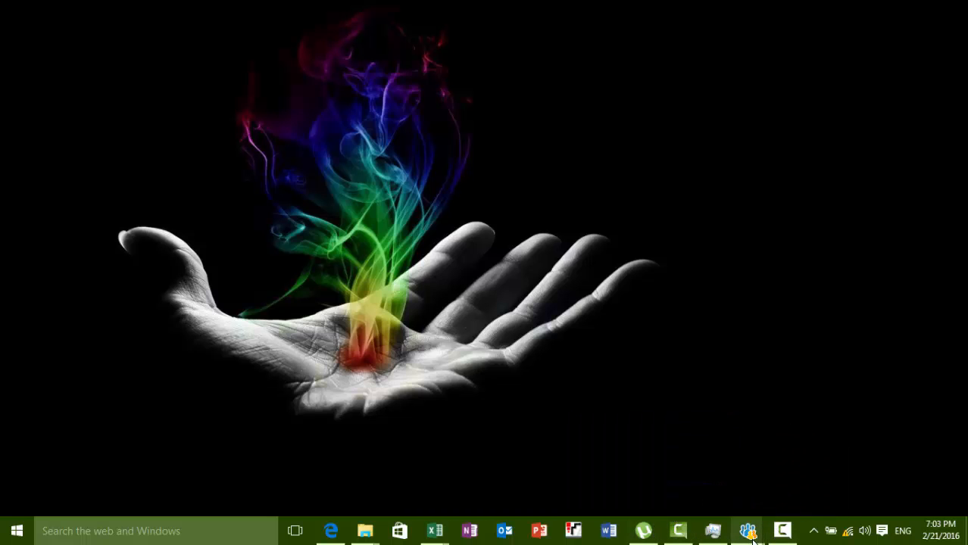
mouse_move(748, 534)
click(819, 451)
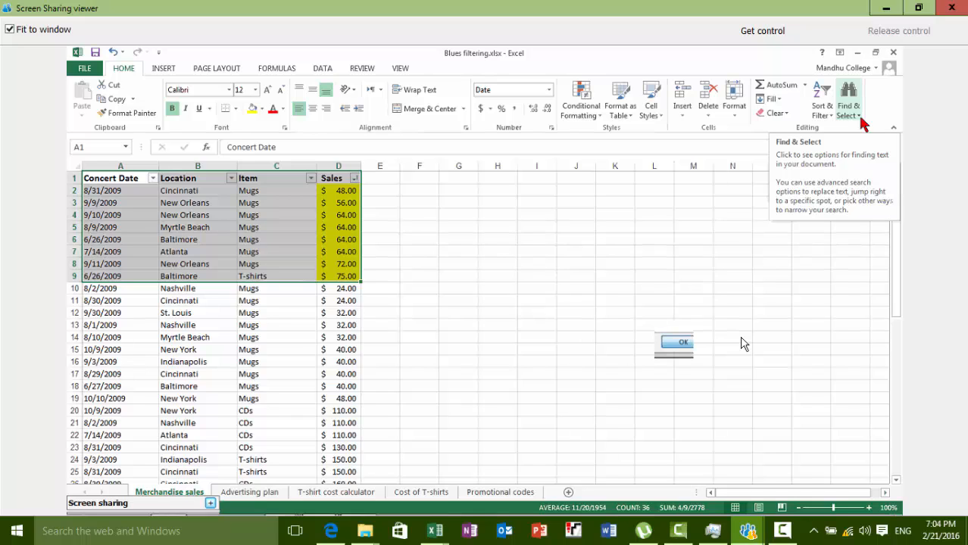
click(560, 312)
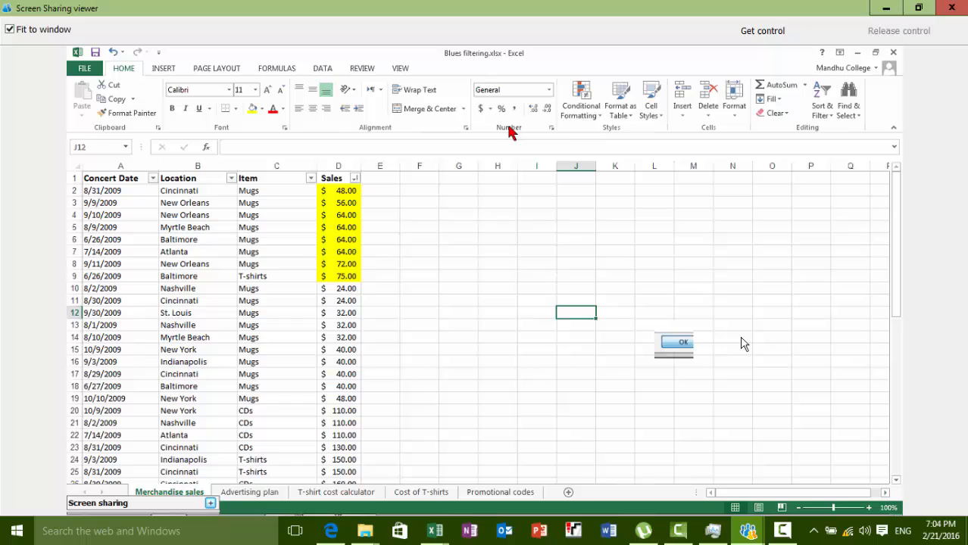
drag(87, 179, 337, 482)
click(581, 102)
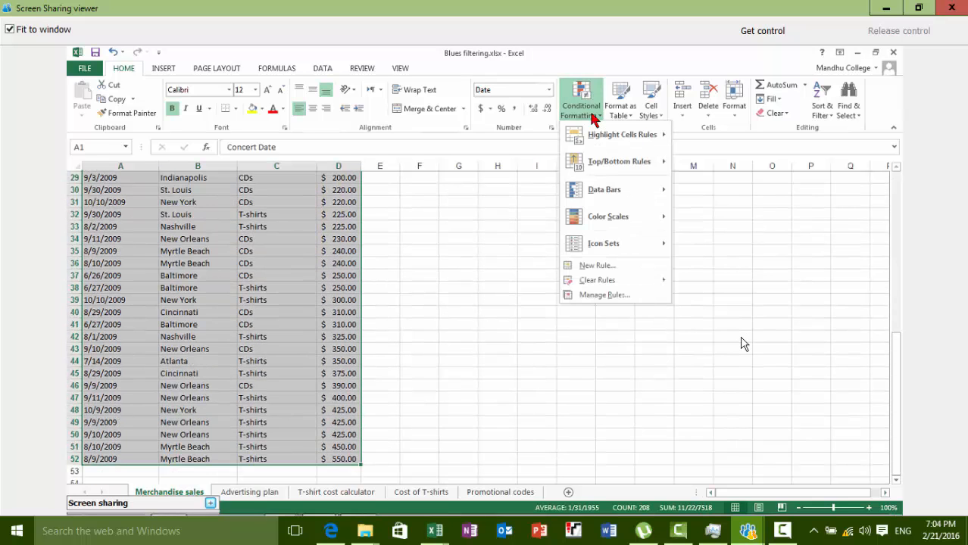
mouse_move(638, 191)
mouse_move(640, 161)
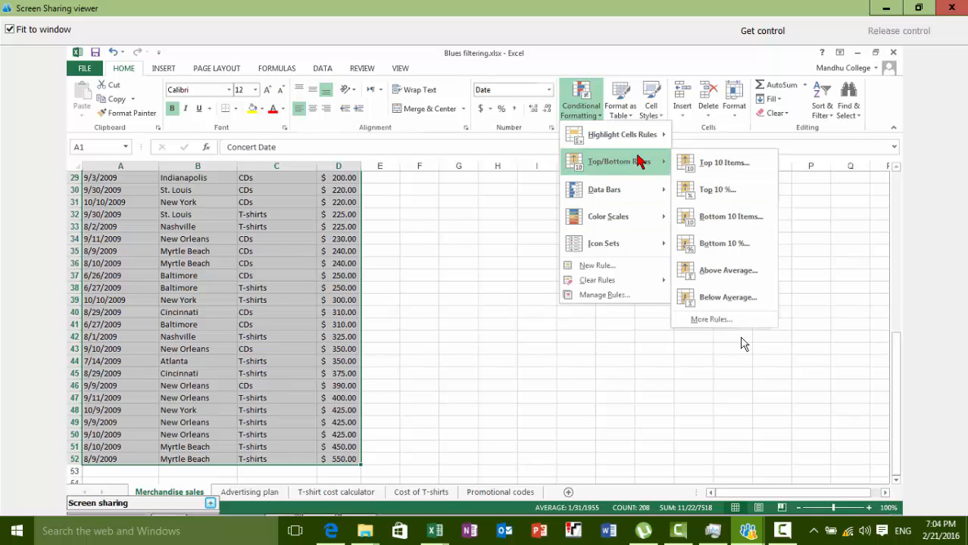
mouse_move(636, 141)
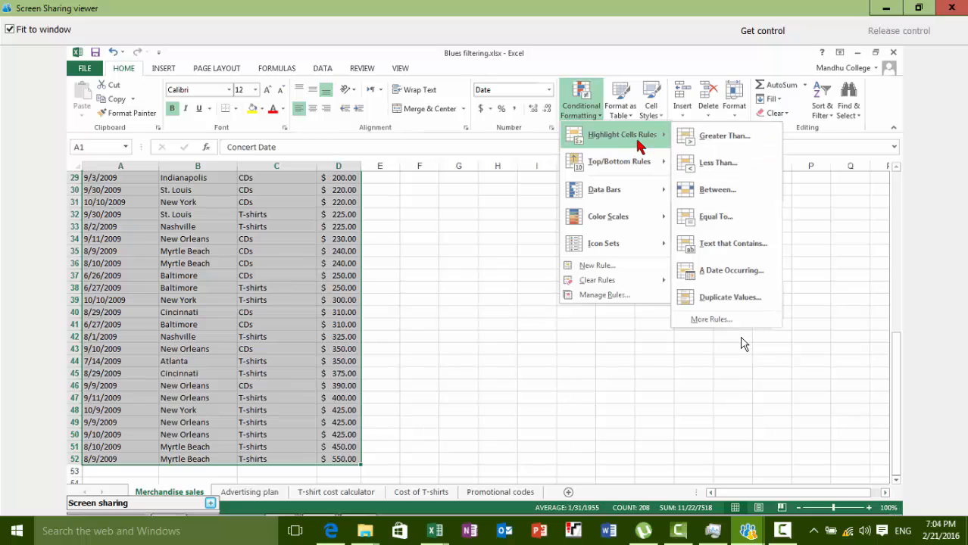
click(725, 141)
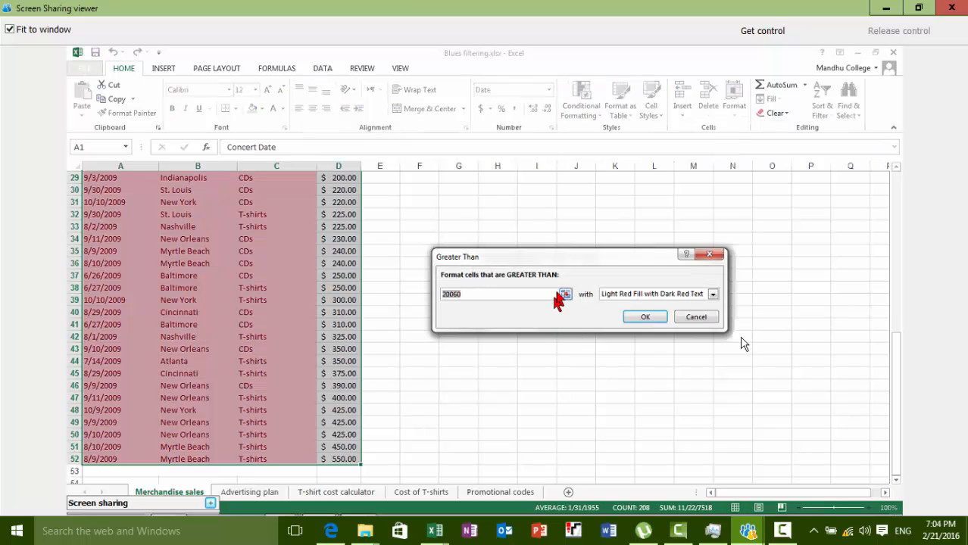
click(540, 293)
click(565, 295)
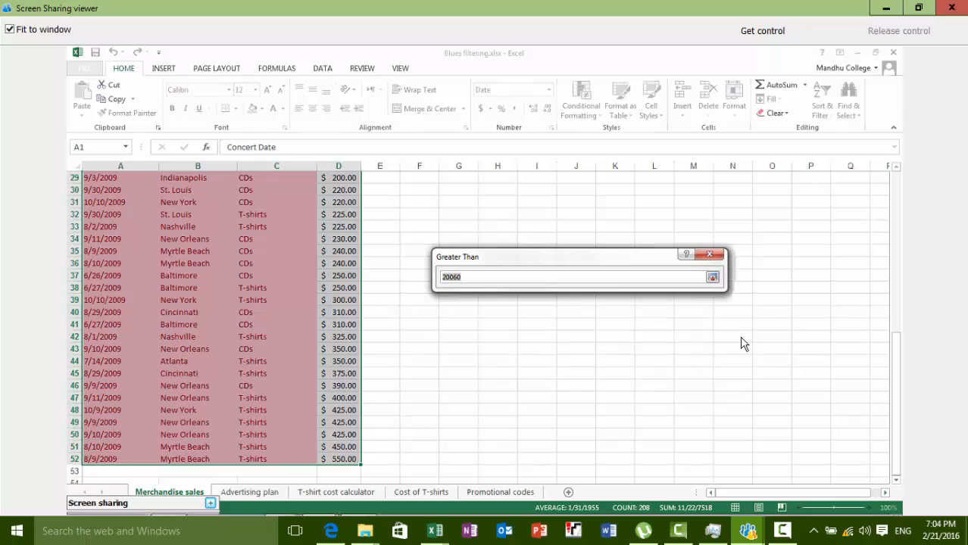
click(712, 277)
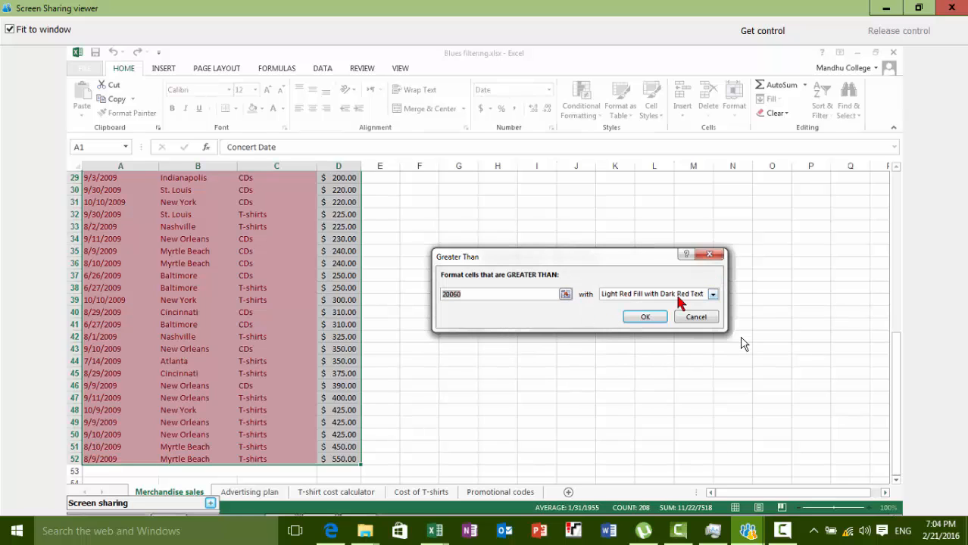
click(711, 294)
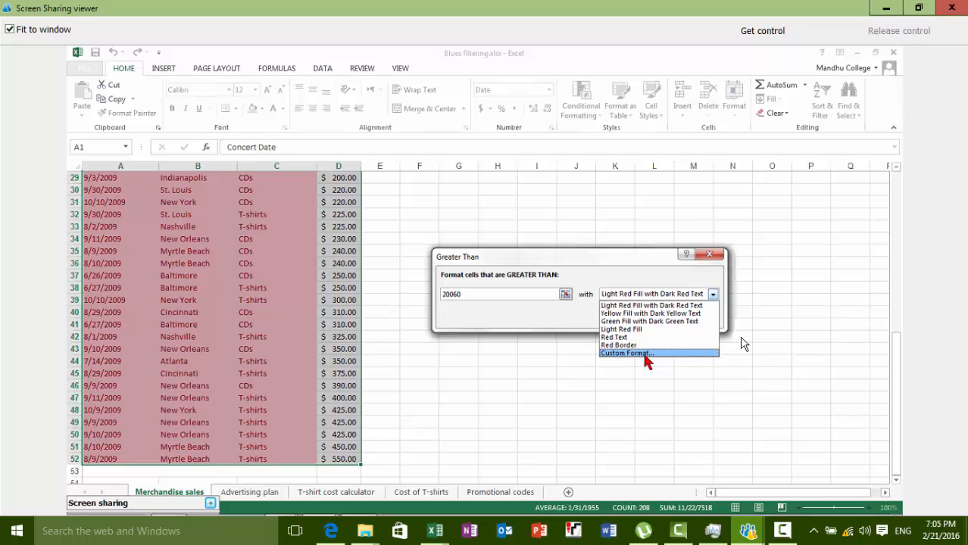
click(664, 276)
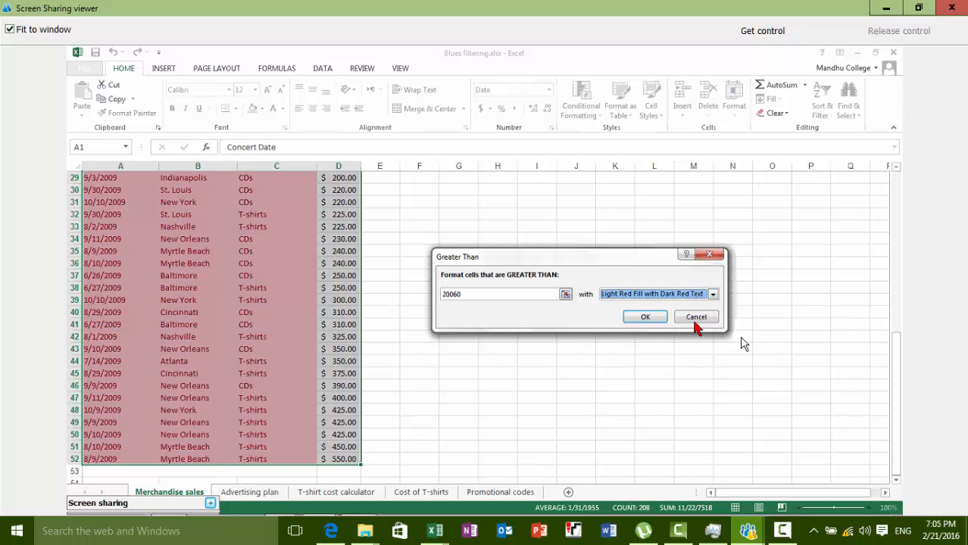
click(696, 318)
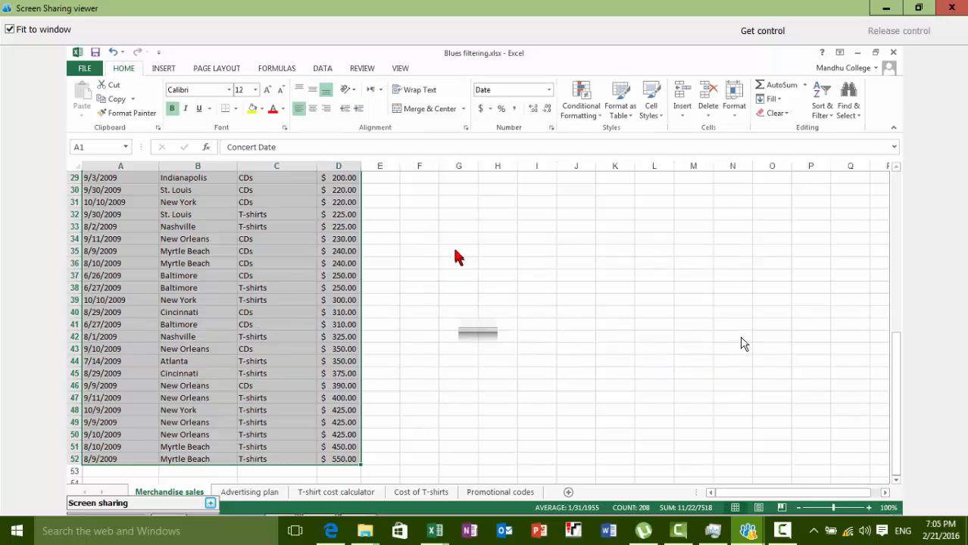
click(457, 256)
Step: Start a Greater Than conditional formatting rule on the whole Sales column with a threshold of $150.00
scroll(458, 256, up, 4)
scroll(457, 256, up, 2)
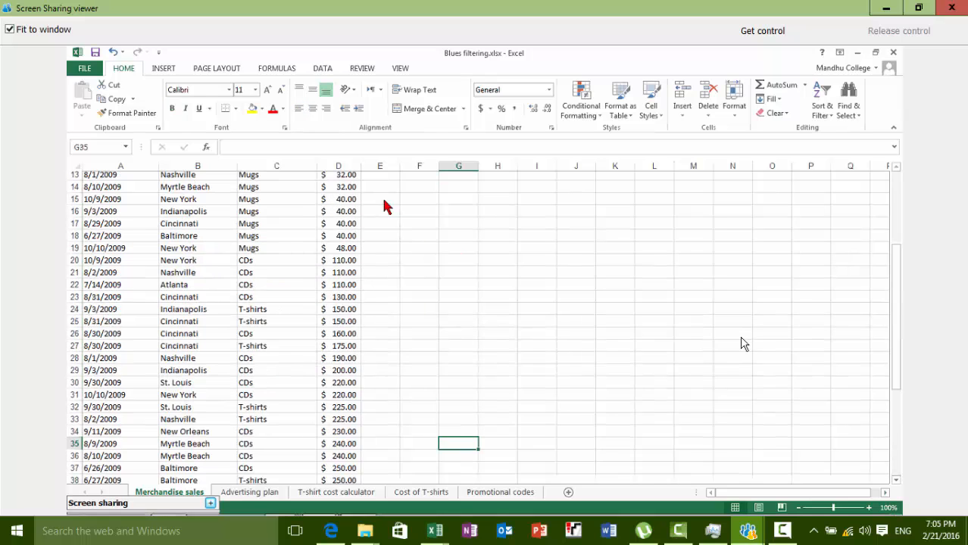
scroll(386, 206, up, 4)
click(343, 167)
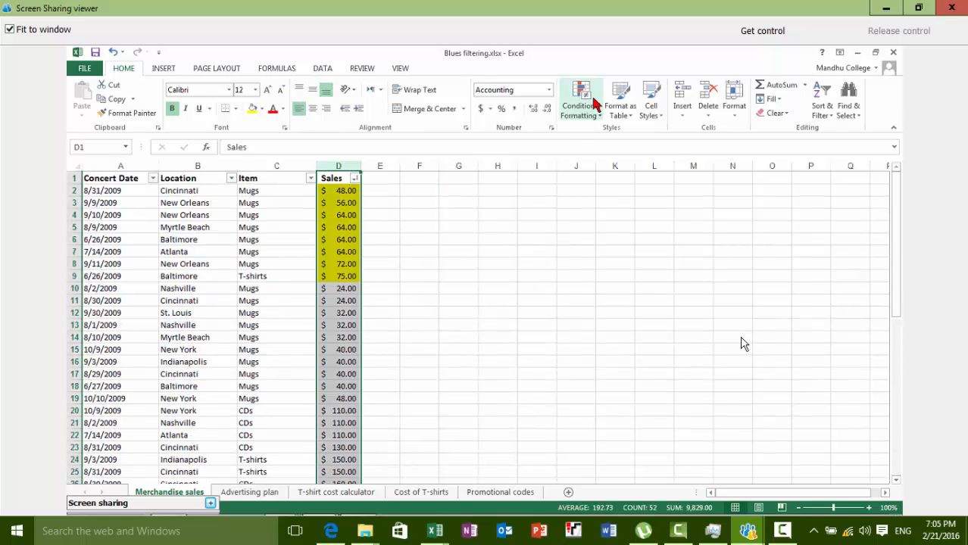
click(581, 99)
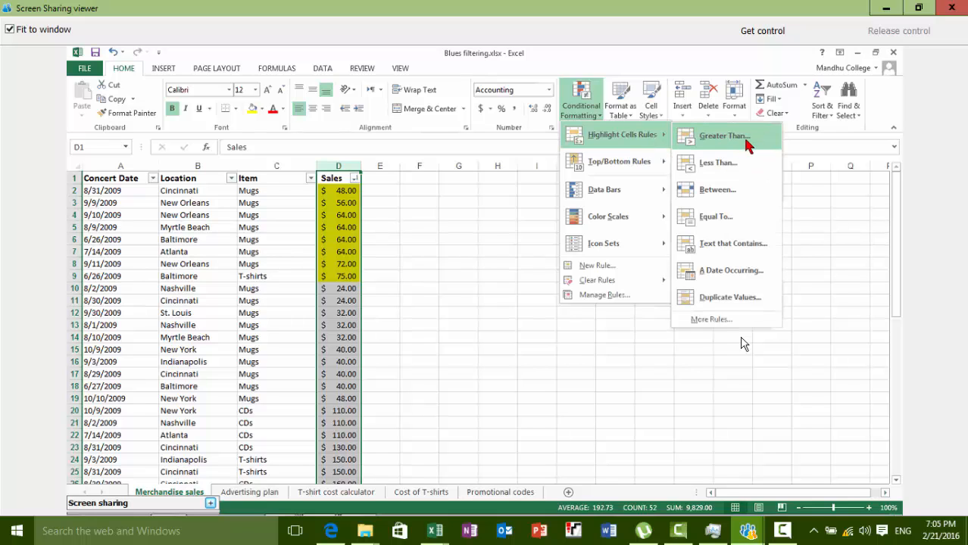
click(726, 136)
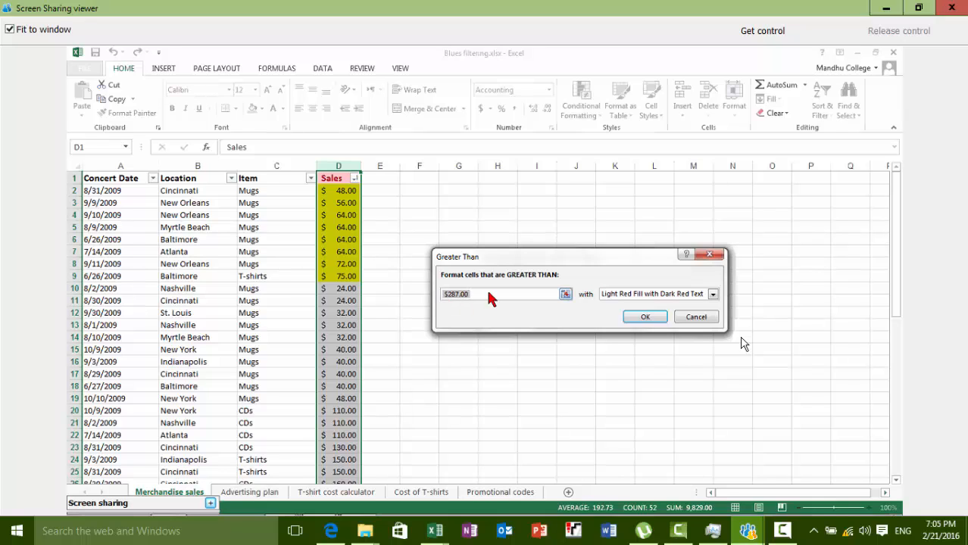
click(449, 295)
key(BackSpace)
key(BackSpace)
key(BackSpace)
text(150)
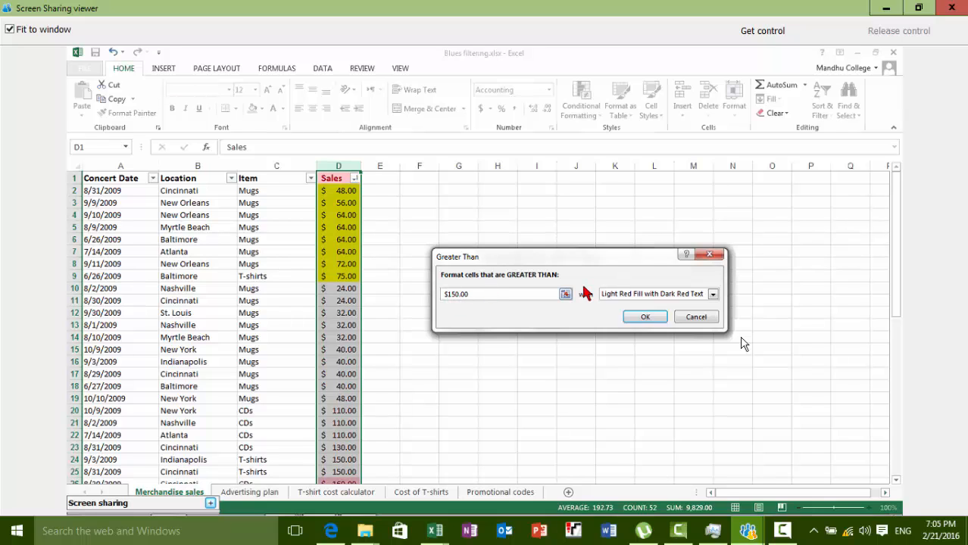
Step: Give the Greater Than rule a custom format with a solid purple fill and apply it to the Sales column
click(712, 294)
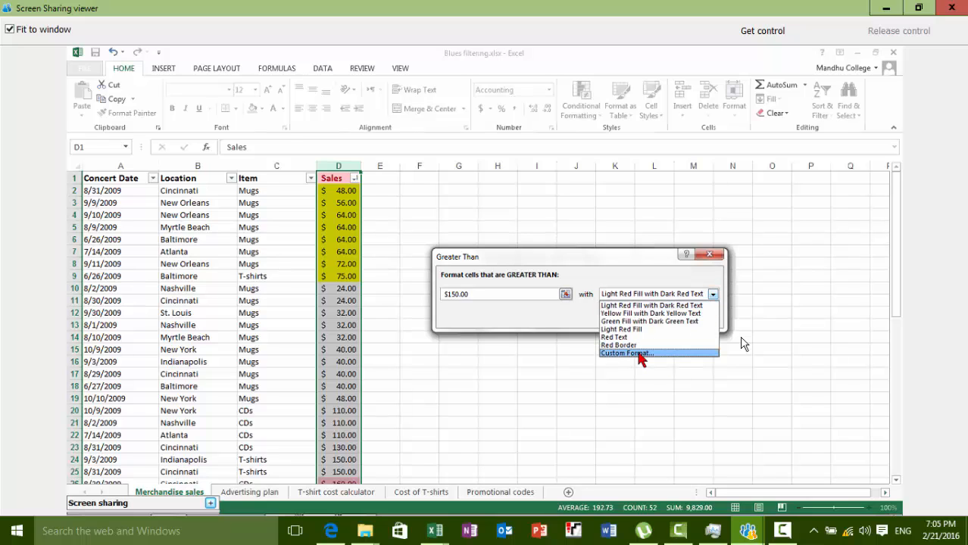
click(640, 358)
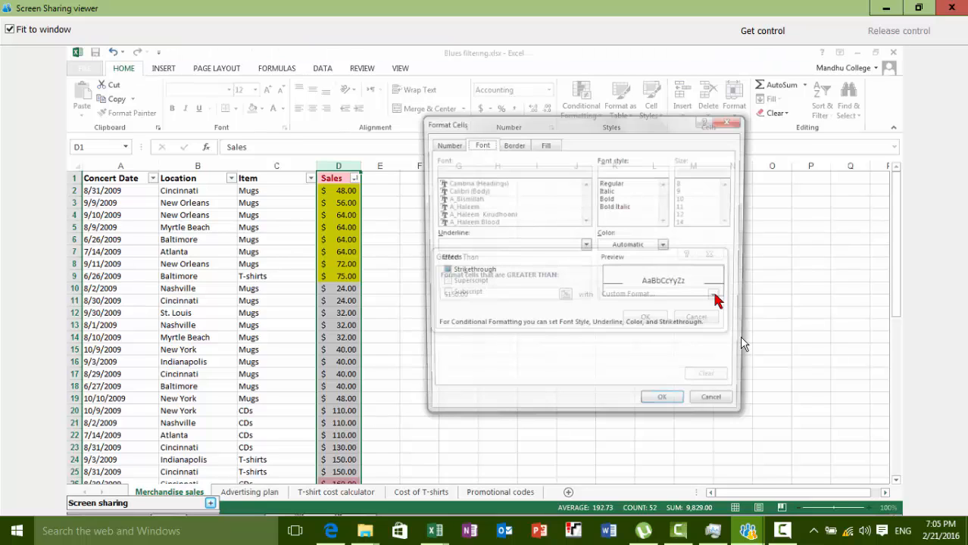
click(664, 244)
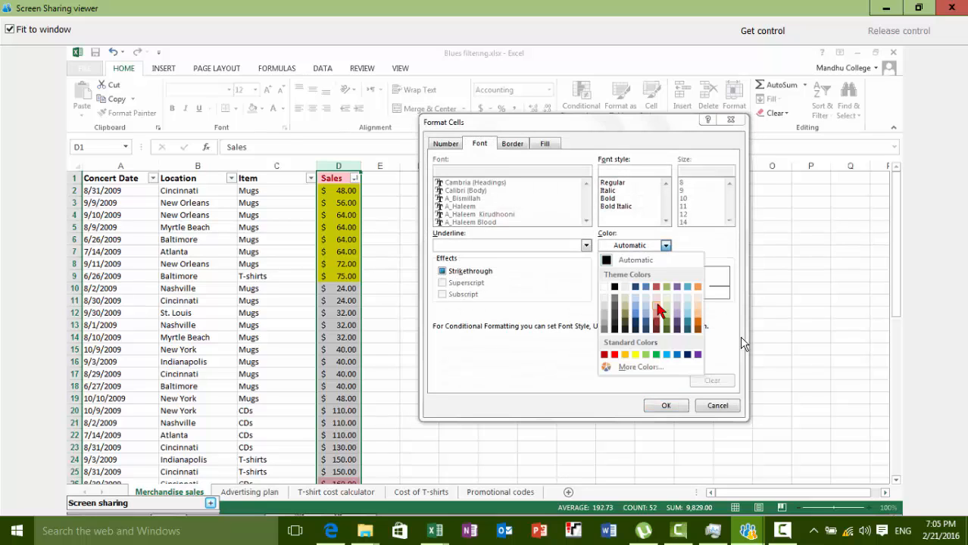
click(689, 251)
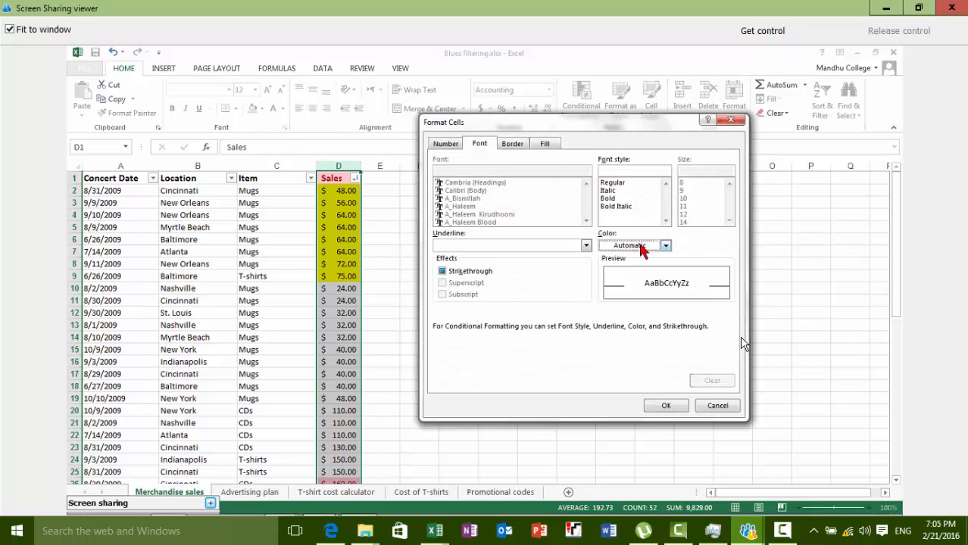
click(545, 143)
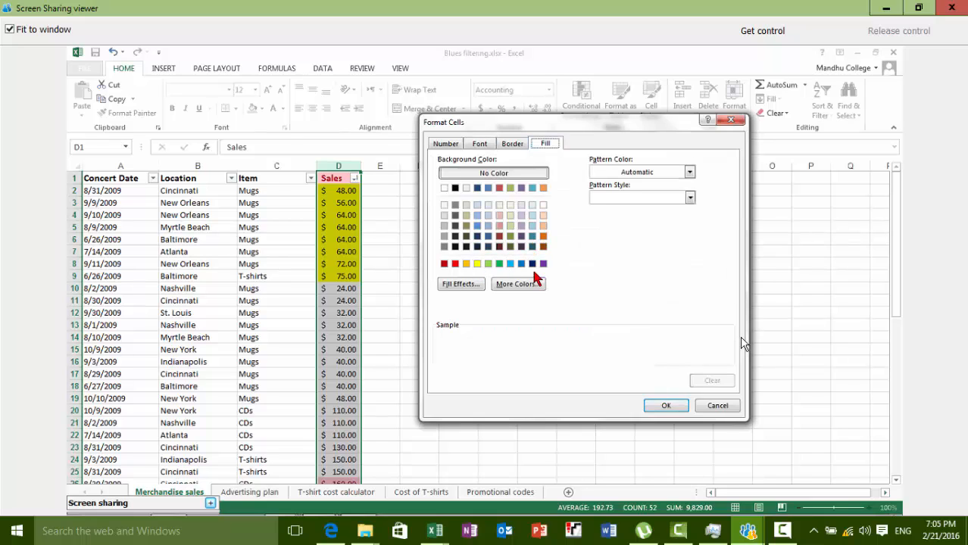
click(543, 264)
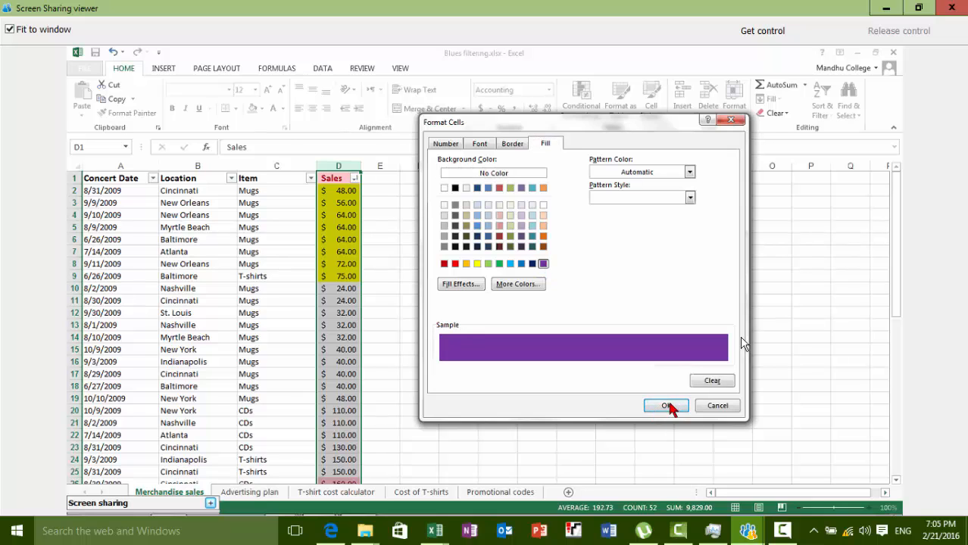
click(666, 405)
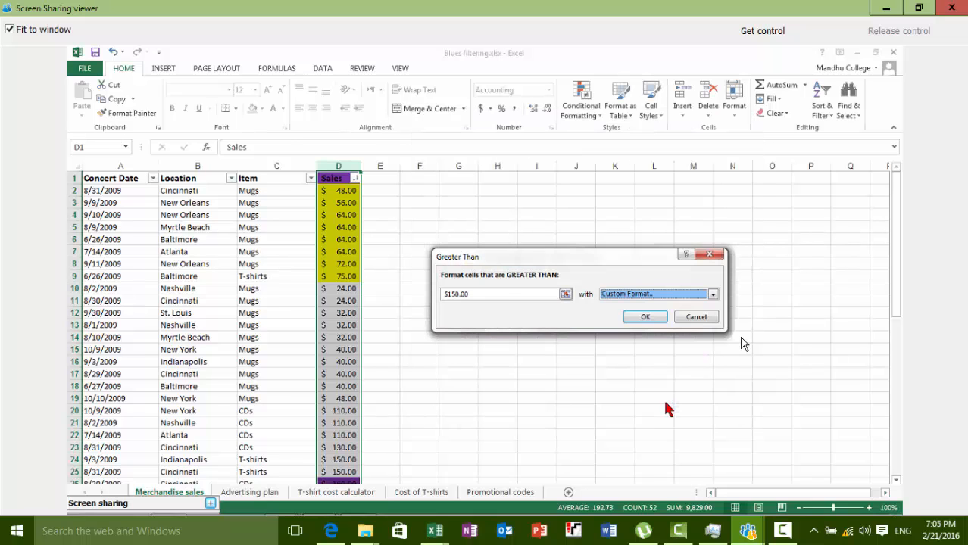
click(640, 317)
click(670, 304)
Step: Examine the highlighted Sales values down to row 52 and browse the available conditional formatting rule types
scroll(652, 297, down, 9)
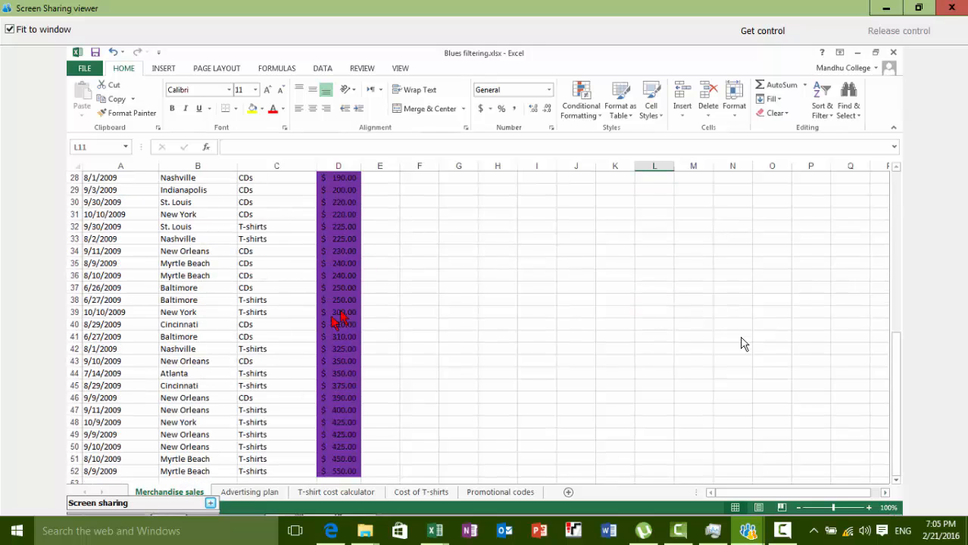
scroll(337, 318, up, 4)
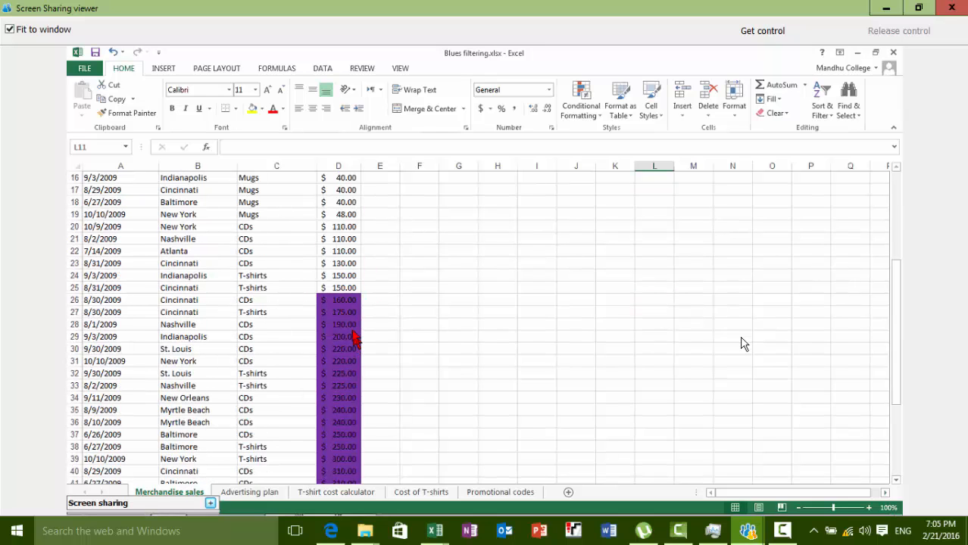
scroll(353, 310, down, 3)
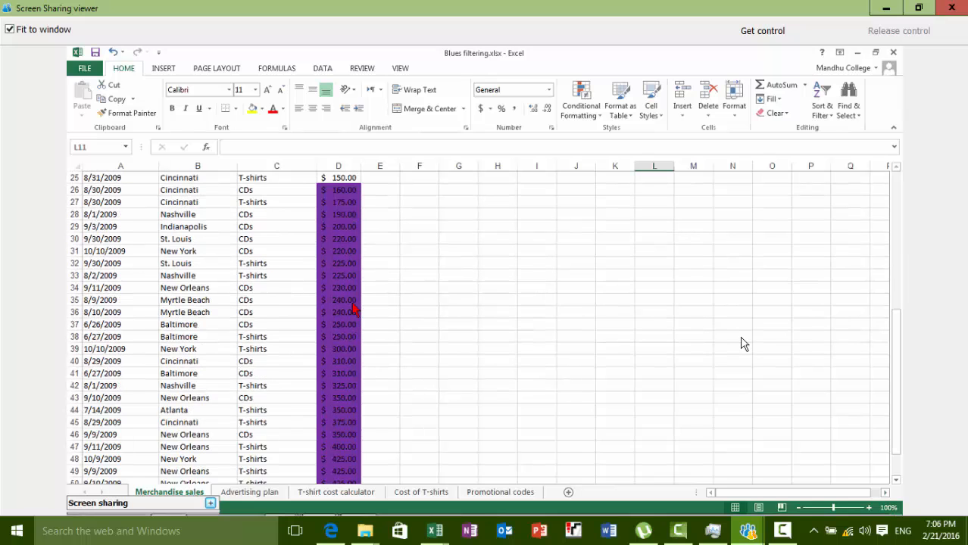
scroll(353, 309, down, 3)
scroll(353, 306, down, 3)
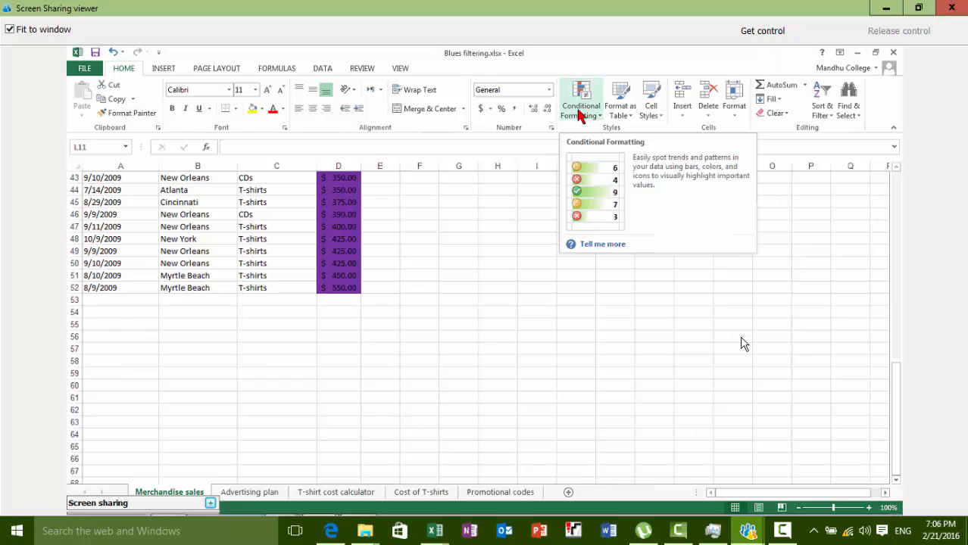
click(580, 113)
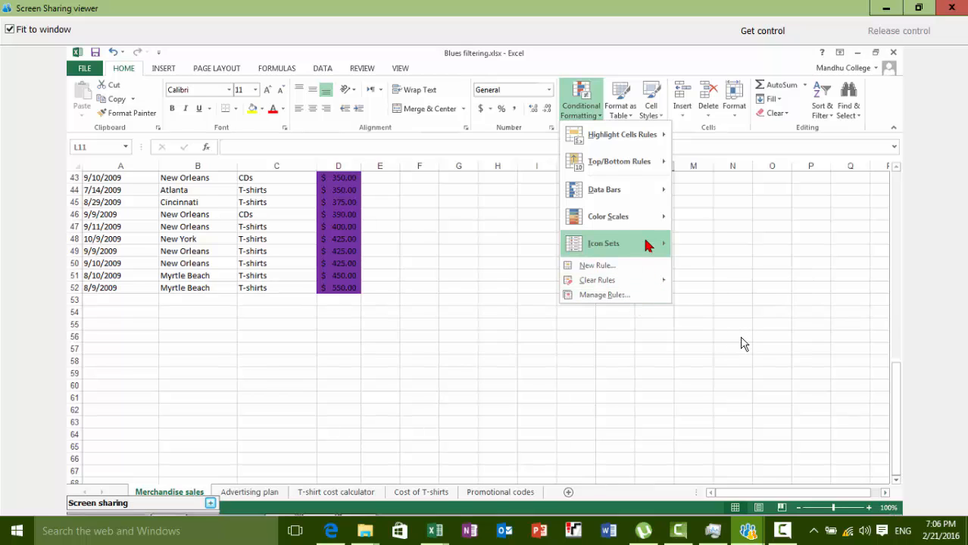
mouse_move(649, 217)
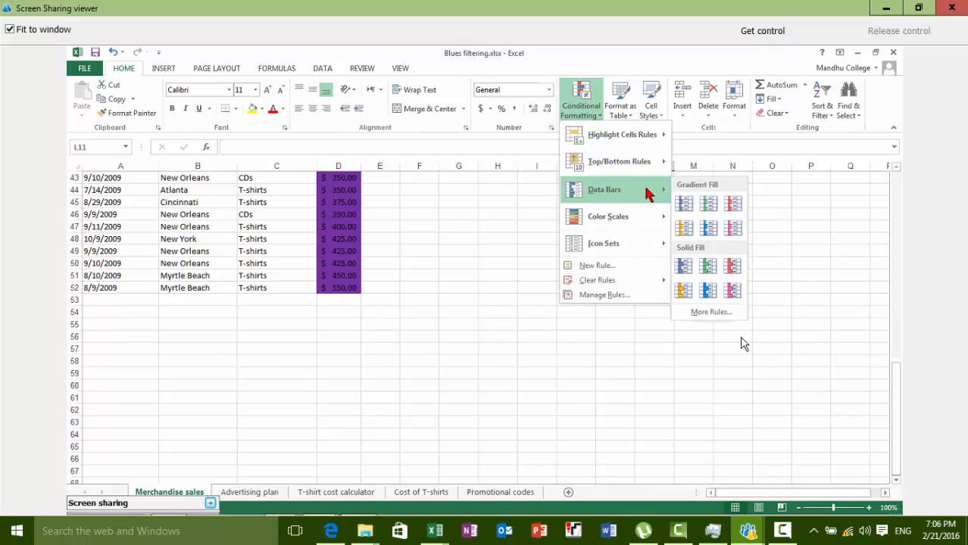
mouse_move(646, 162)
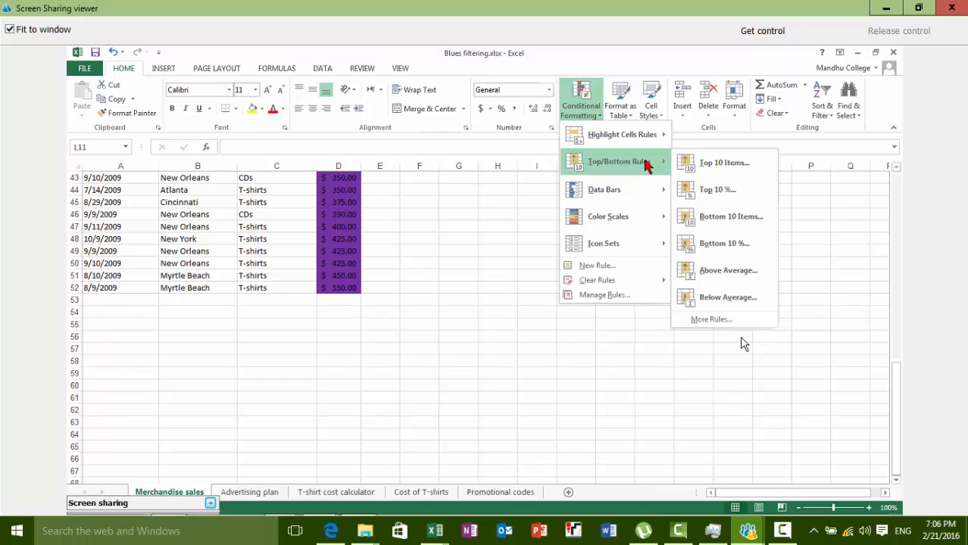
mouse_move(643, 134)
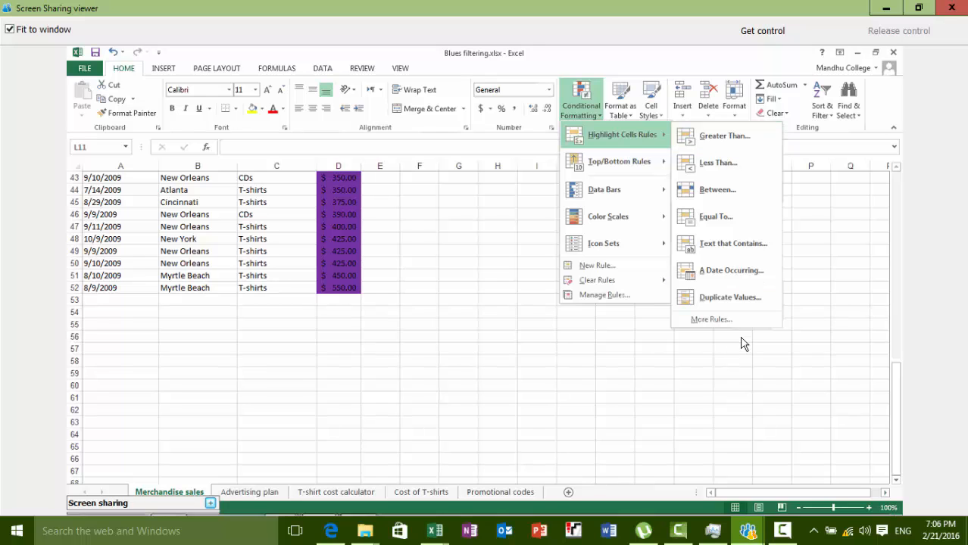
click(473, 317)
Step: Select the Sales column and clear its sort state while keeping the header filter
scroll(474, 316, up, 4)
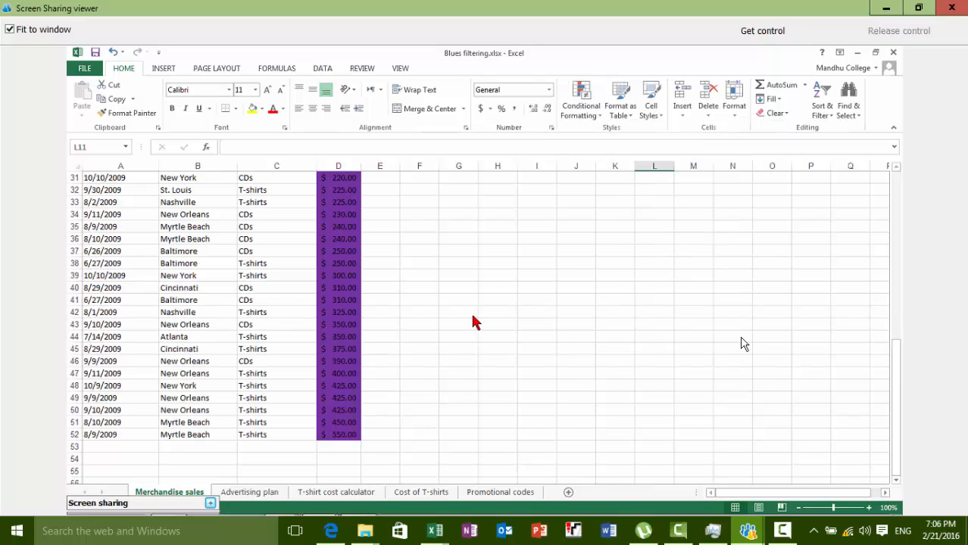
scroll(473, 316, up, 3)
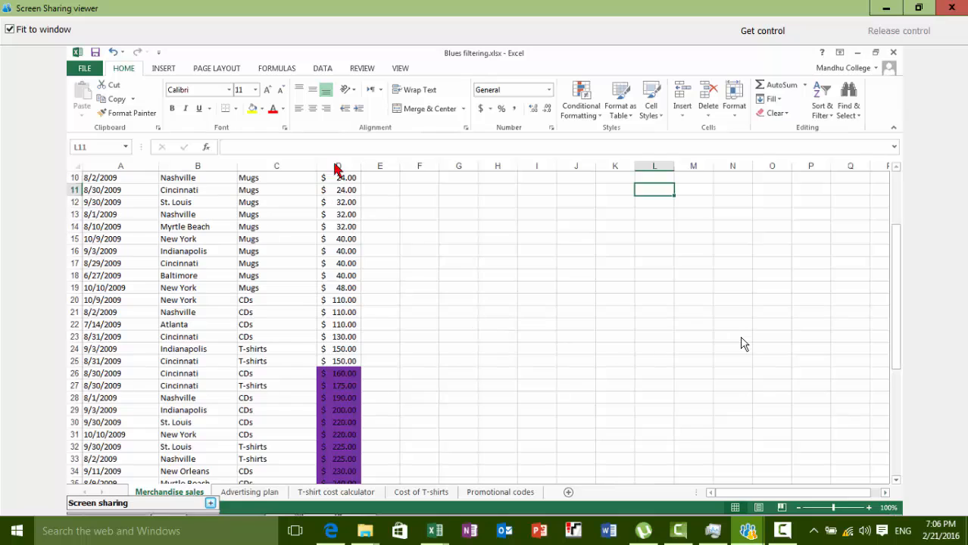
scroll(356, 257, up, 3)
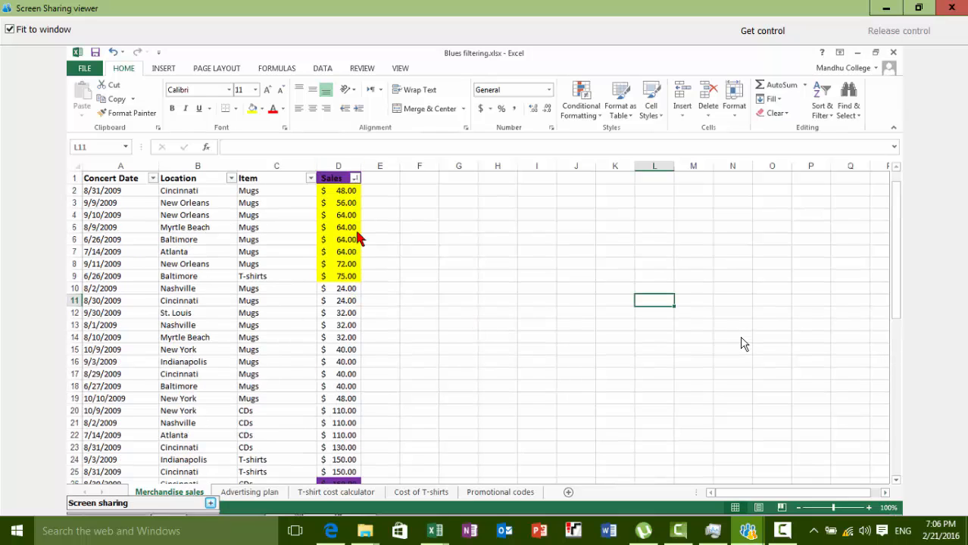
click(349, 174)
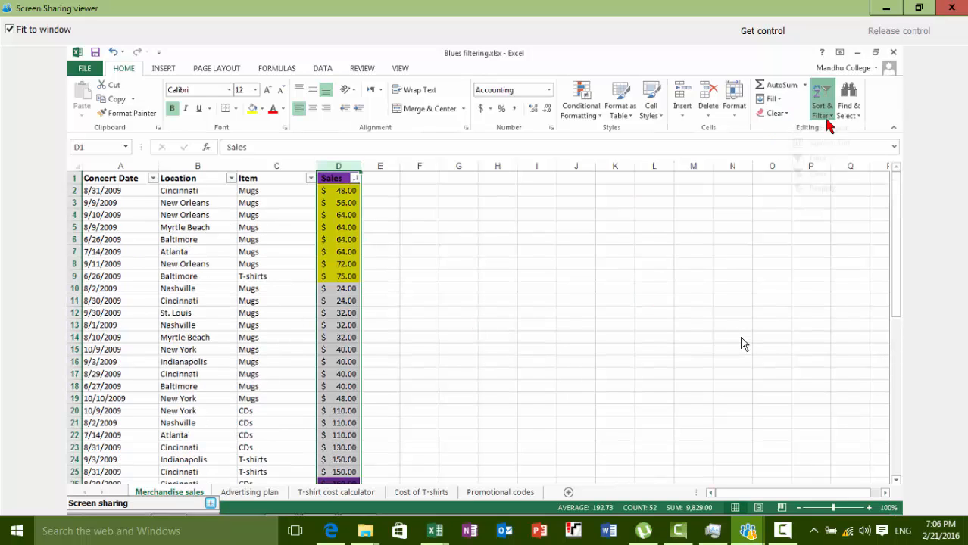
click(826, 113)
click(833, 188)
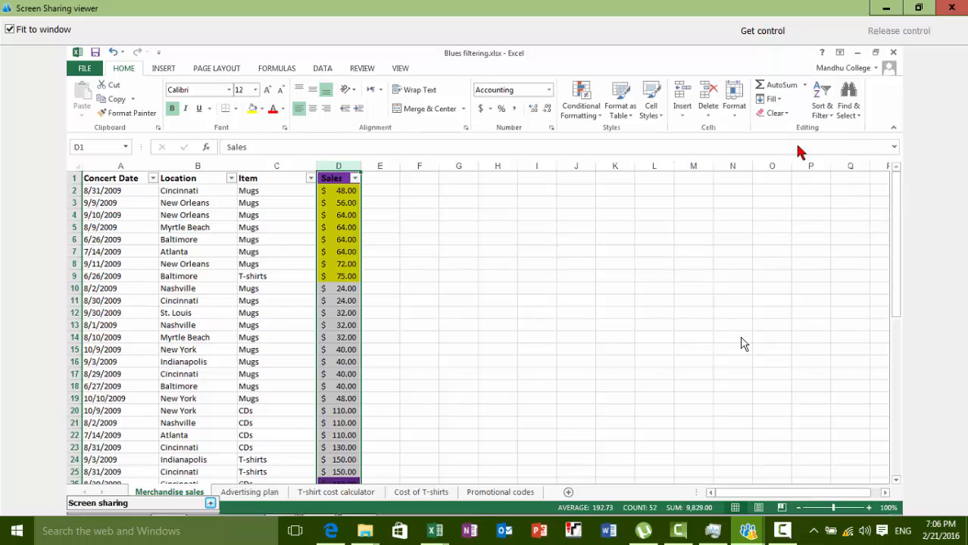
Step: Highlight duplicate values in the Sales column using Light Red Fill with Dark Red Text
click(581, 90)
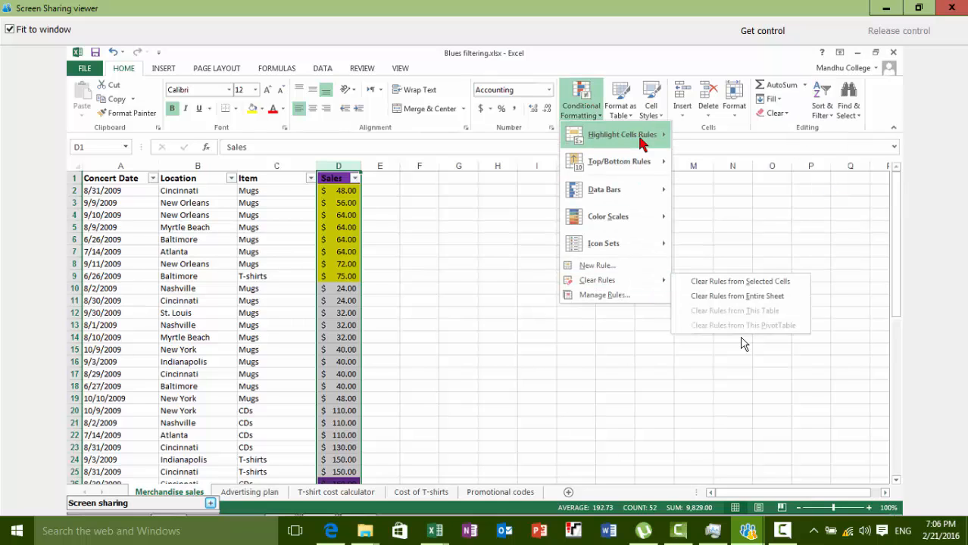
mouse_move(640, 138)
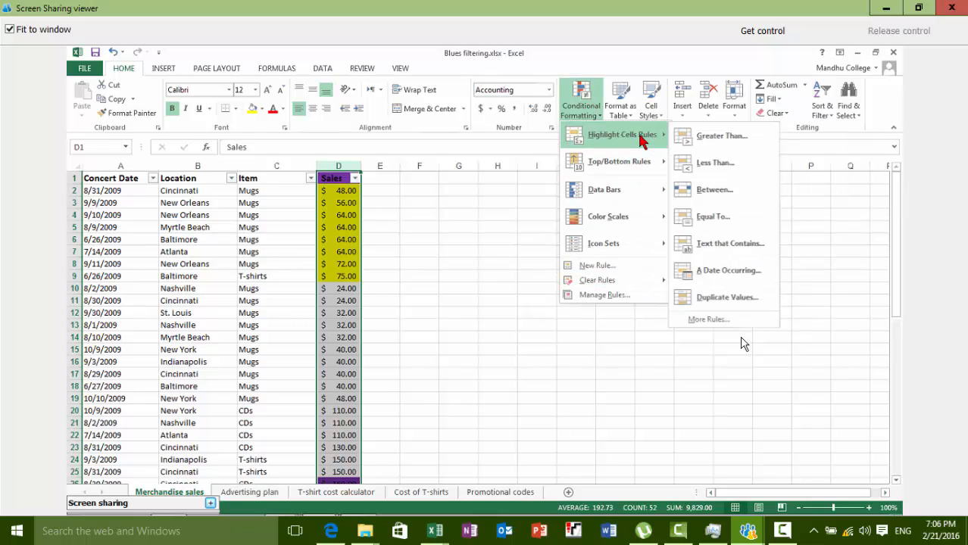
click(741, 299)
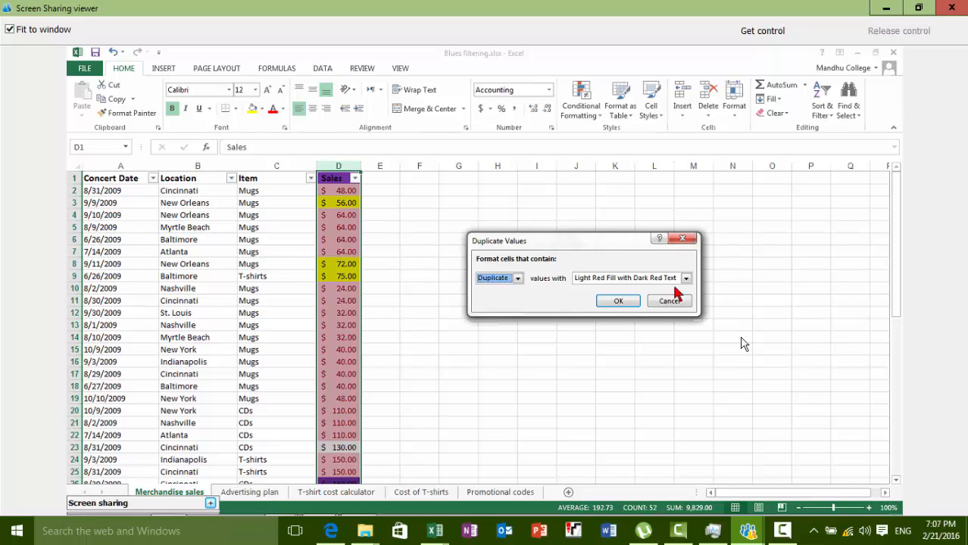
click(621, 302)
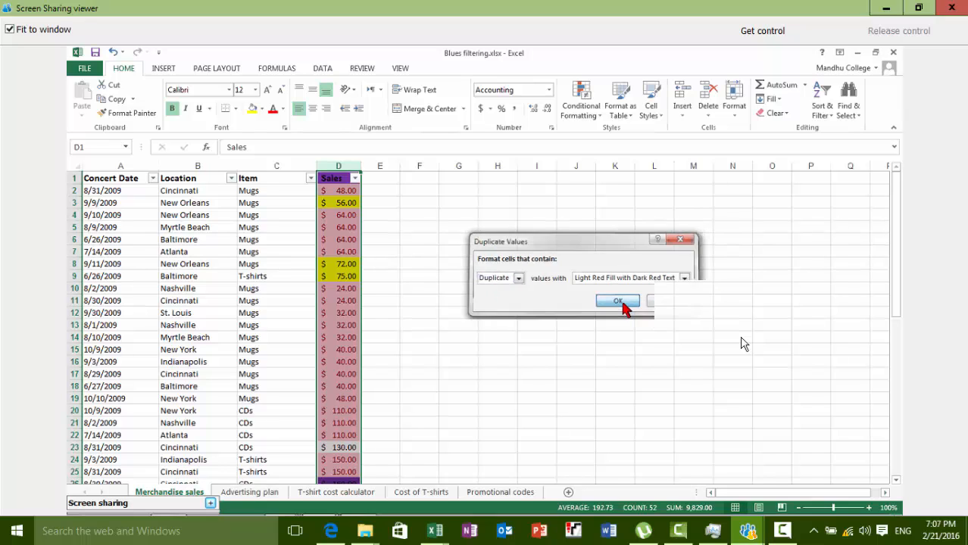
Step: Deselect the Sales column and examine which Sales values are highlighted as duplicates down to row 52
scroll(576, 424, down, 13)
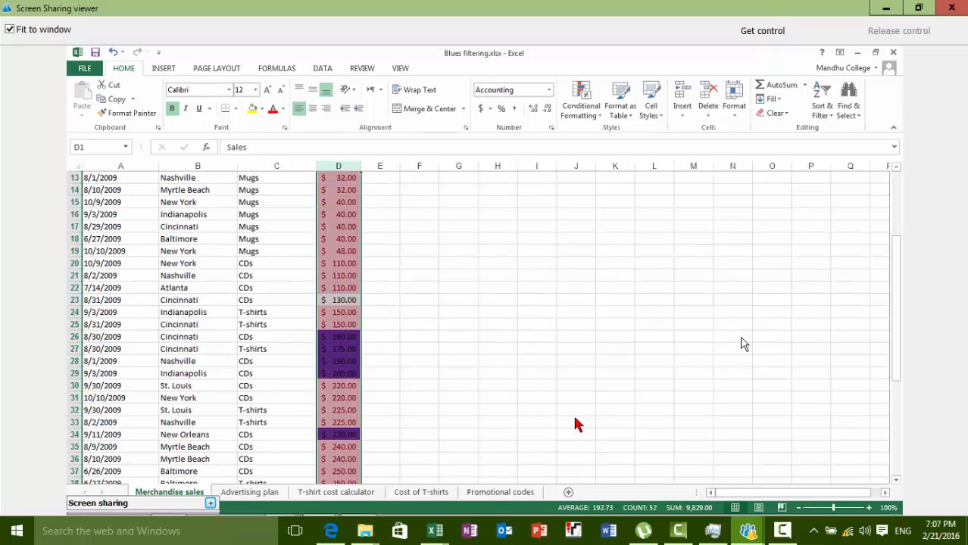
scroll(573, 424, up, 4)
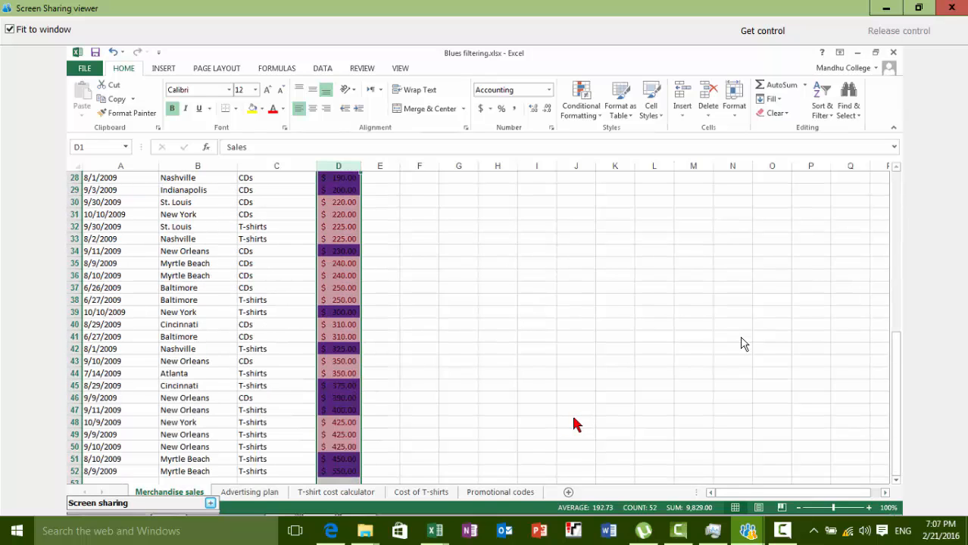
scroll(576, 424, up, 9)
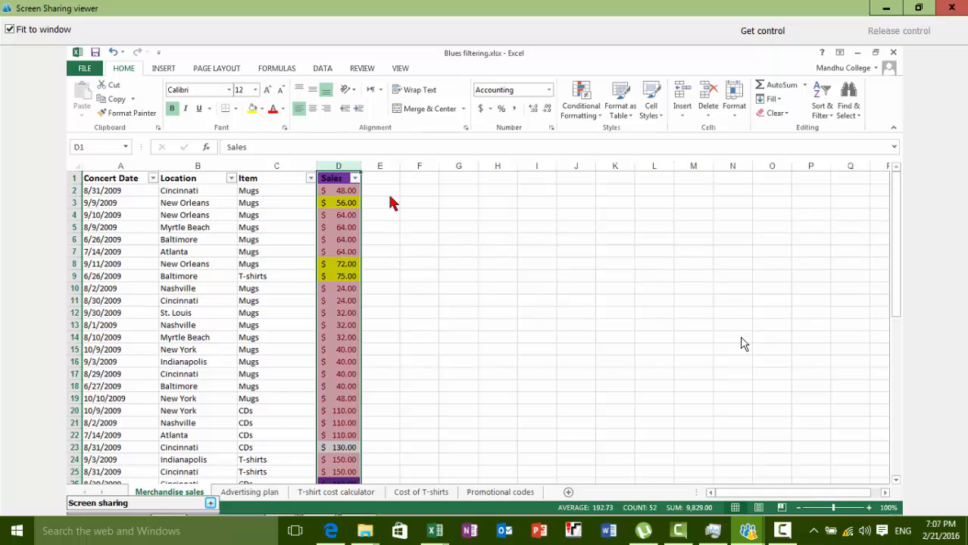
click(537, 263)
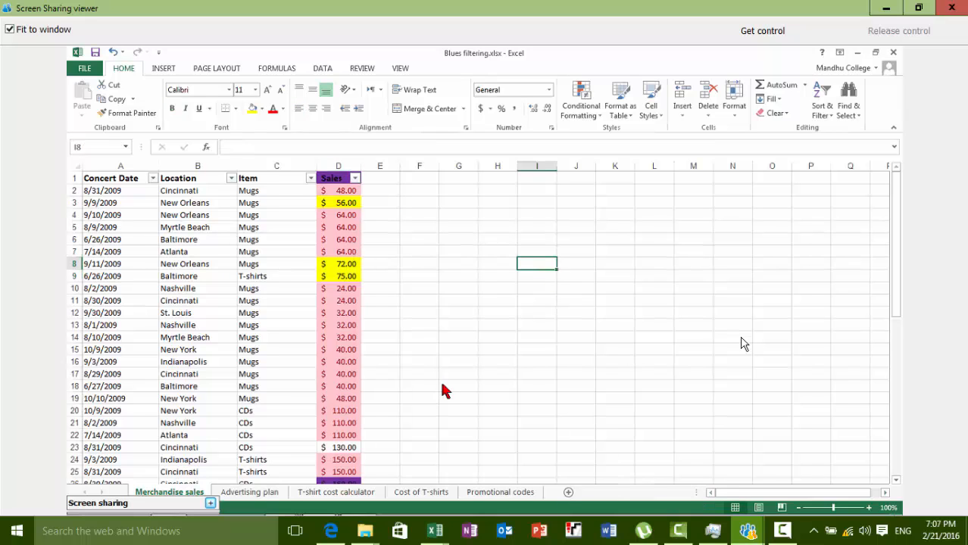
scroll(444, 387, down, 15)
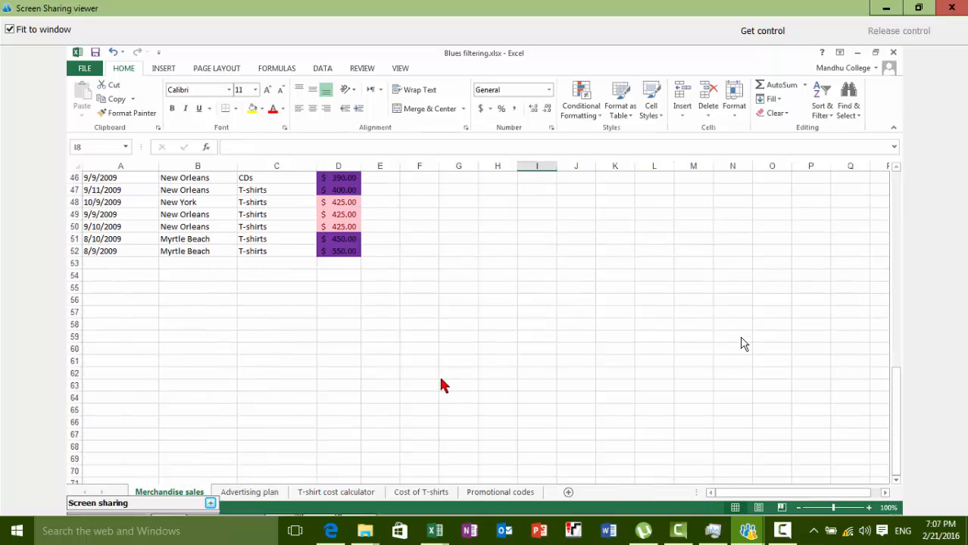
scroll(444, 386, up, 7)
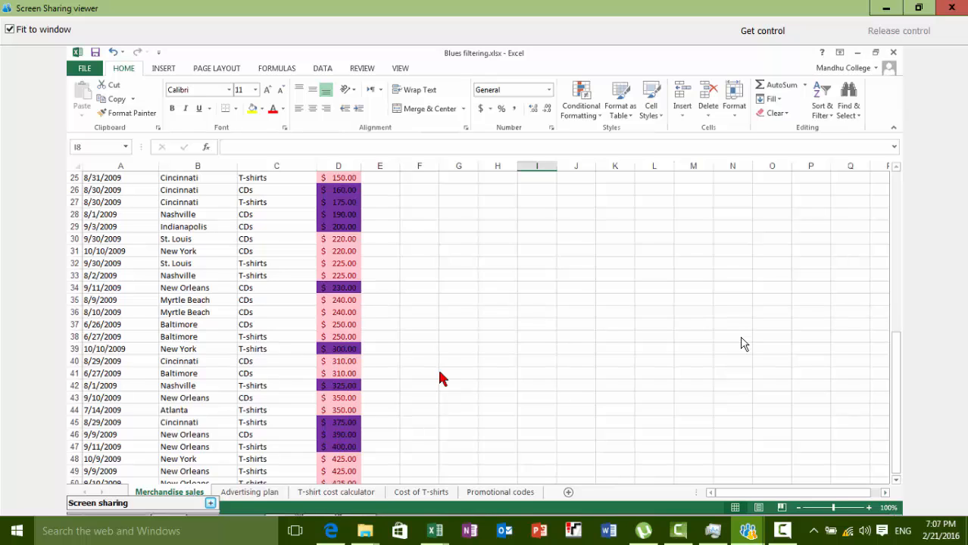
scroll(443, 379, up, 8)
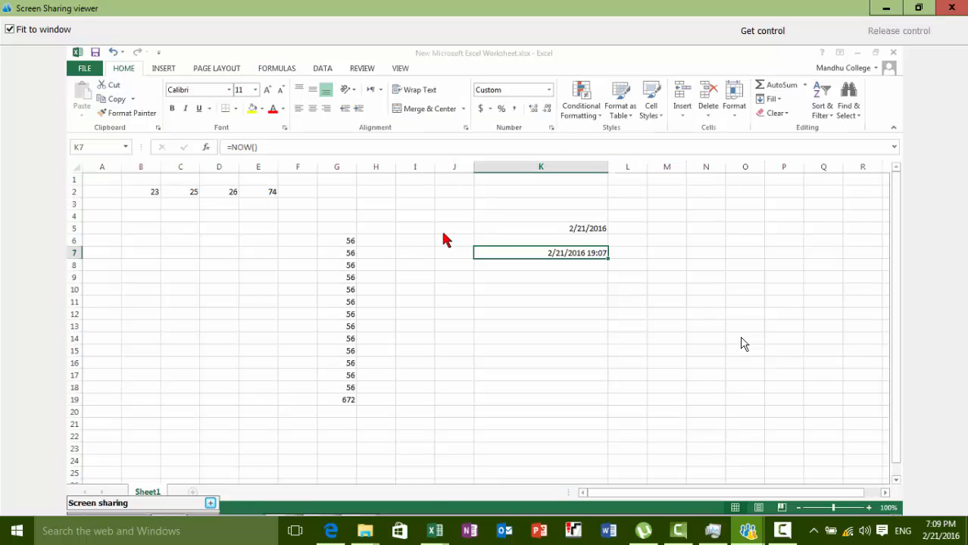
Step: Switch to the Edge browser, open the downloaded multiplication table.xlsx in Excel and enable editing to show the Employee Take Home Pay Table
click(332, 531)
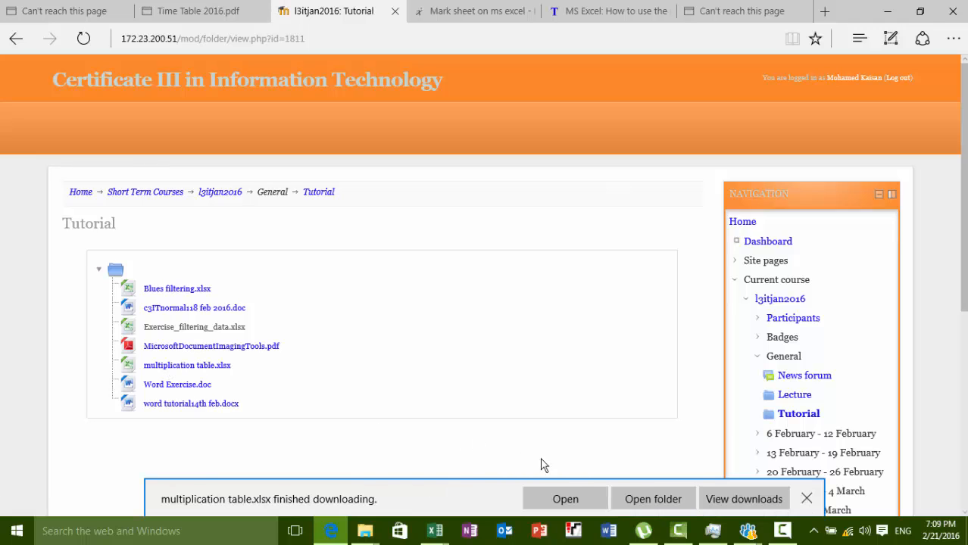
click(559, 495)
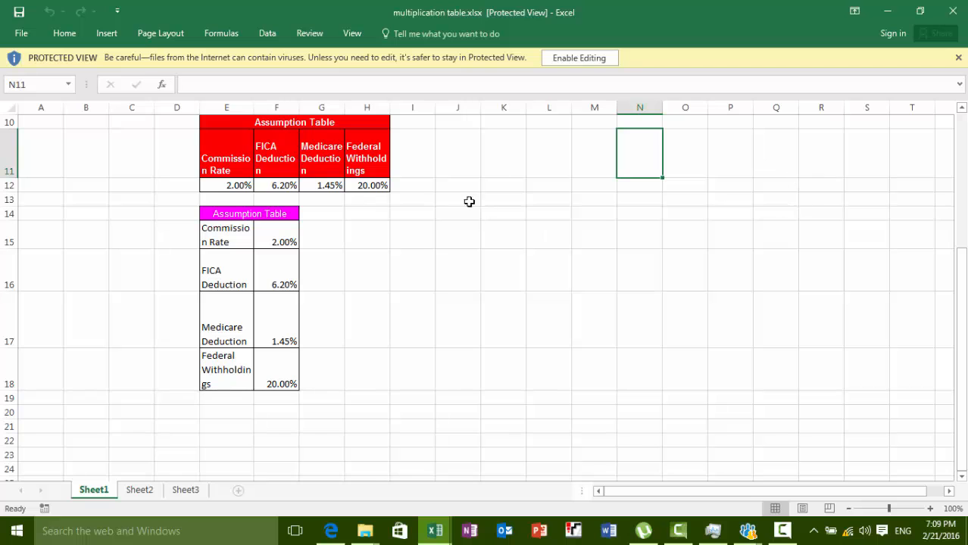
click(580, 58)
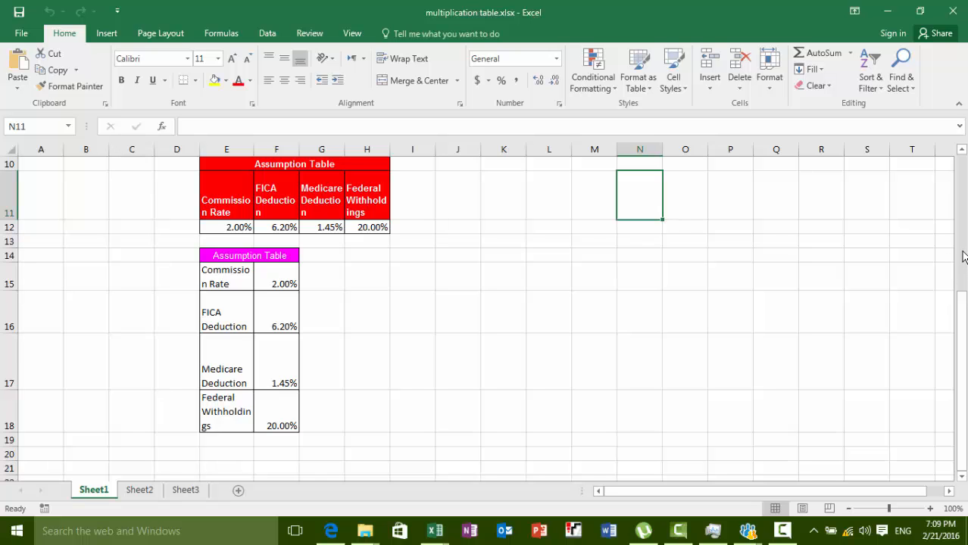
scroll(963, 265, up, 3)
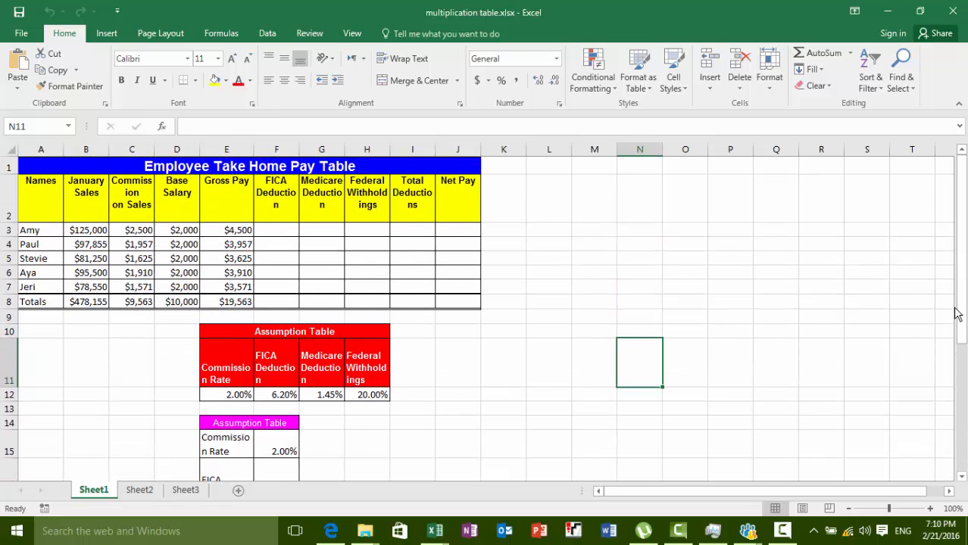
Step: Minimize the workbook and browser windows to return to the Screen Sharing viewer
click(884, 15)
click(888, 9)
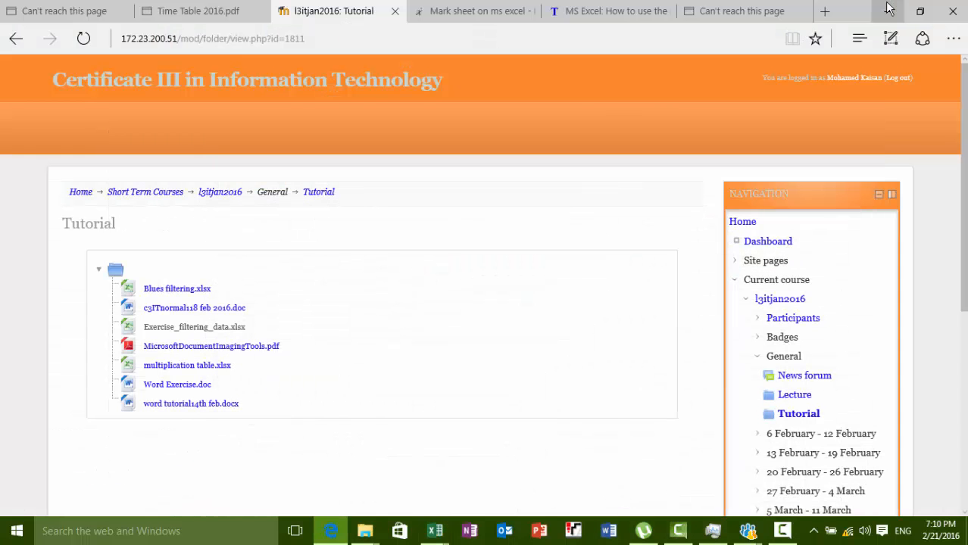
click(887, 7)
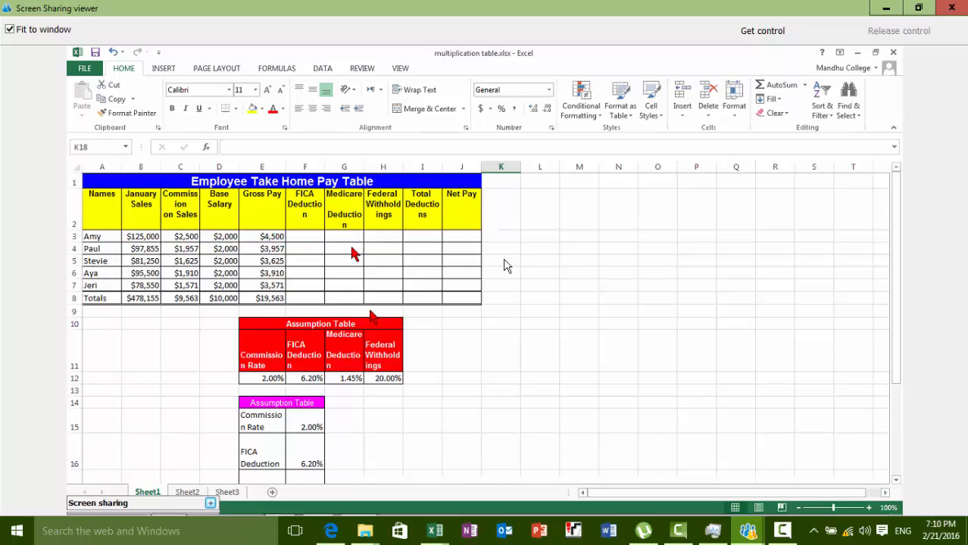
Step: Widen the Commission on Sales, Base Salary, Gross Pay and FICA Deduction columns so their header words fit without splitting
click(424, 240)
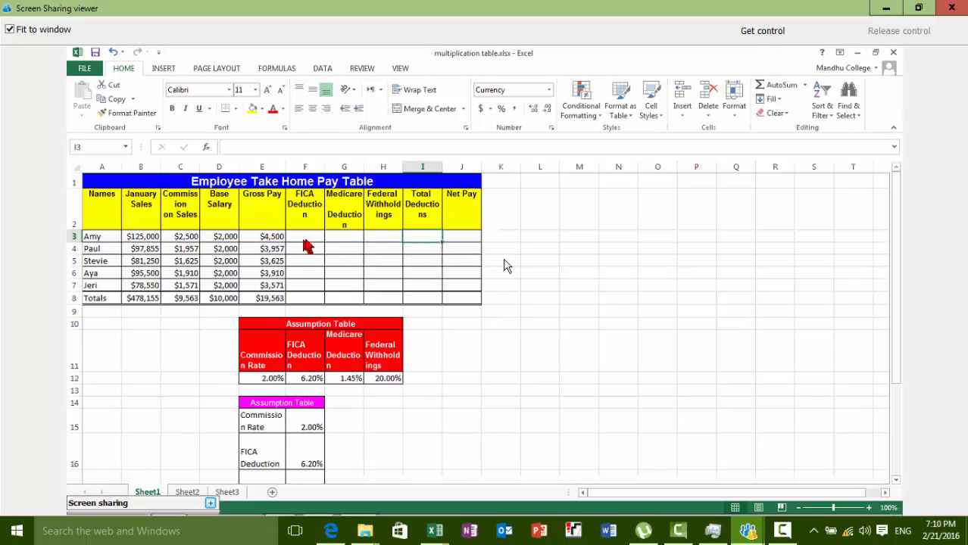
drag(303, 241, 382, 237)
click(459, 241)
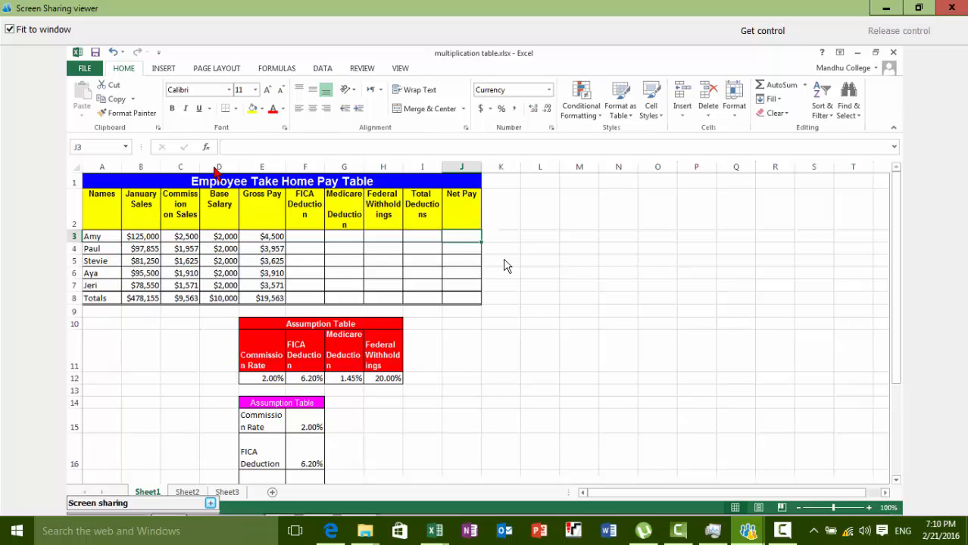
drag(200, 167, 338, 168)
click(318, 239)
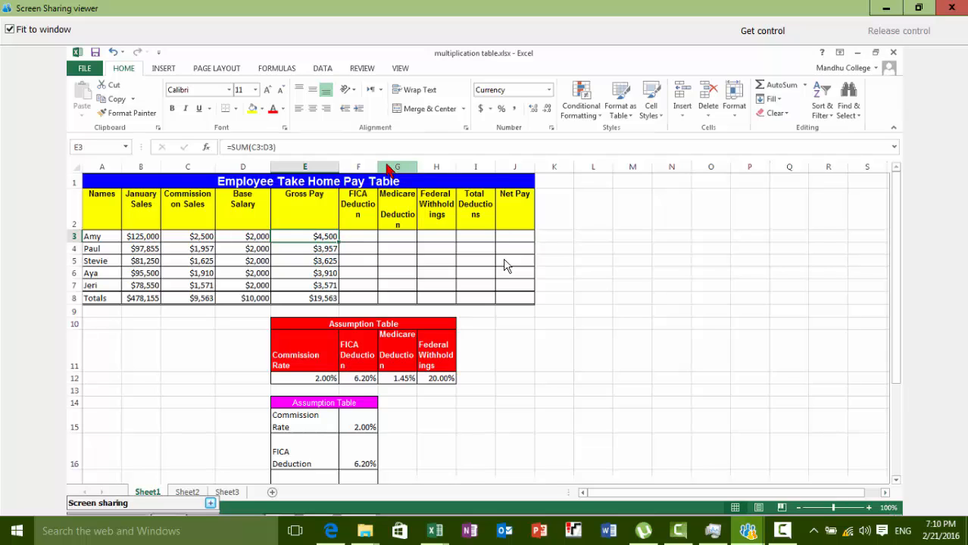
drag(378, 168, 401, 173)
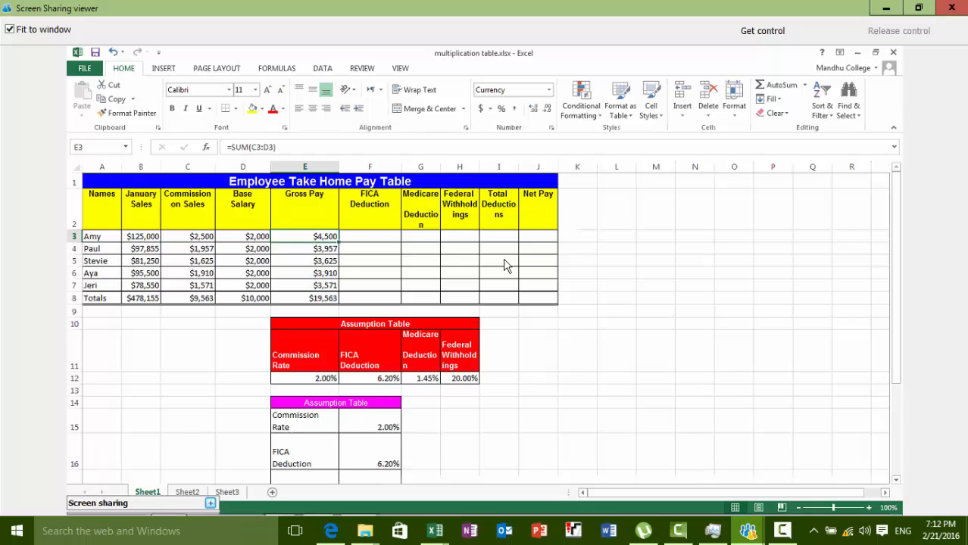
Step: Calculate the first employee's FICA Deduction in F3 as Gross Pay E3 multiplied by the rate in F12, using an absolute rate reference
click(387, 240)
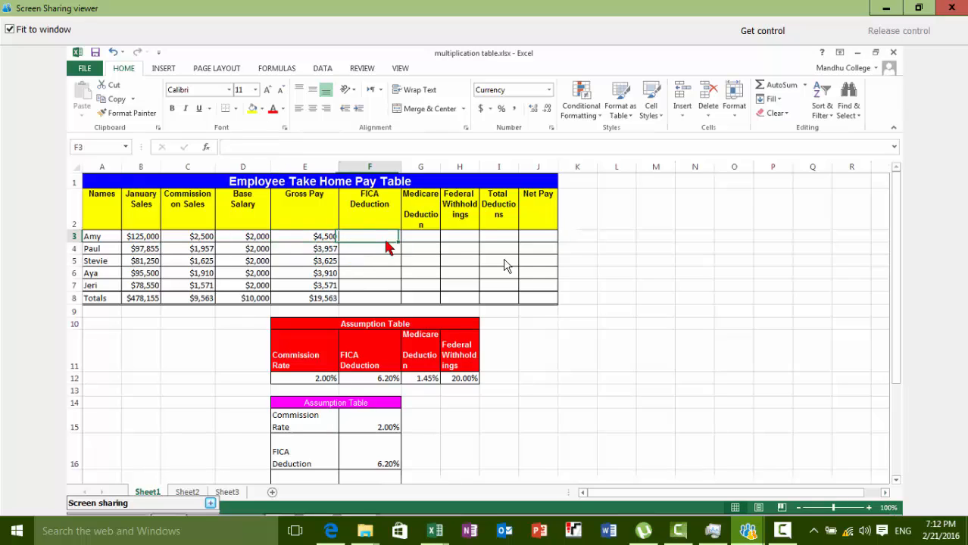
text(=)
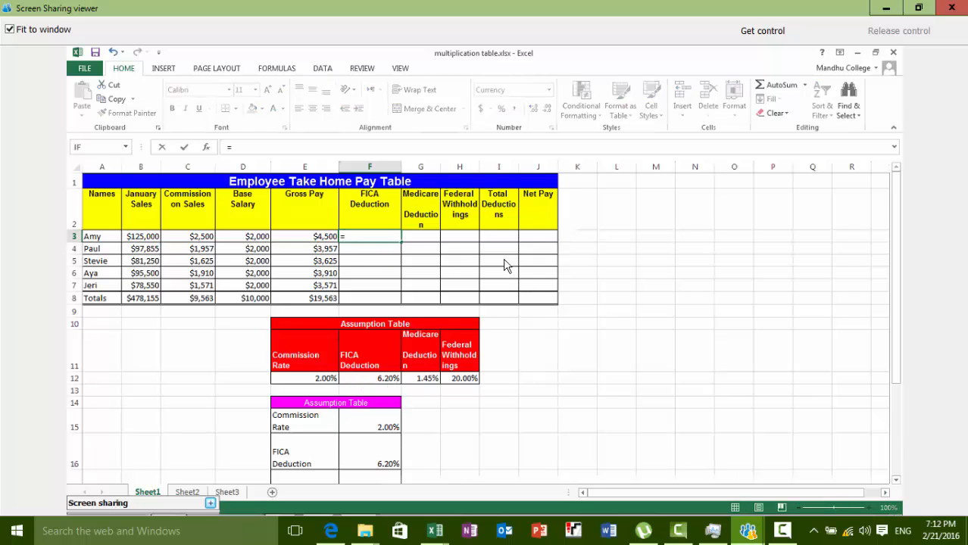
click(324, 239)
text(*)
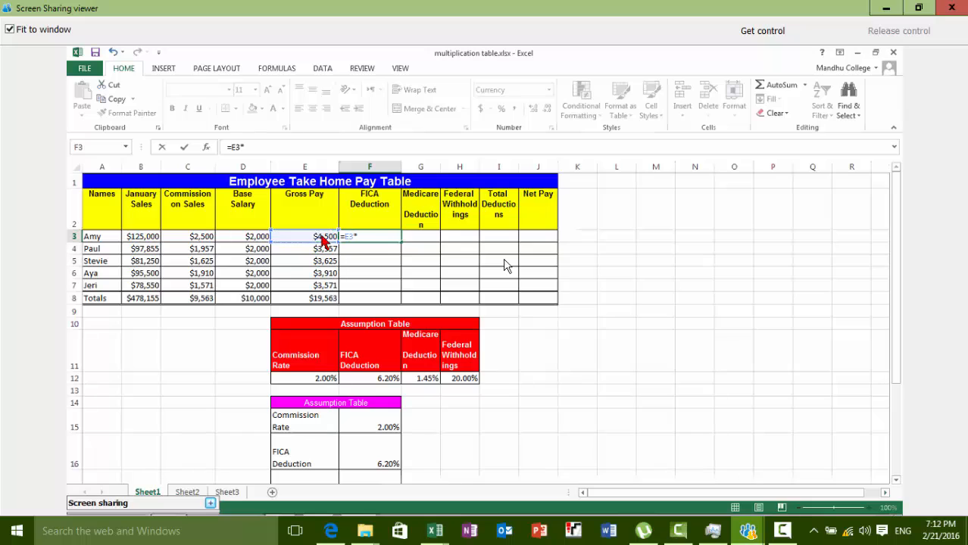
click(386, 381)
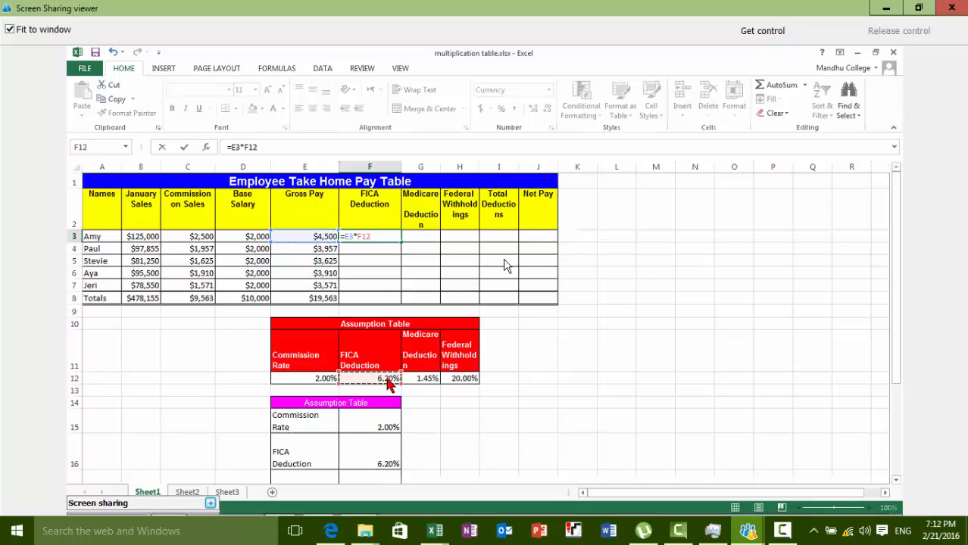
key(F4)
key(Return)
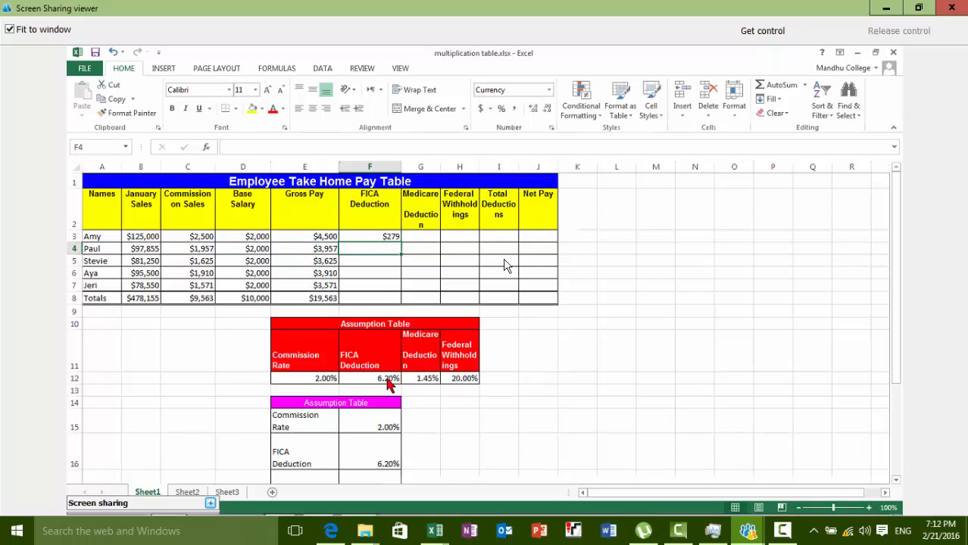
Step: Calculate the first employee's Medicare Deduction in G3 by multiplying Gross Pay E3 by the rate in G12
click(432, 238)
text(=)
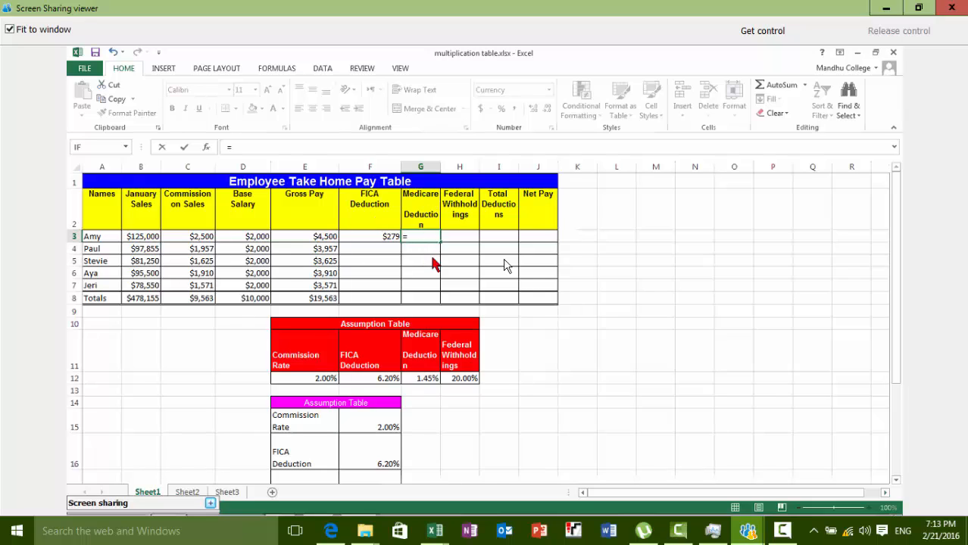
click(325, 239)
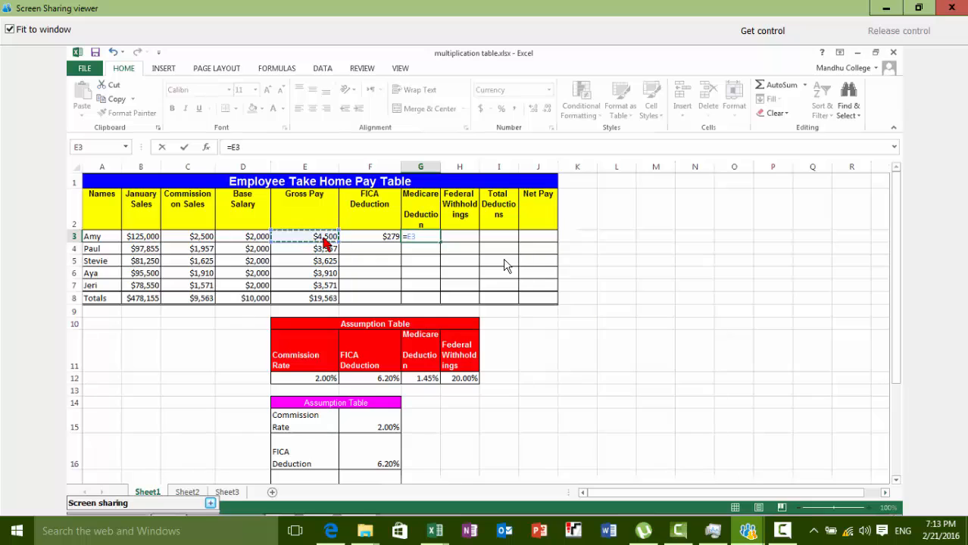
text(*)
click(424, 379)
key(ctrl+Return)
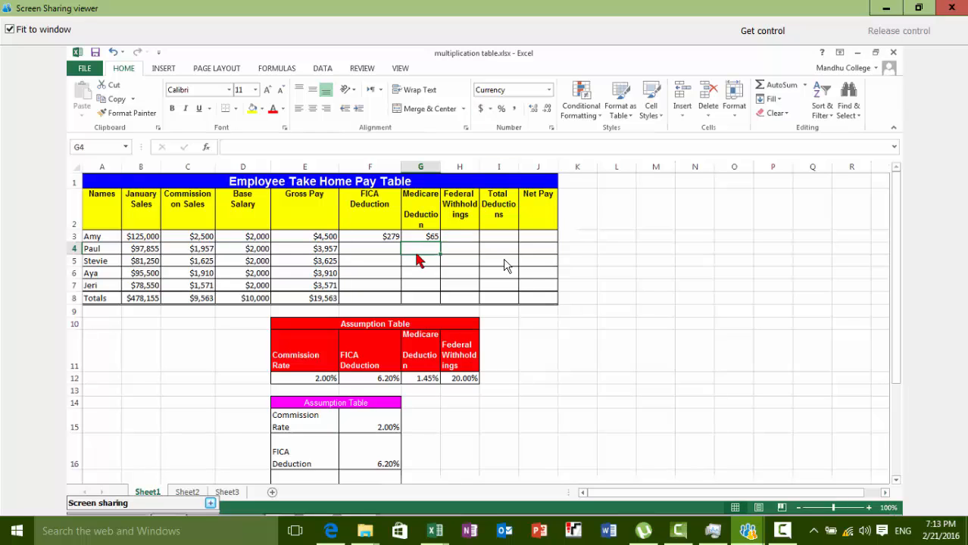
Step: Calculate the first employee's Federal Withholdings in H3 with the formula =E3*H12
click(468, 237)
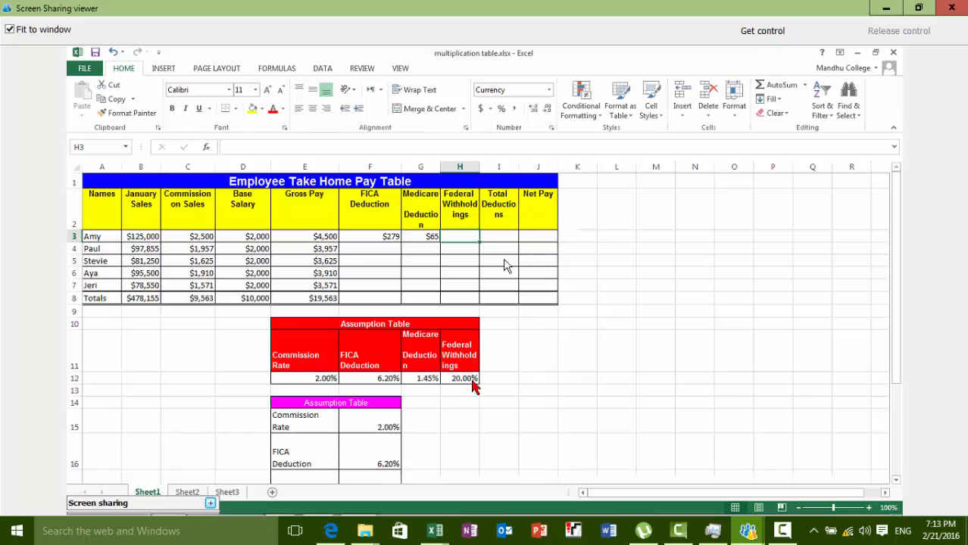
text(=)
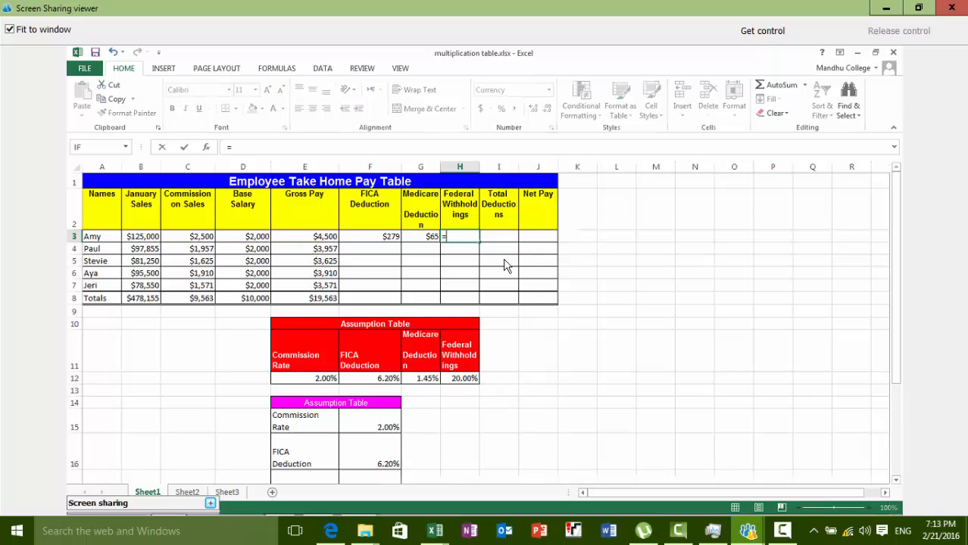
click(324, 240)
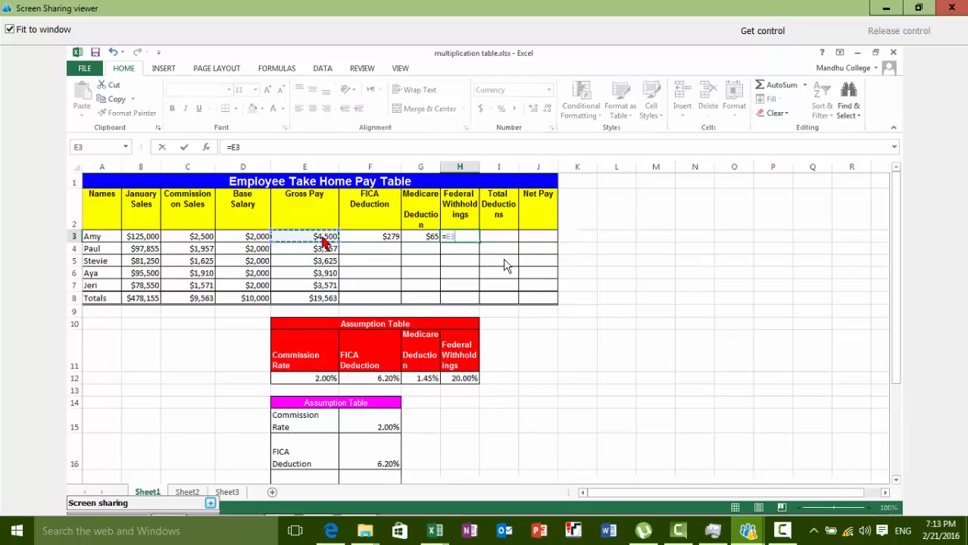
text(*)
click(465, 380)
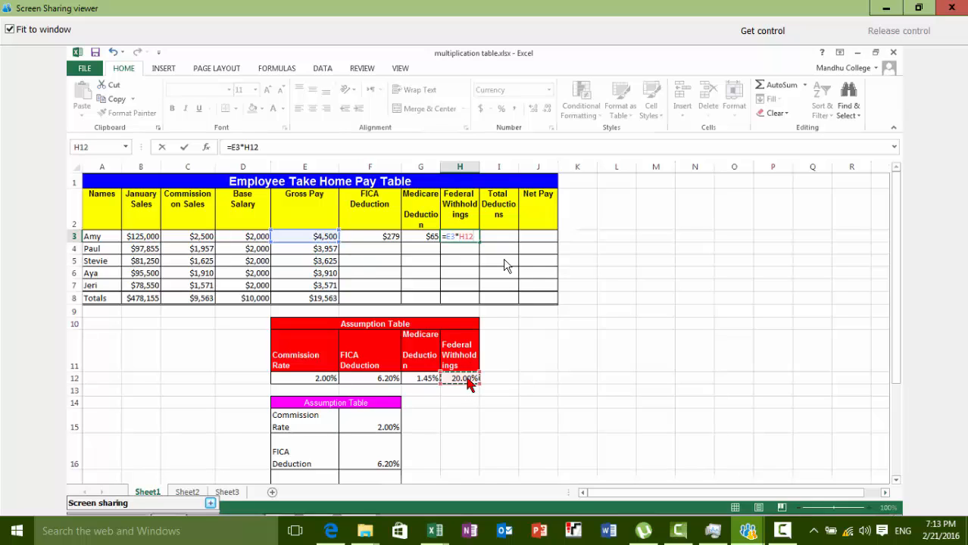
key(Return)
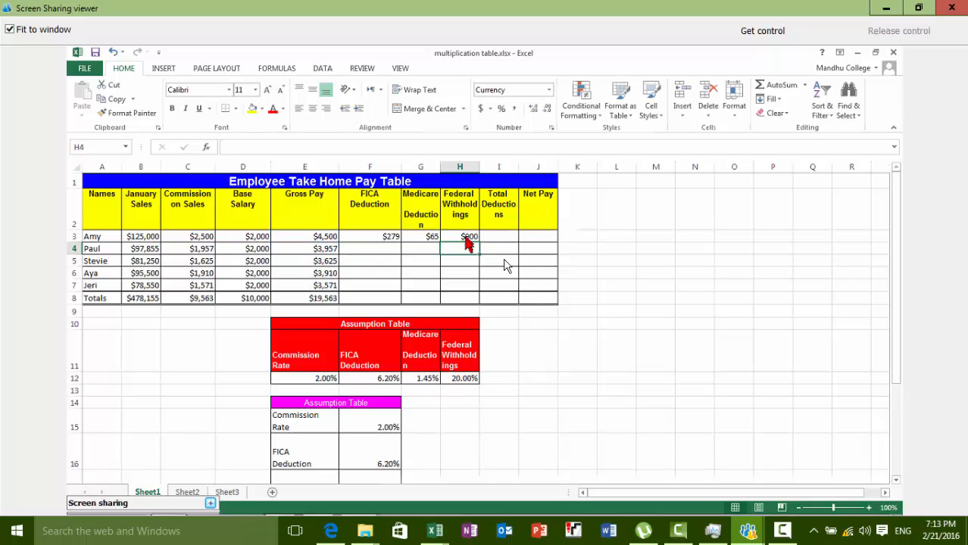
Step: Calculate the first employee's Total Deductions in I3 by adding the three deductions with the formula =F3+G3+H3
click(505, 242)
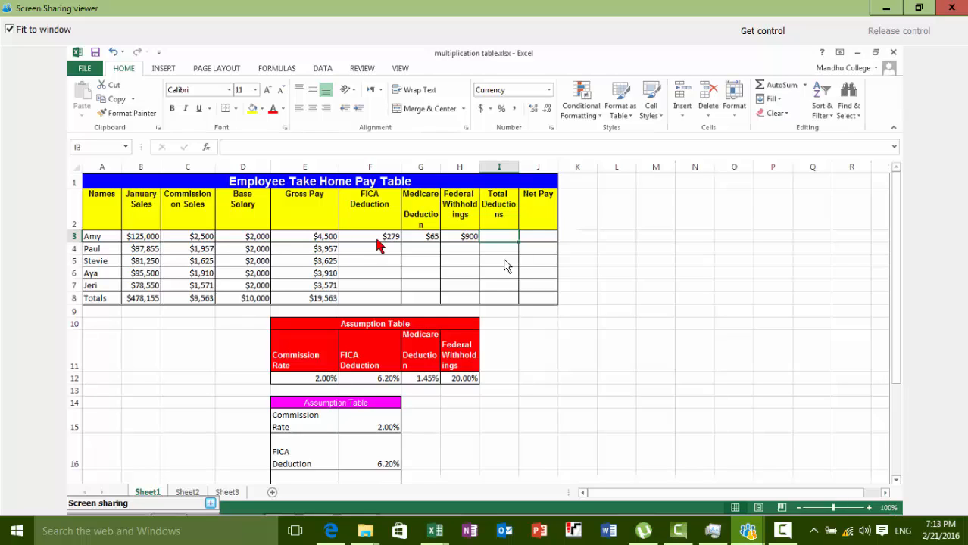
drag(377, 240, 466, 237)
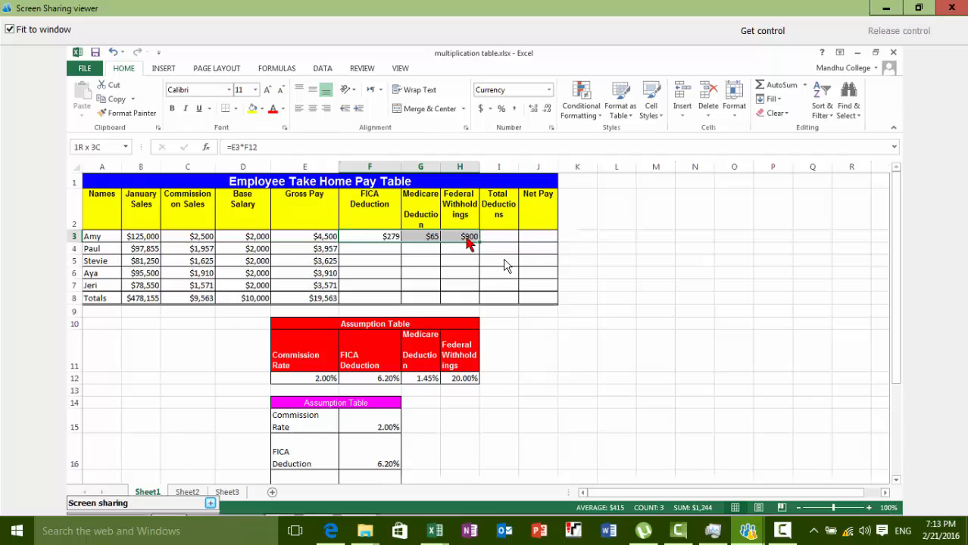
drag(467, 238, 468, 243)
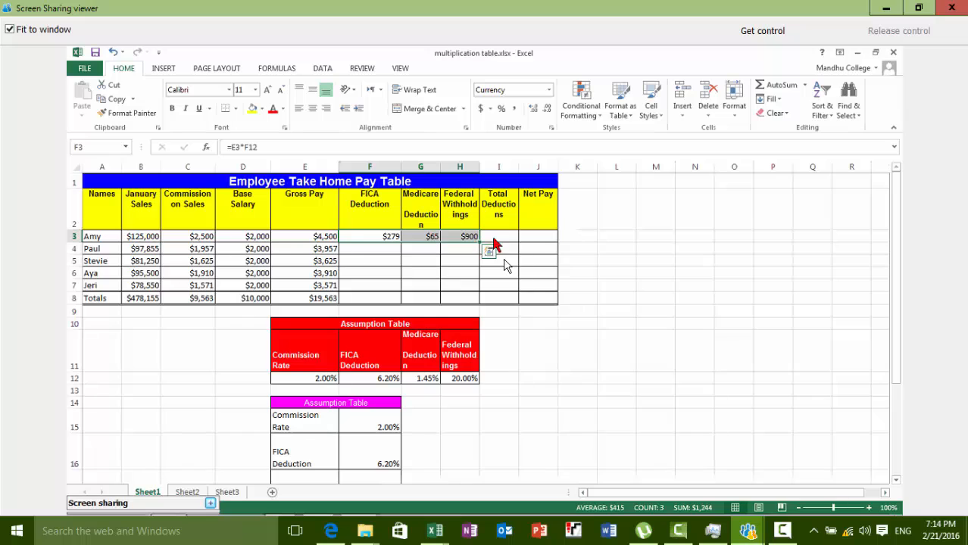
click(498, 237)
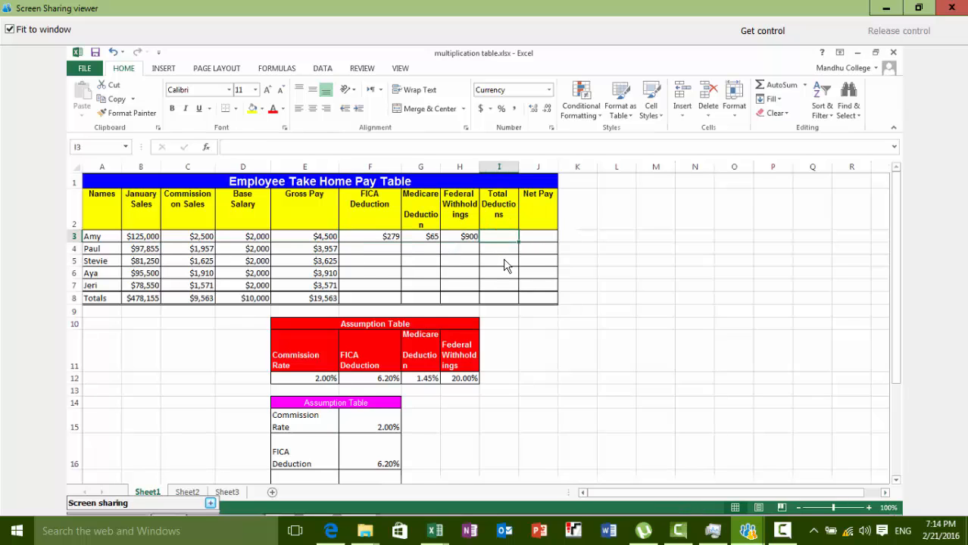
text(=)
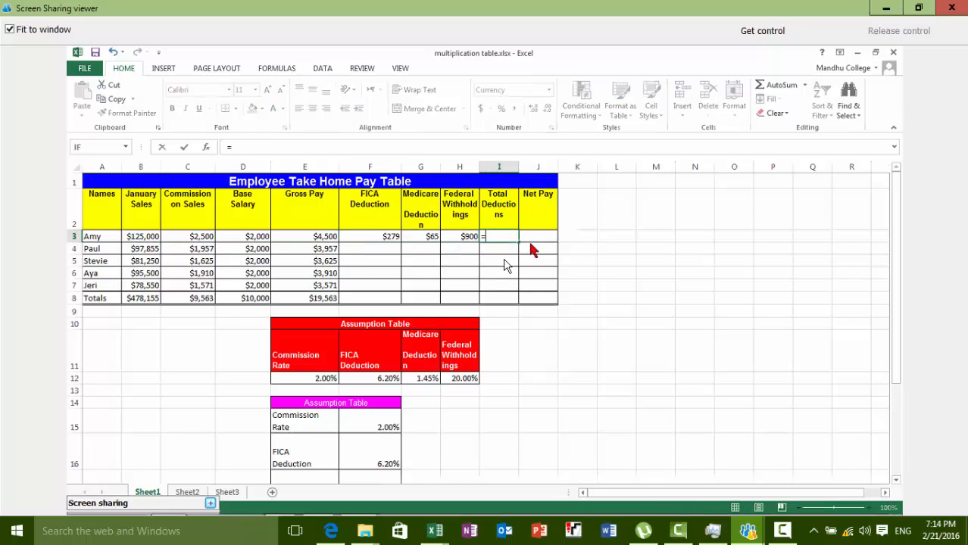
click(391, 239)
text(+)
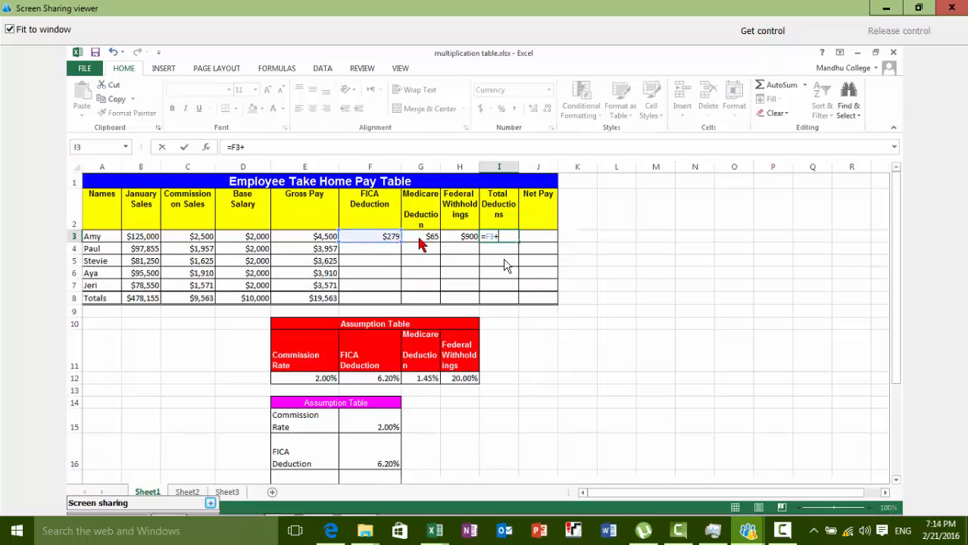
click(421, 239)
text(+)
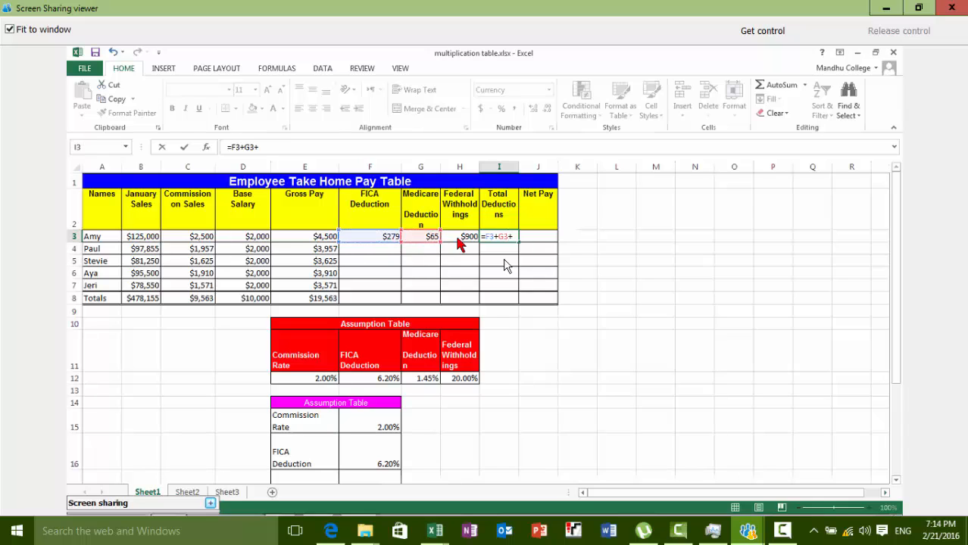
click(458, 240)
key(Return)
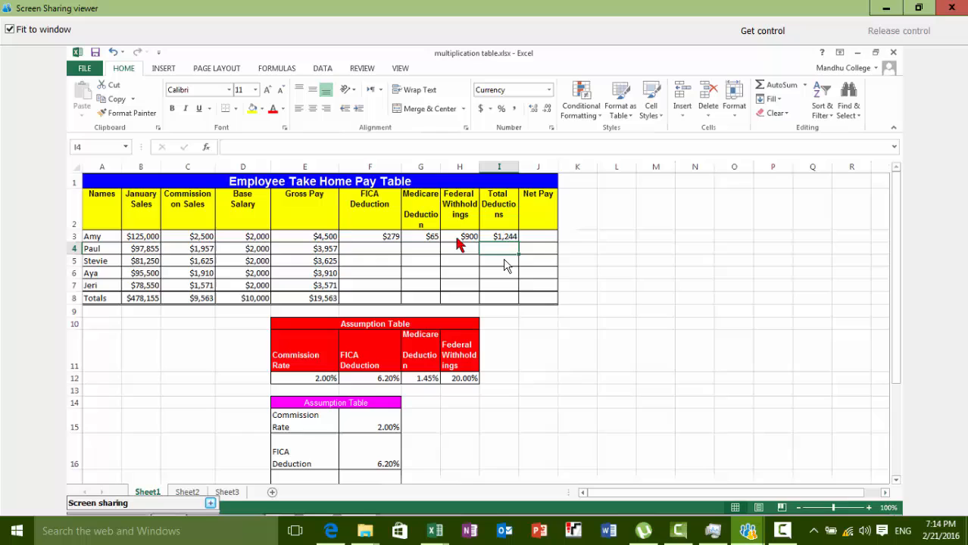
Step: Calculate the first employee's Net Pay in J3 as Gross Pay minus Total Deductions with the formula =E3-I3
click(538, 242)
text(=)
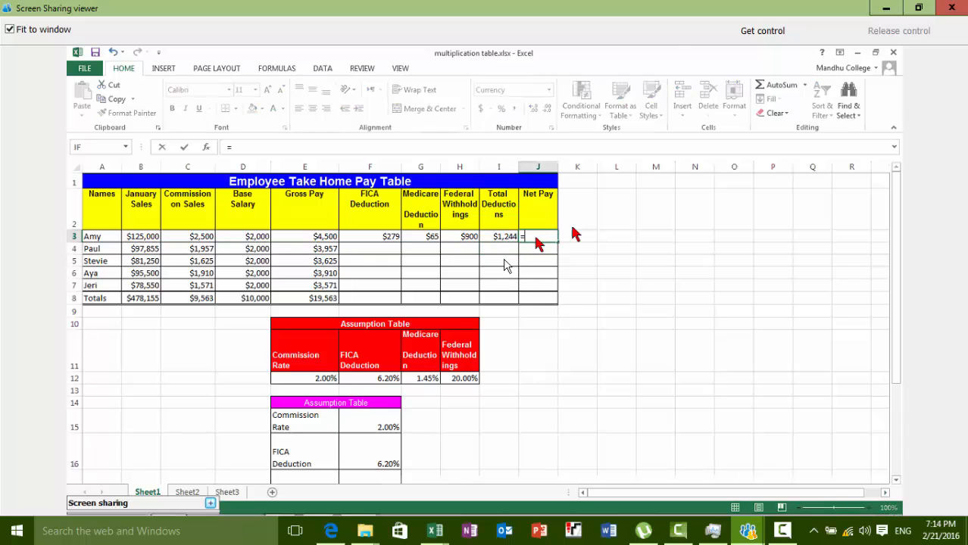
click(324, 241)
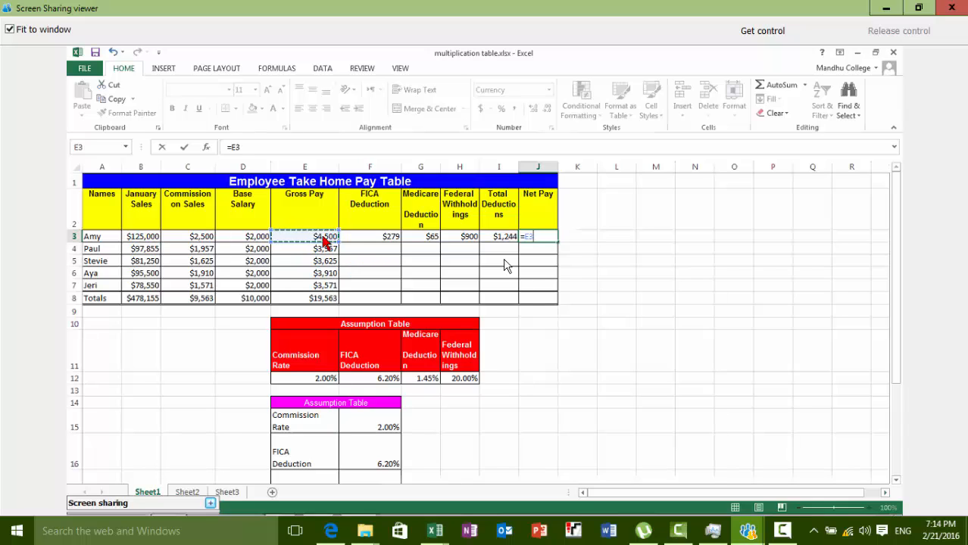
text(-)
click(500, 237)
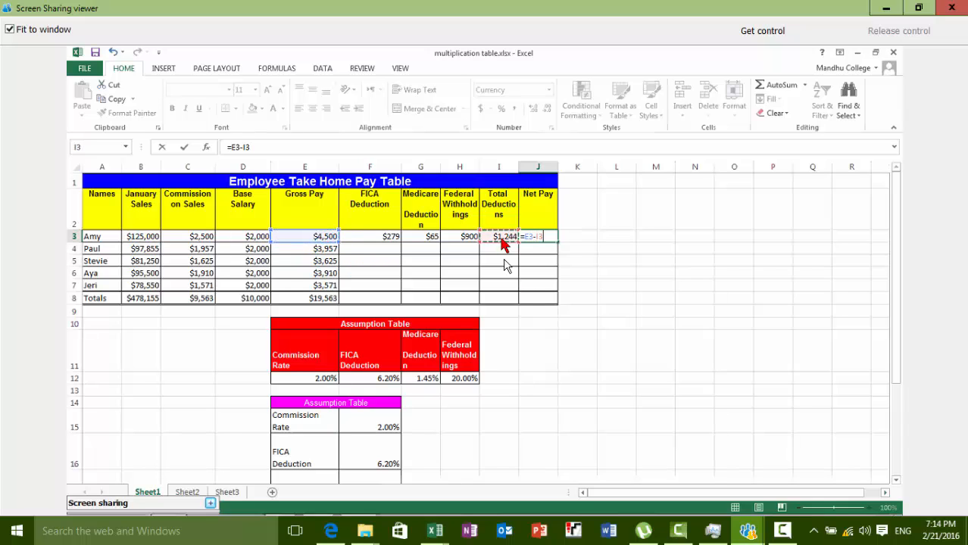
key(Return)
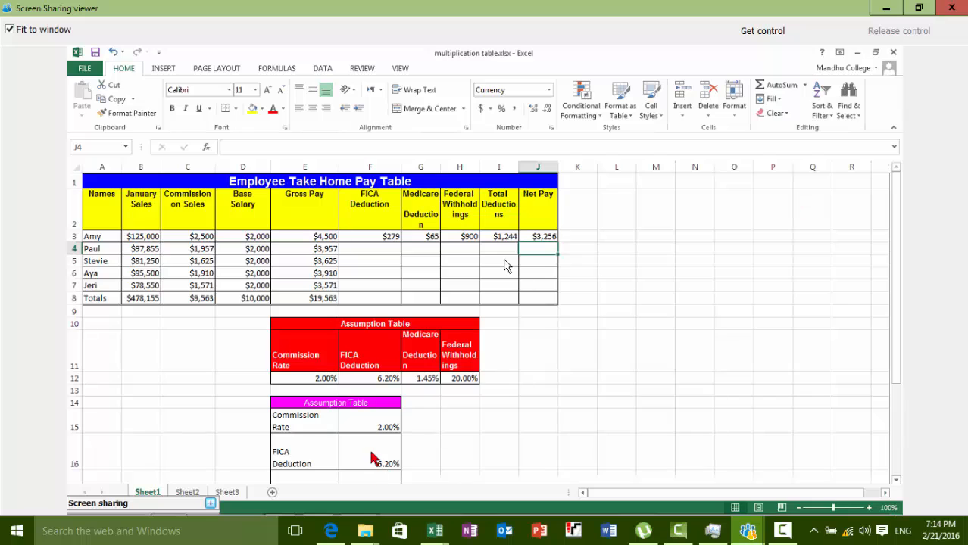
Step: Switch to the TrueConf conference window and its participant list on the shared desktop
scroll(529, 387, down, 2)
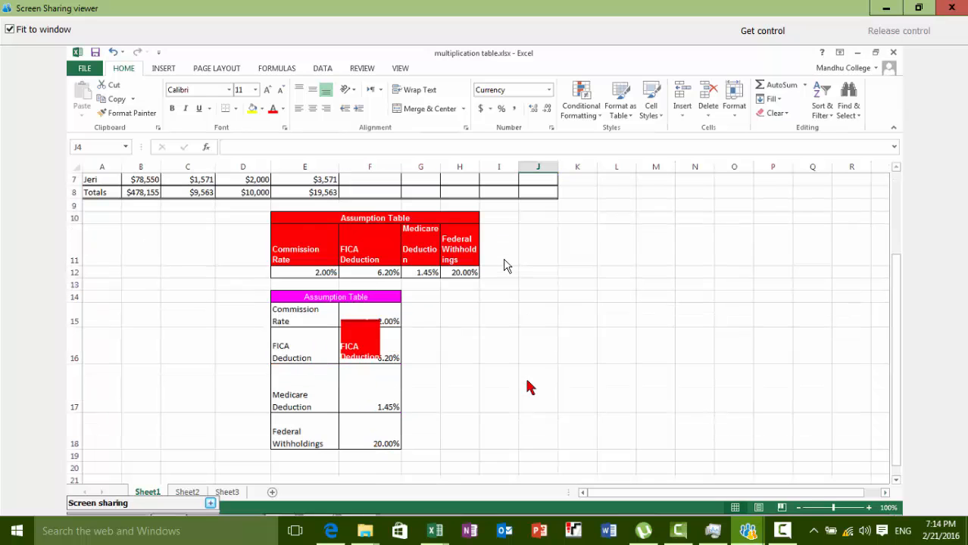
scroll(524, 375, up, 2)
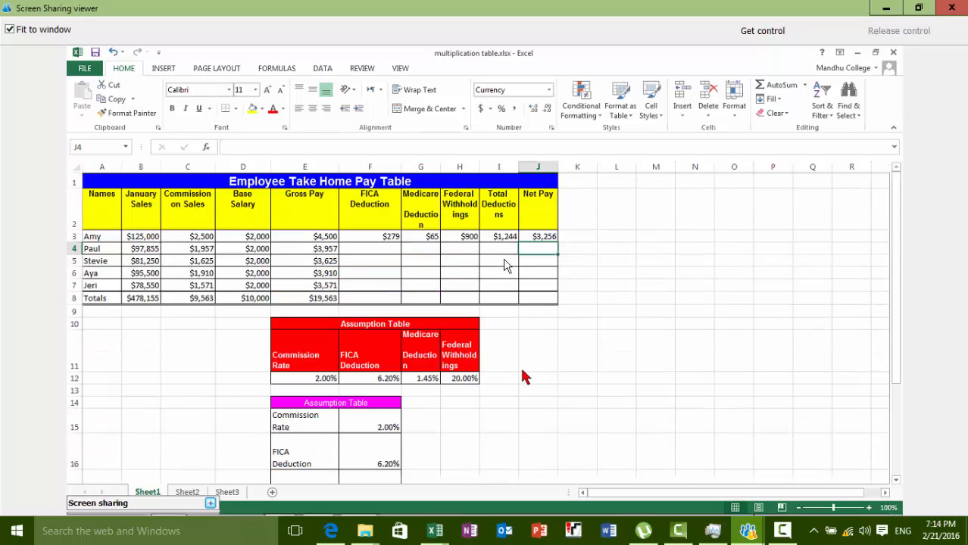
mouse_move(217, 512)
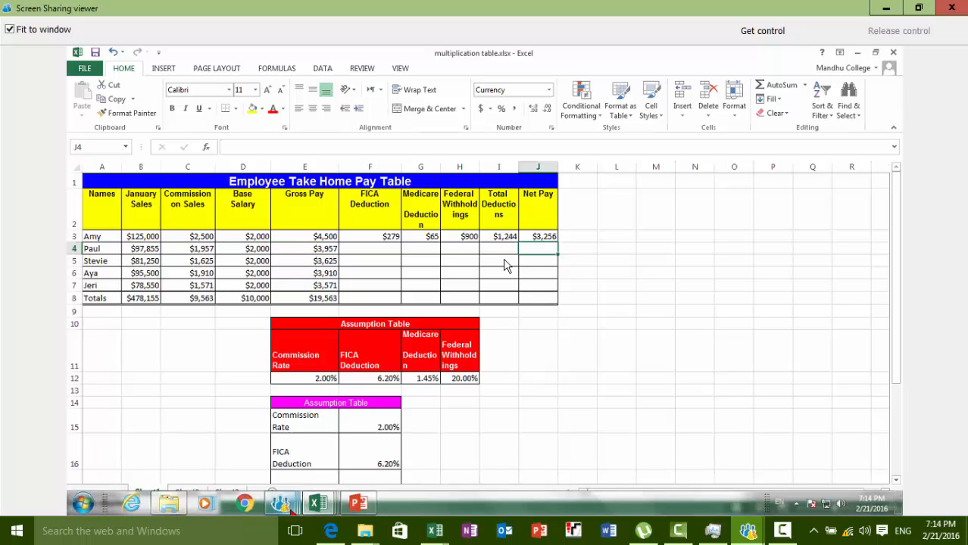
click(283, 505)
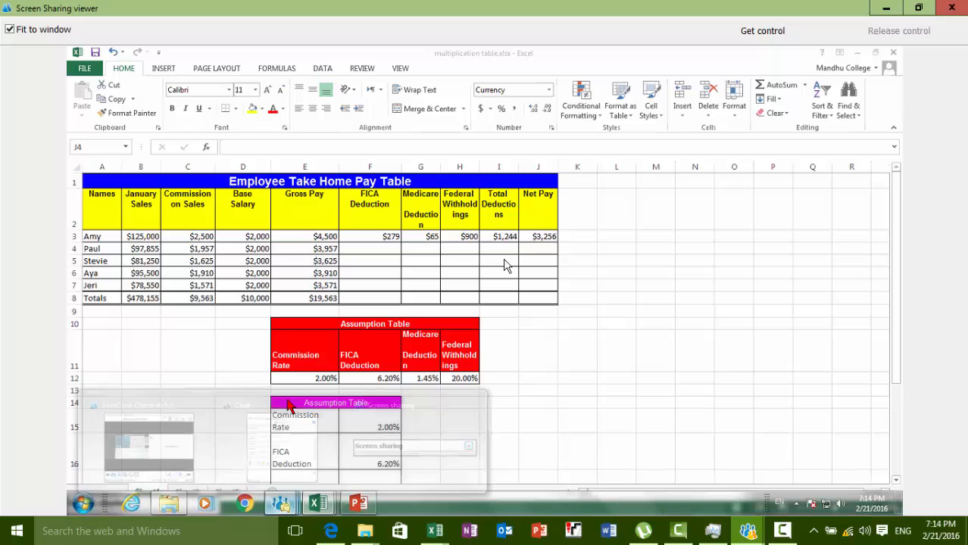
click(289, 406)
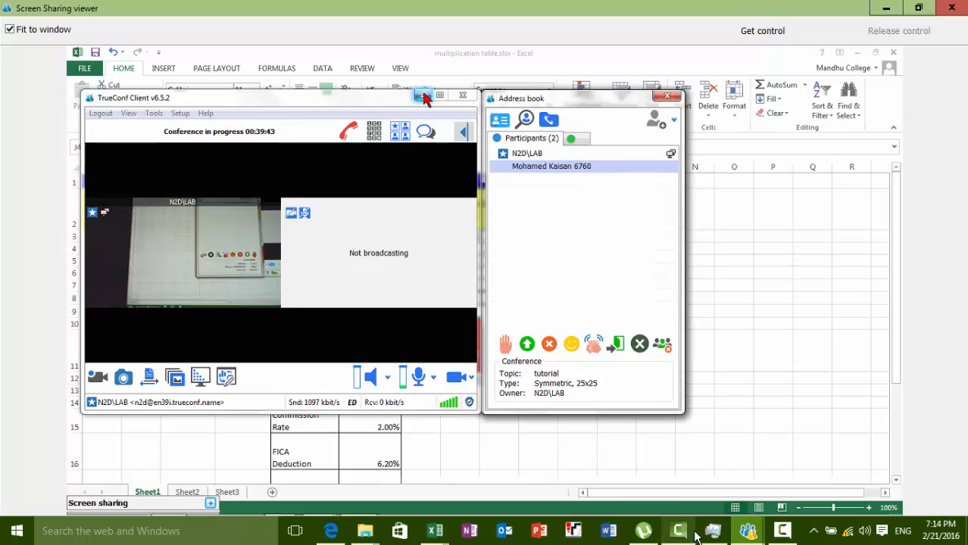
Step: Send the reply "YES" in the Common conversation of the TrueConf chat
mouse_move(747, 531)
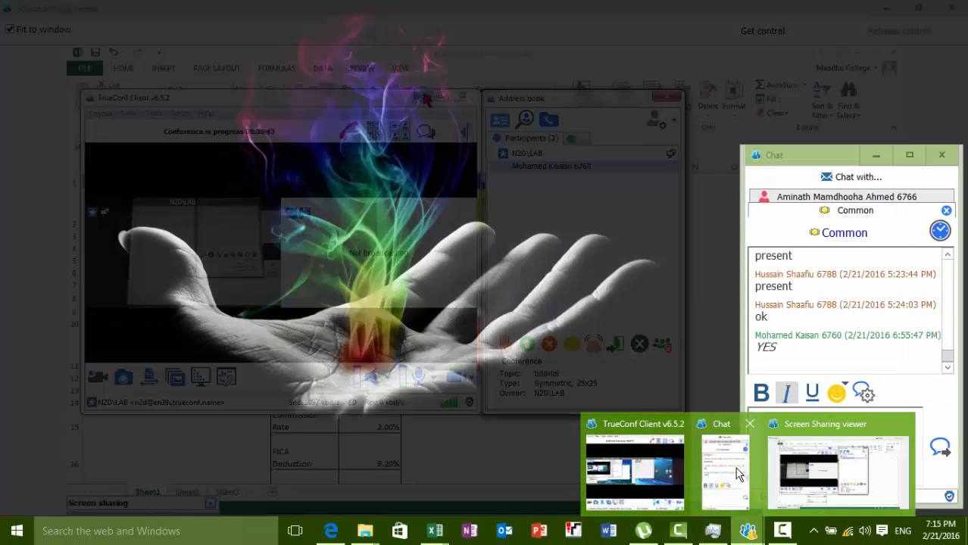
click(725, 469)
text(YES)
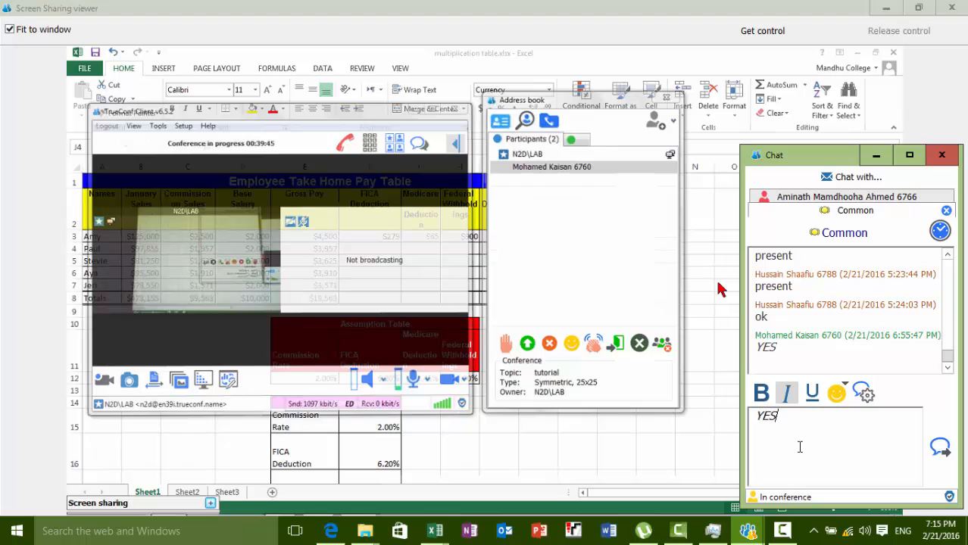
key(Return)
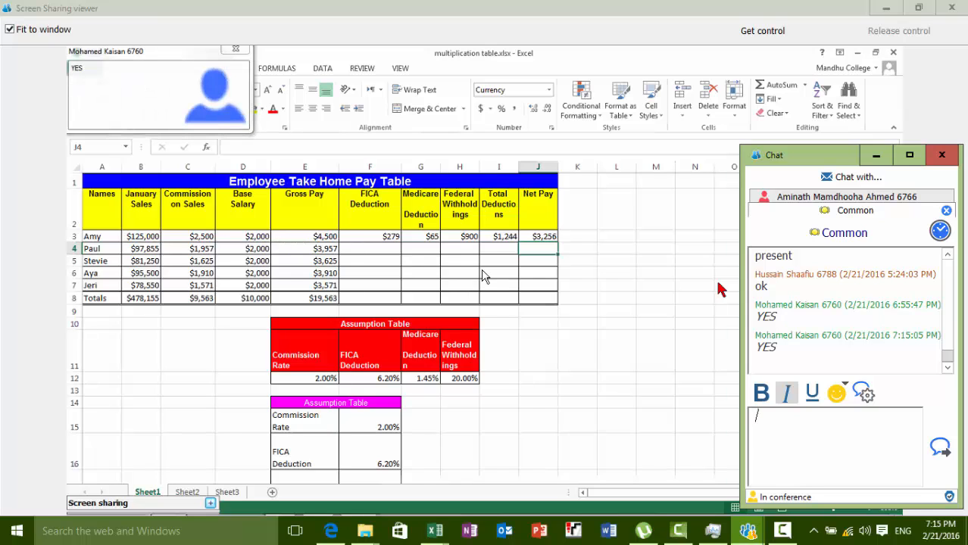
Step: Switch to the local copy of multiplication table.xlsx in Excel
click(738, 533)
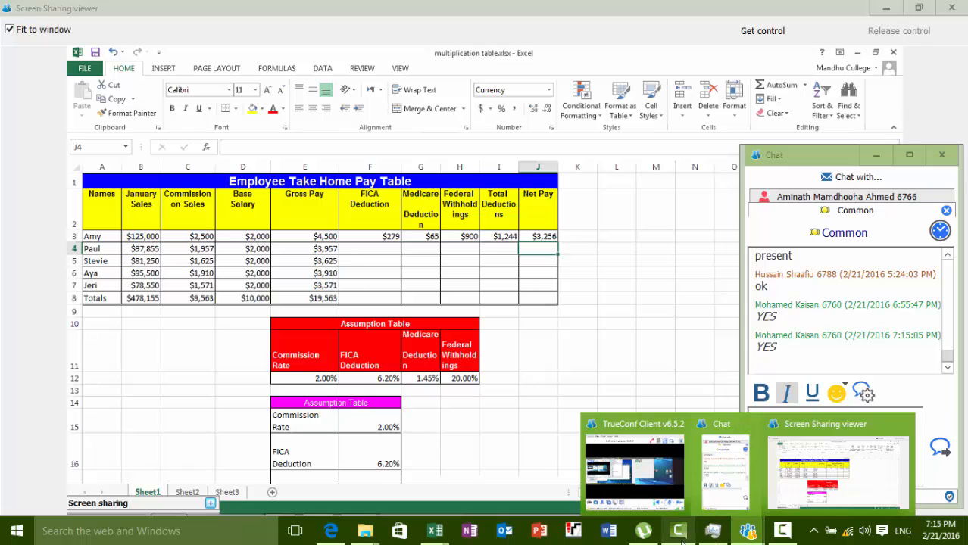
mouse_move(435, 532)
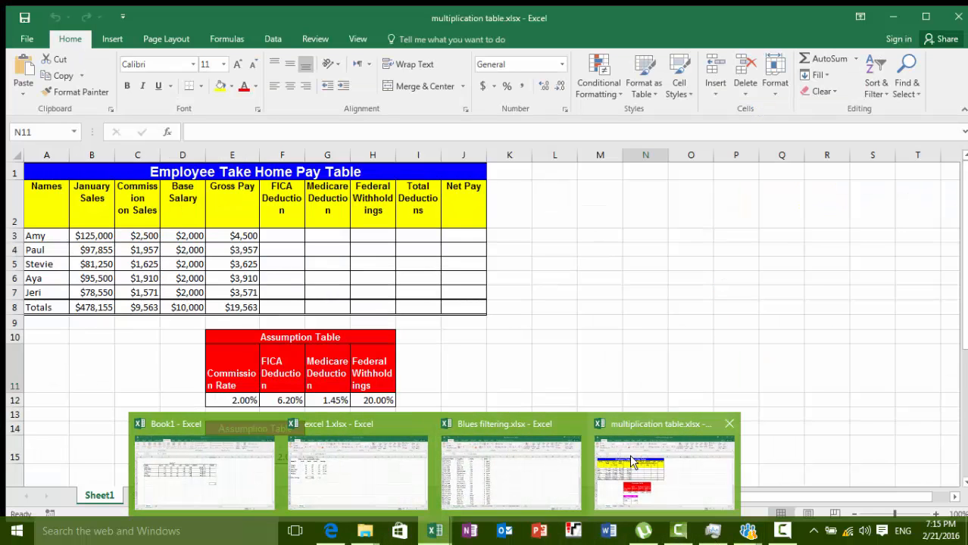
click(631, 457)
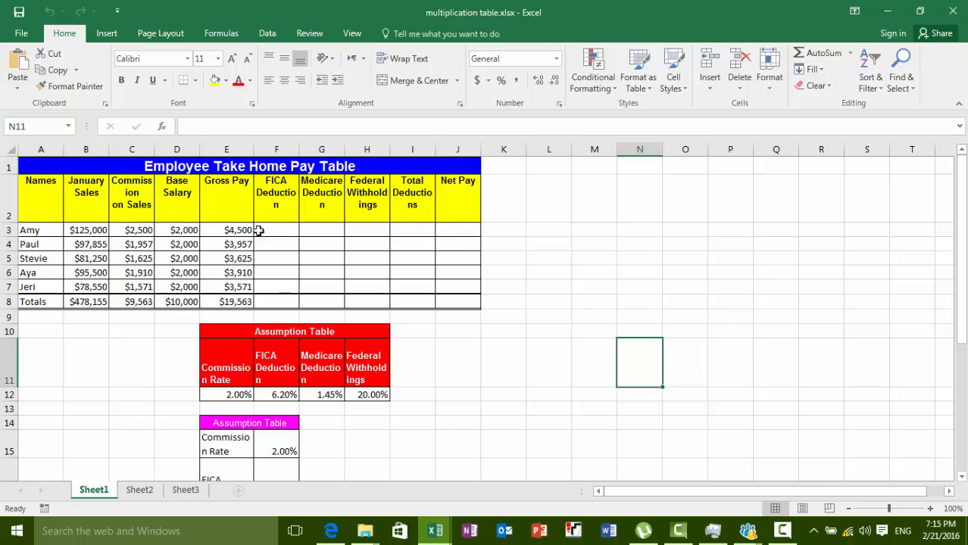
Step: Calculate the first employee's FICA Deduction in F3 of the local workbook with the formula =E3*F12
click(270, 230)
text(=)
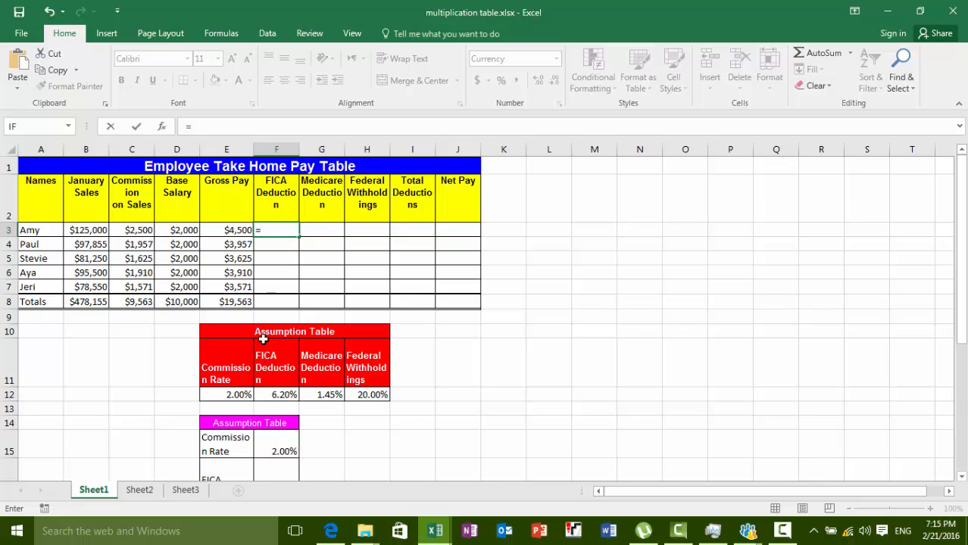
click(240, 231)
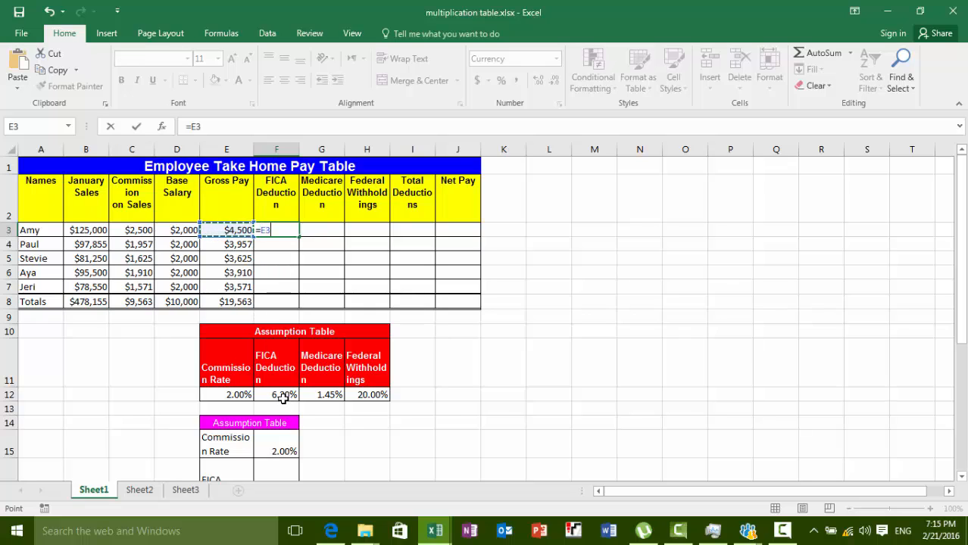
text(*)
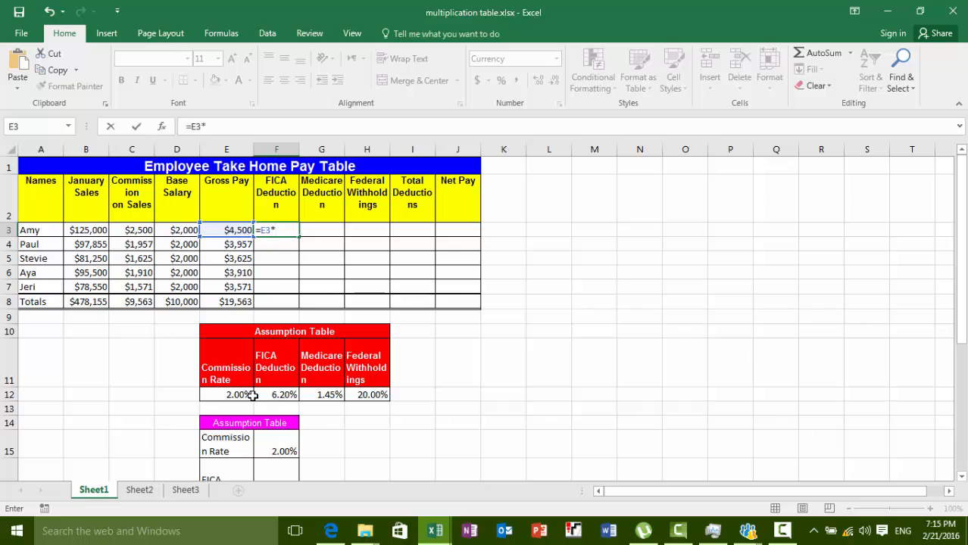
click(270, 395)
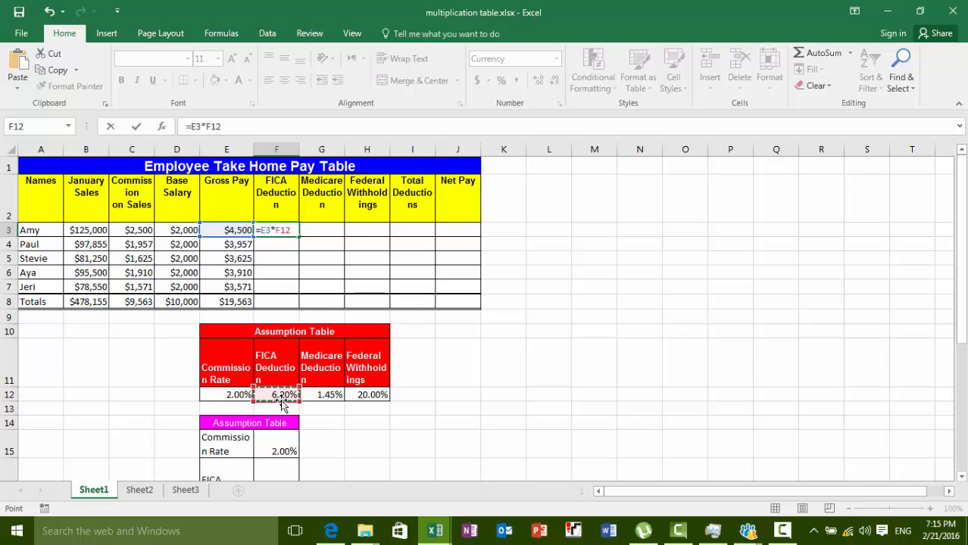
key(Return)
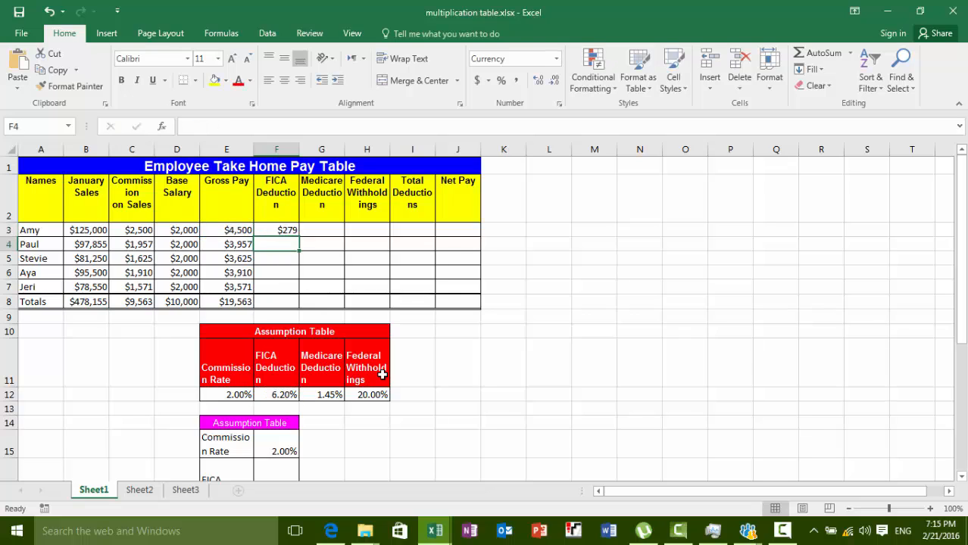
Step: Calculate the first employee's Medicare Deduction in G3 with the formula =E3*G12
click(316, 230)
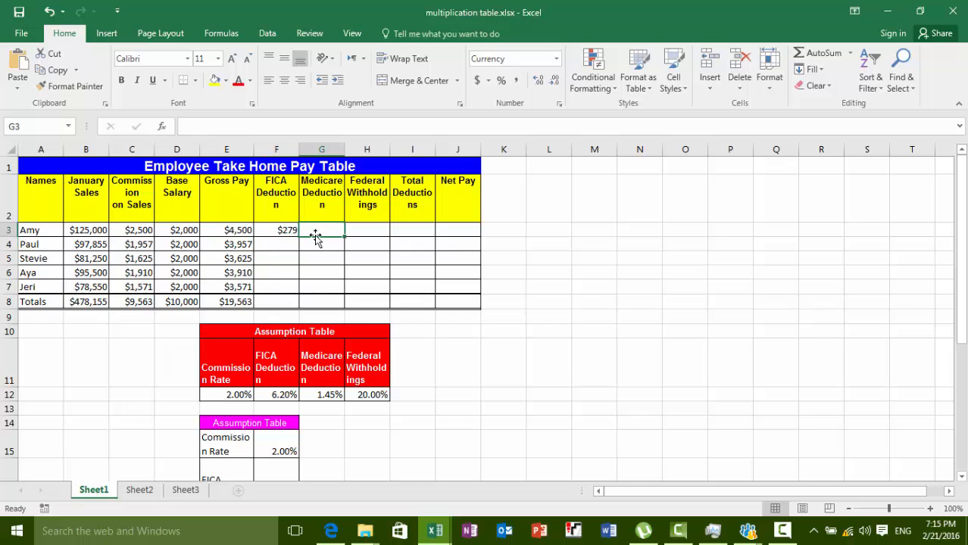
text(=)
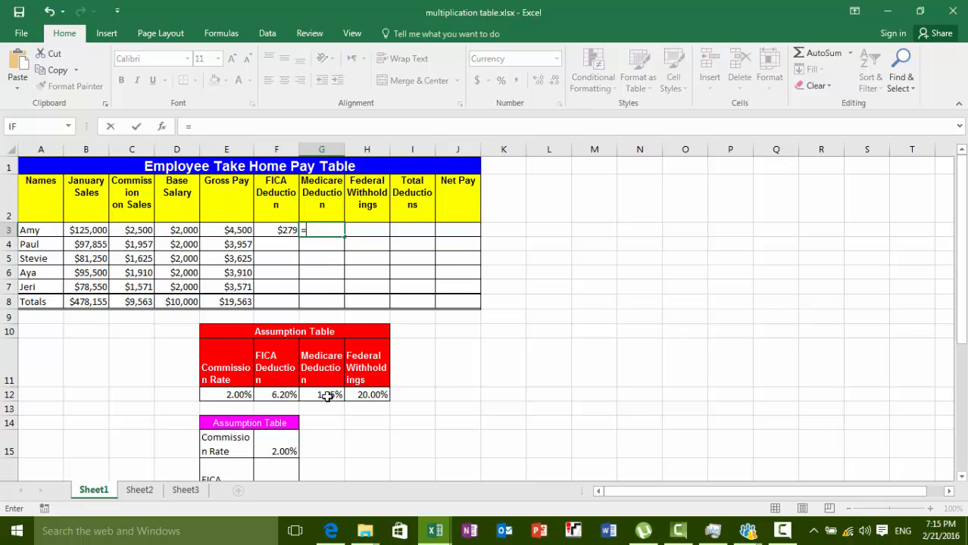
click(242, 230)
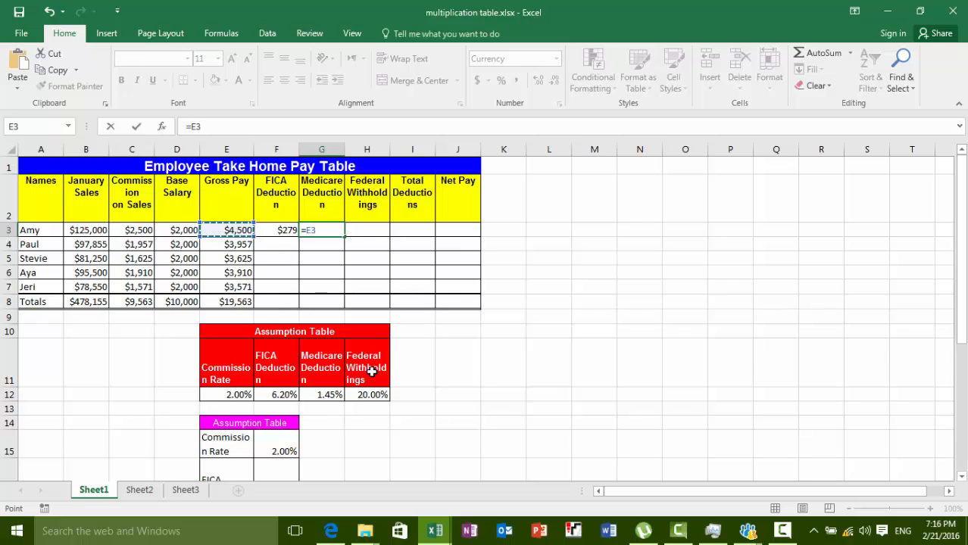
click(333, 395)
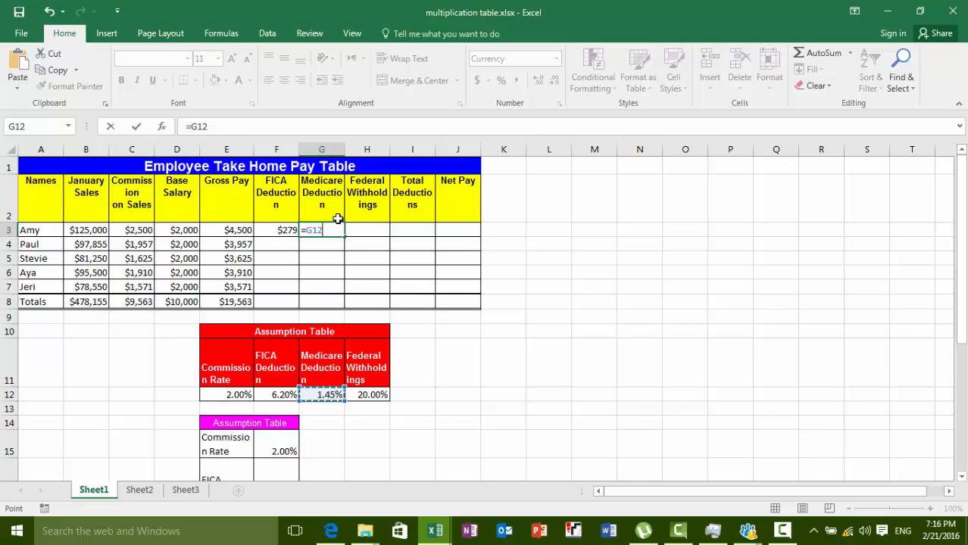
key(BackSpace)
key(BackSpace)
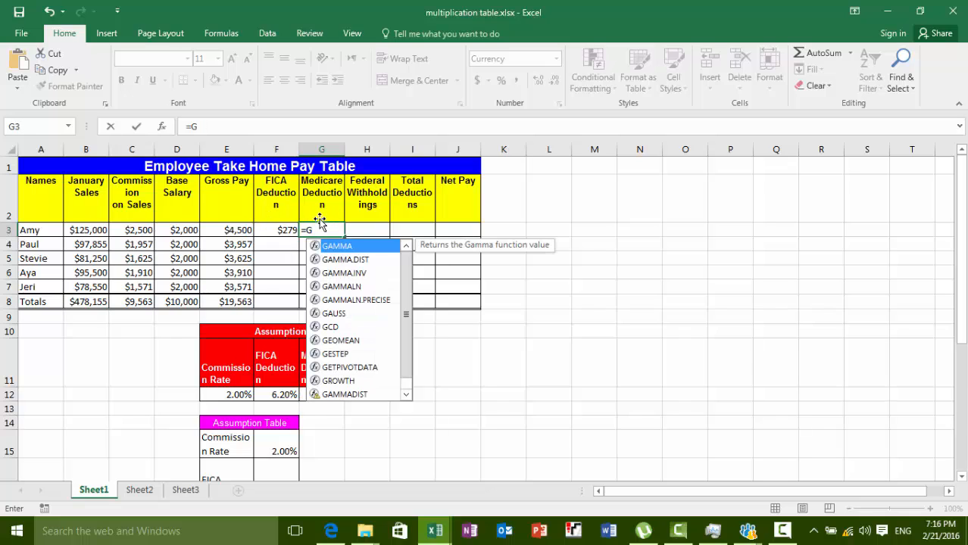
key(BackSpace)
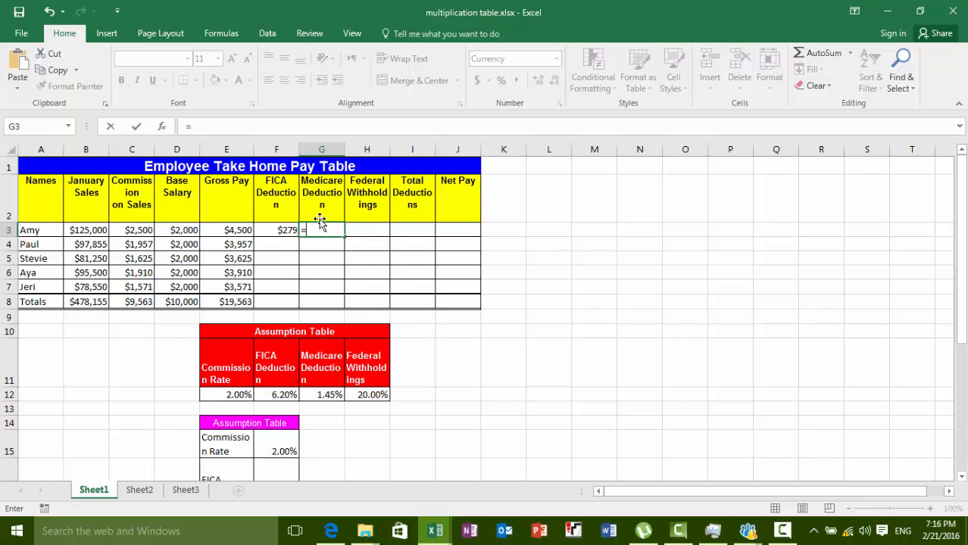
click(242, 231)
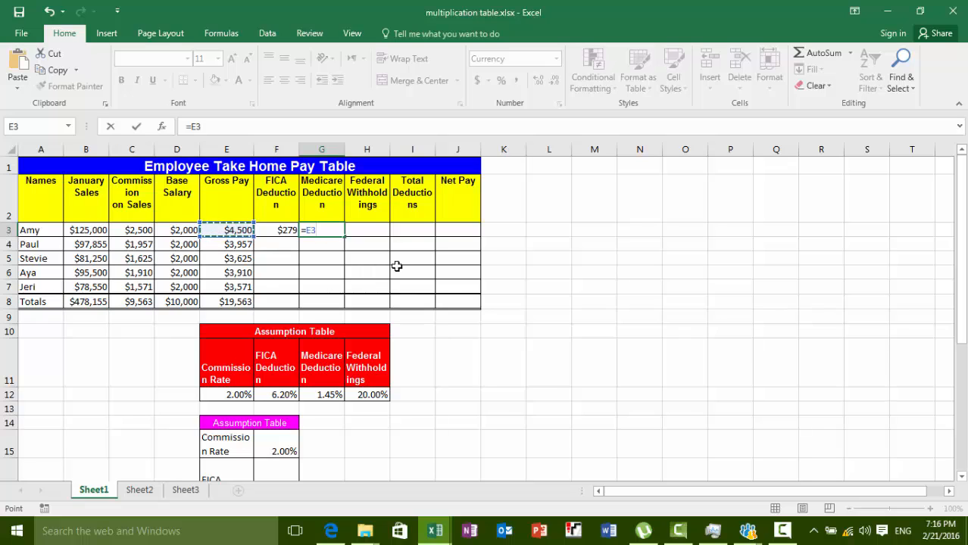
text(*)
click(322, 395)
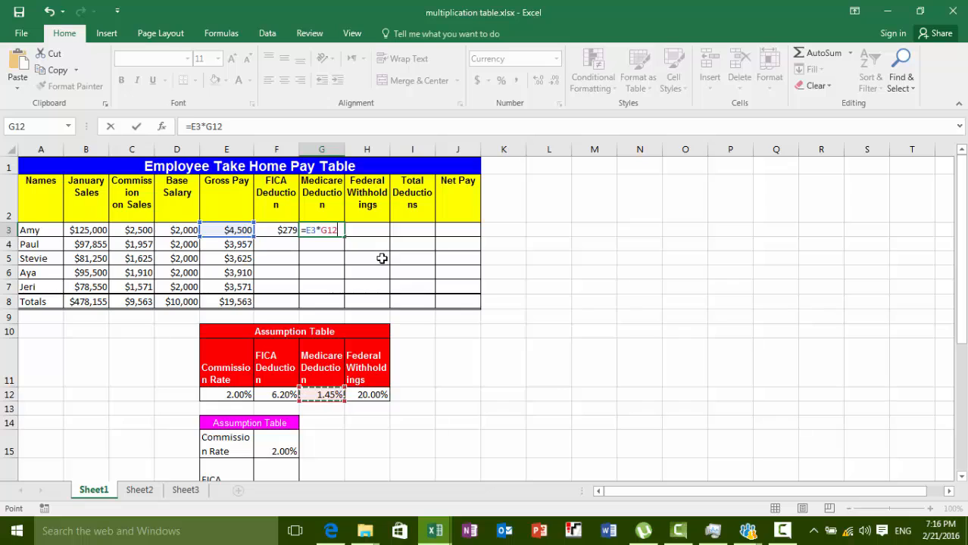
key(Return)
Step: Calculate the first employee's Federal Withholdings in H3 with the formula =E3*H12
click(366, 230)
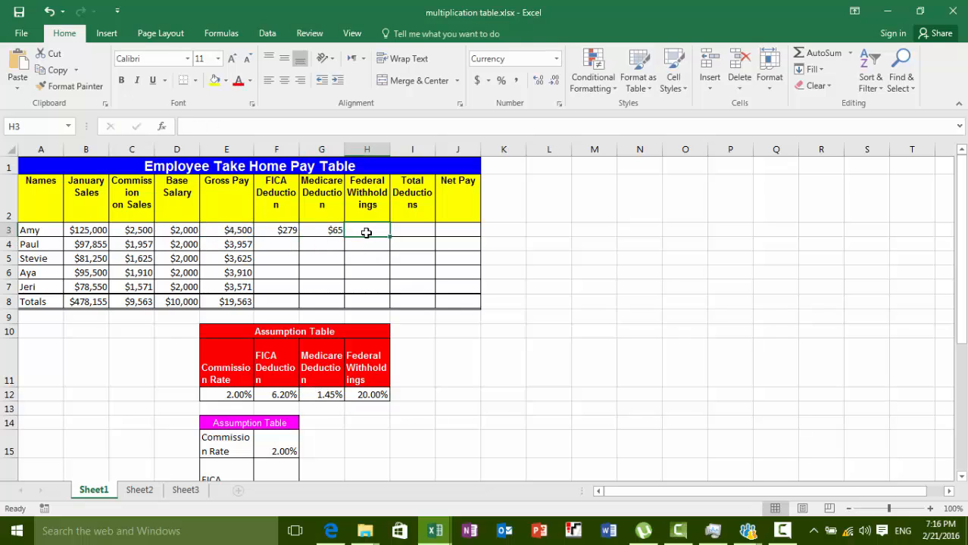
text(=)
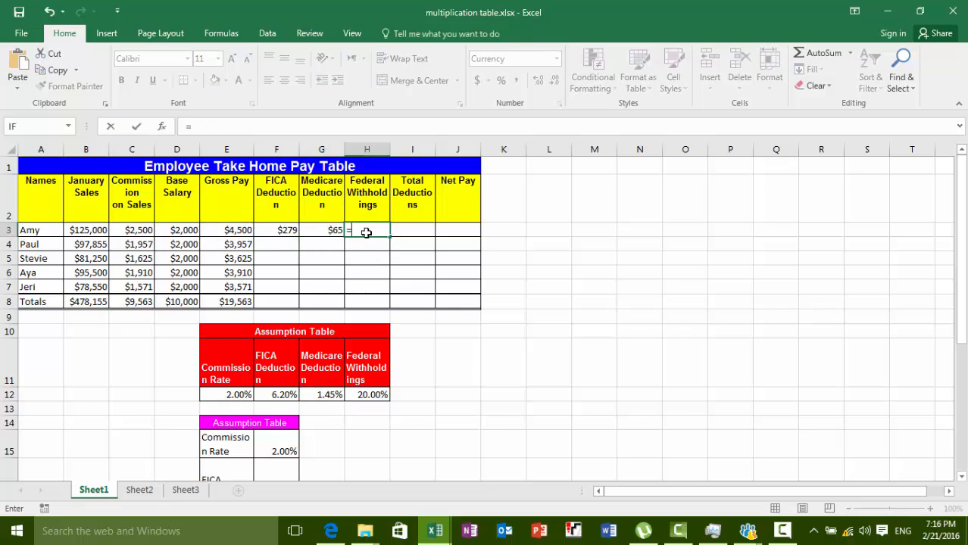
click(239, 231)
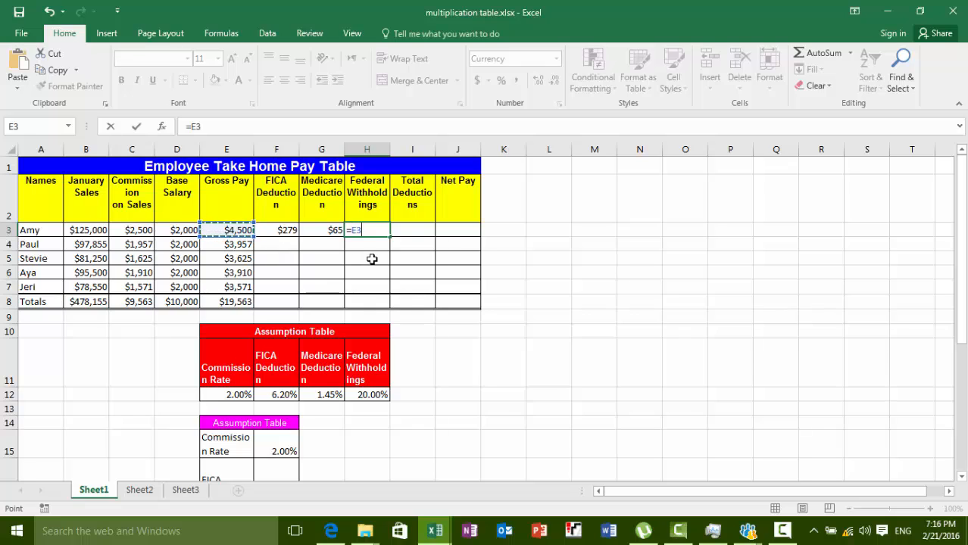
text(*)
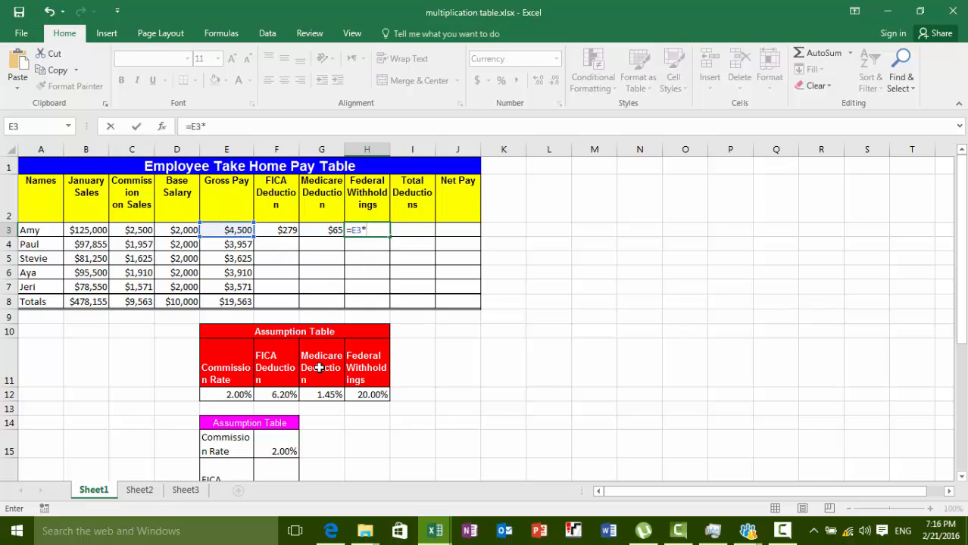
click(365, 395)
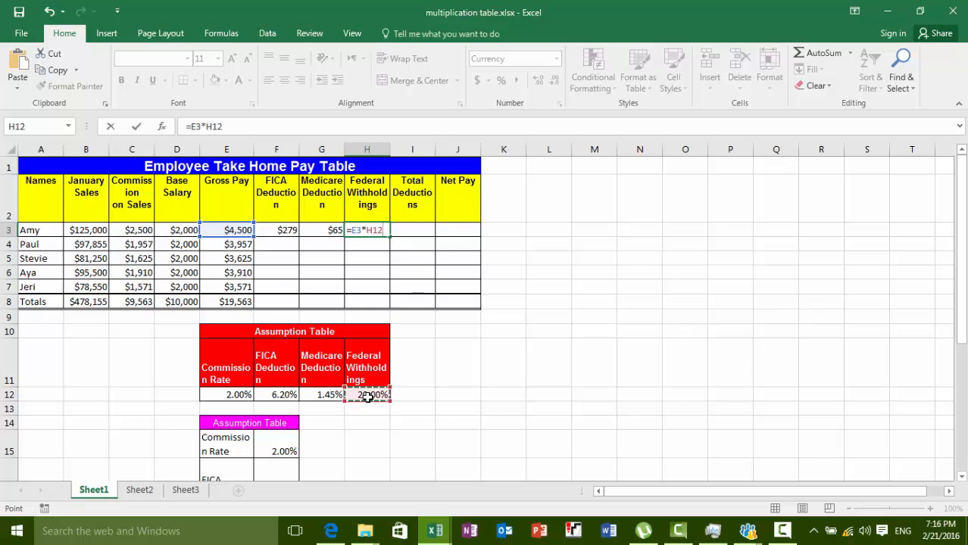
key(Return)
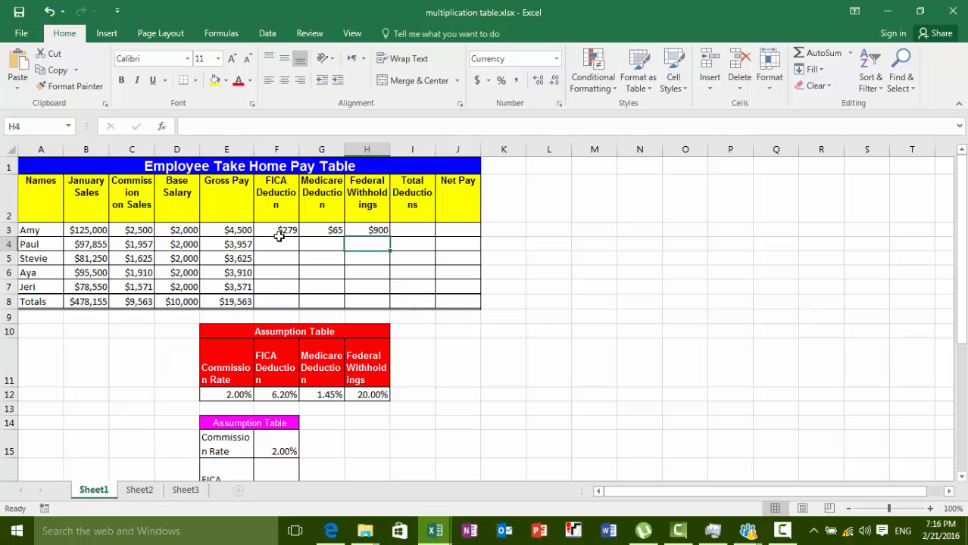
Step: Add up the first employee's three deductions in I3 under Total Deductions with AutoSum over F3:H3
drag(276, 233, 401, 229)
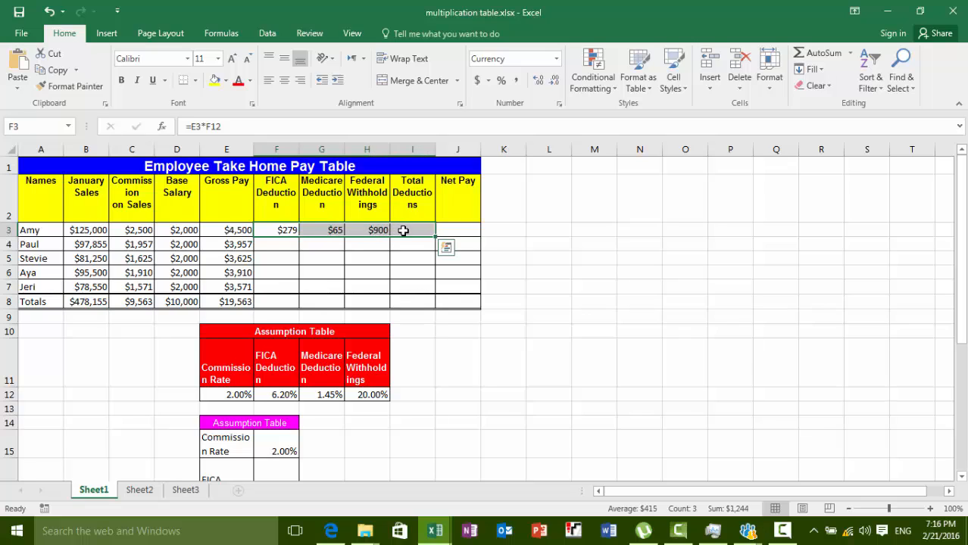
click(822, 53)
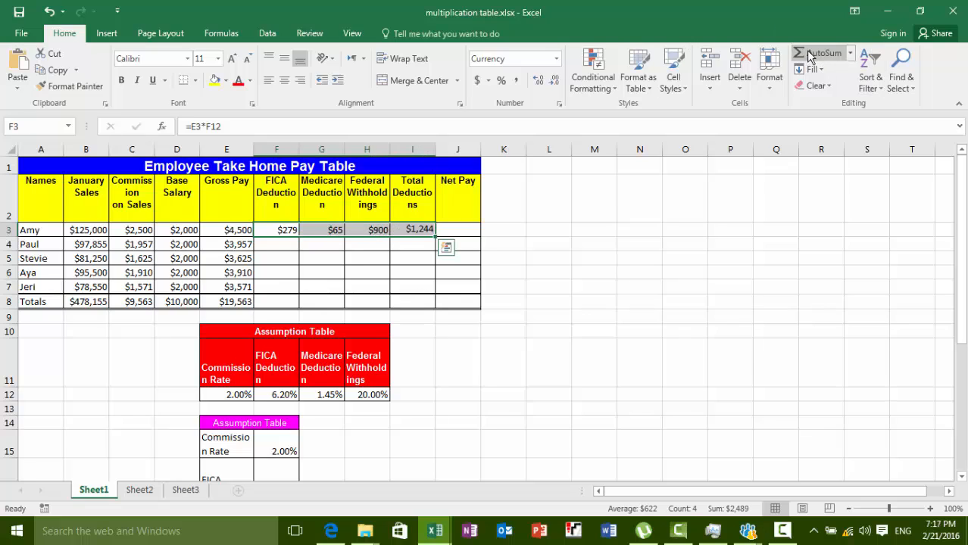
click(544, 235)
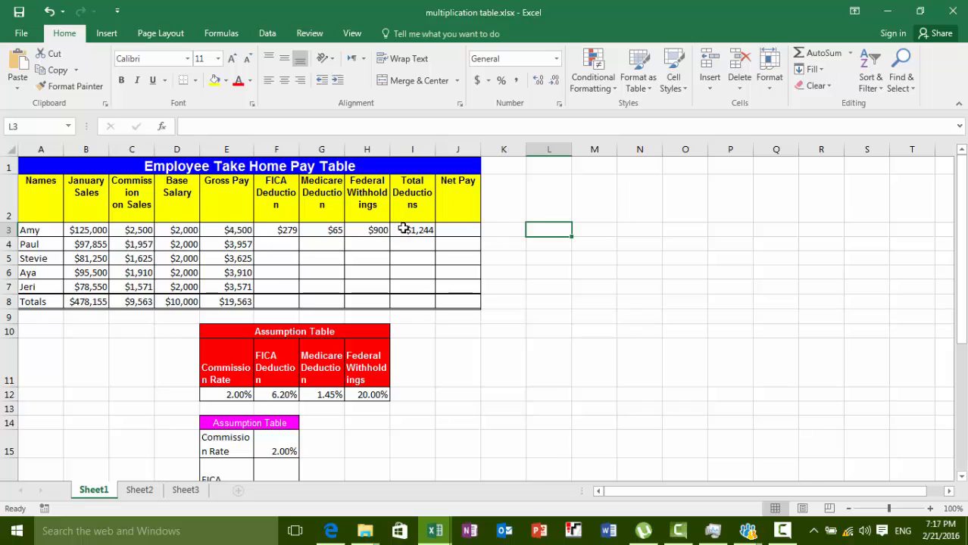
Step: Fill the FICA, Medicare, Federal Withholdings and Total Deductions formulas from row 3 down through row 7
click(291, 232)
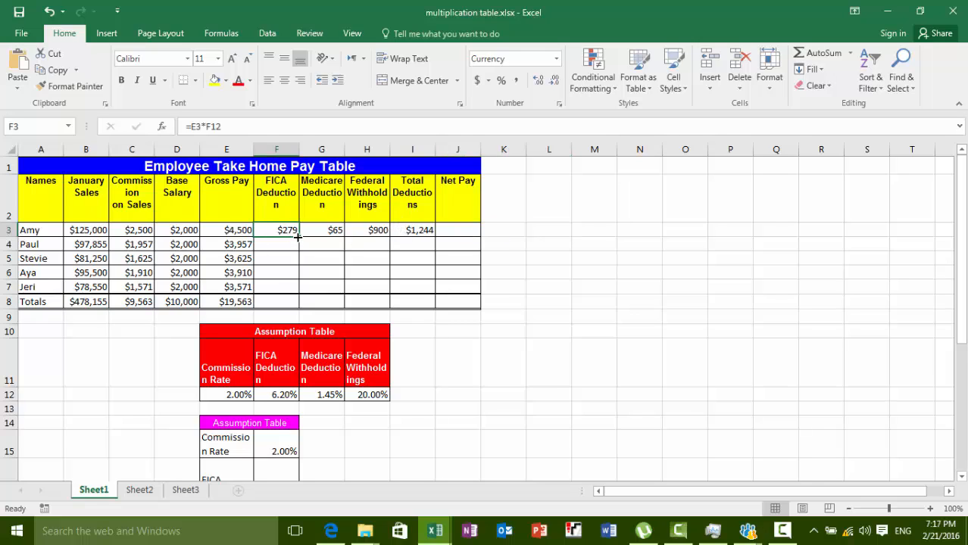
drag(298, 237, 292, 288)
click(334, 231)
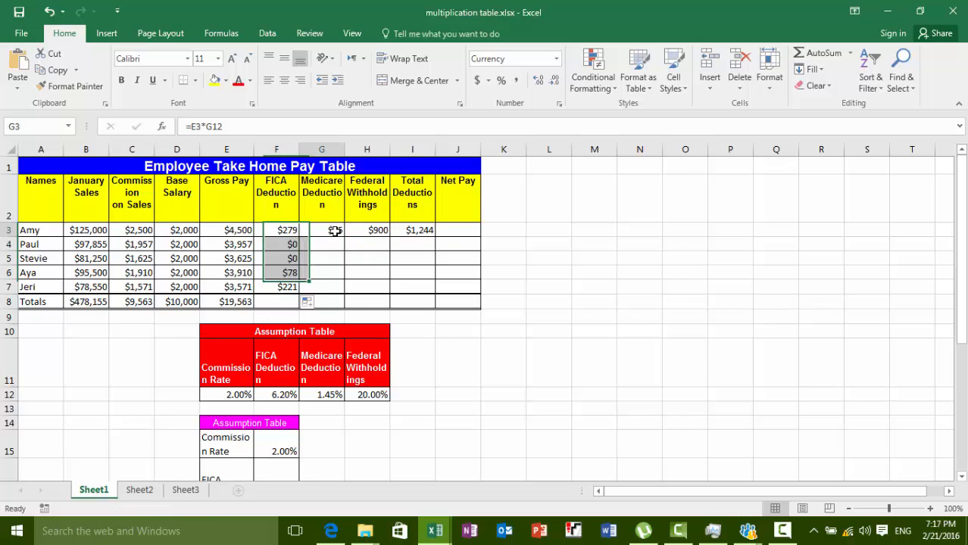
drag(345, 237, 338, 287)
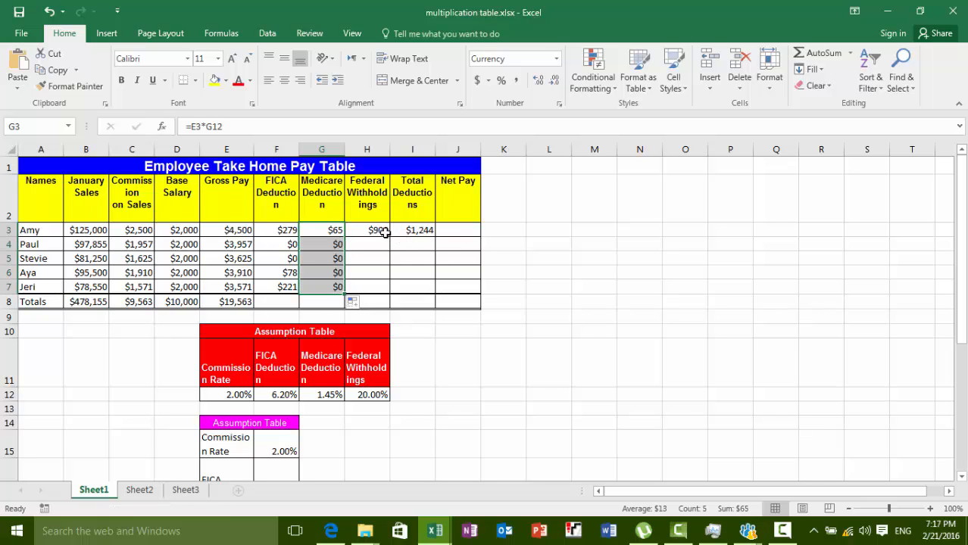
click(383, 232)
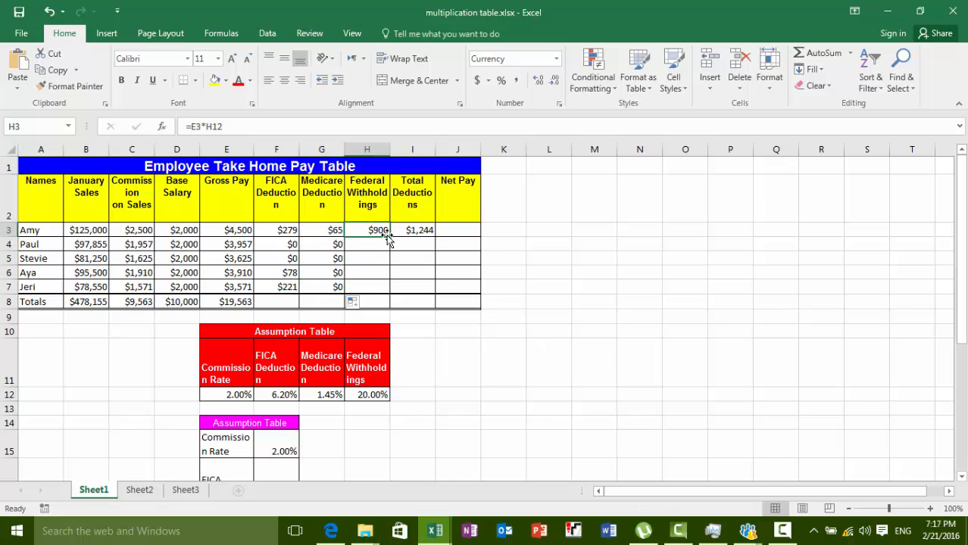
drag(388, 235, 386, 290)
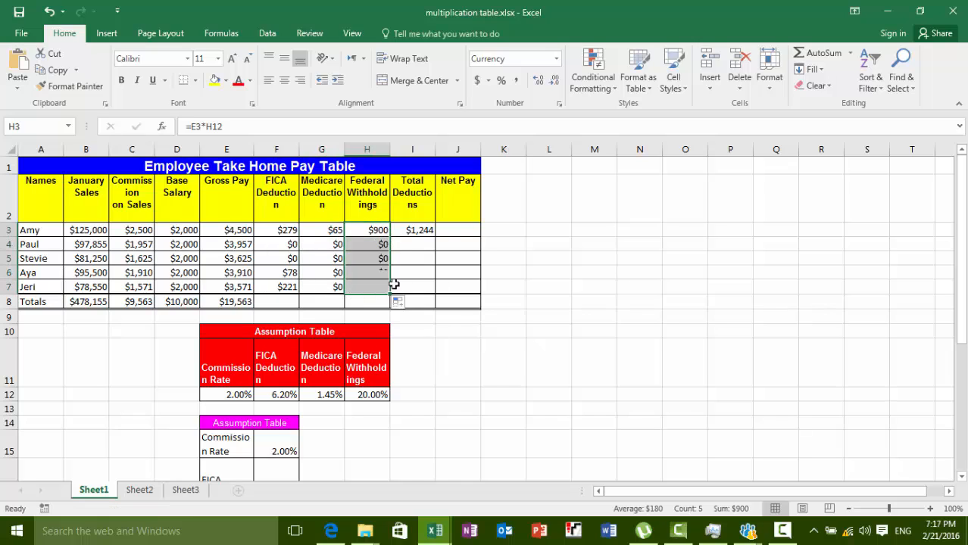
click(429, 230)
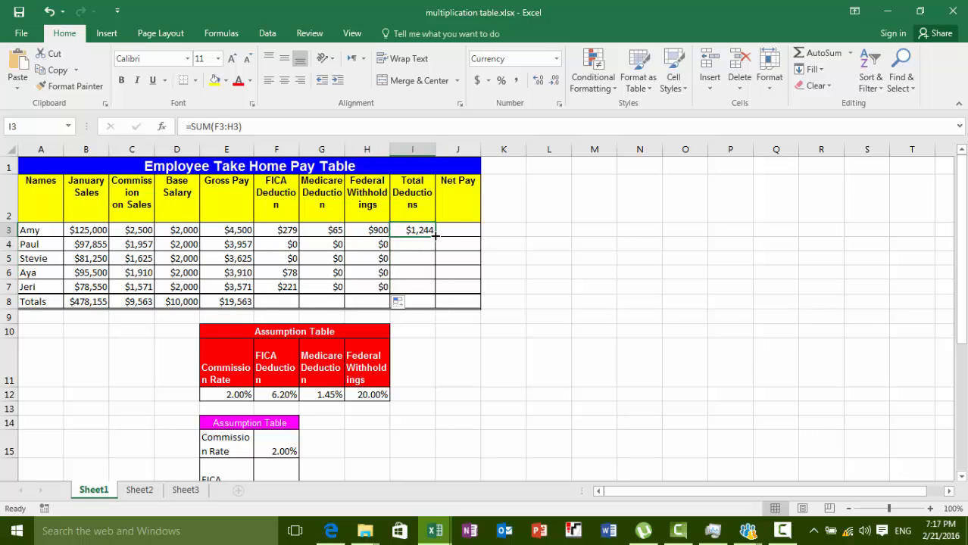
drag(436, 236, 437, 292)
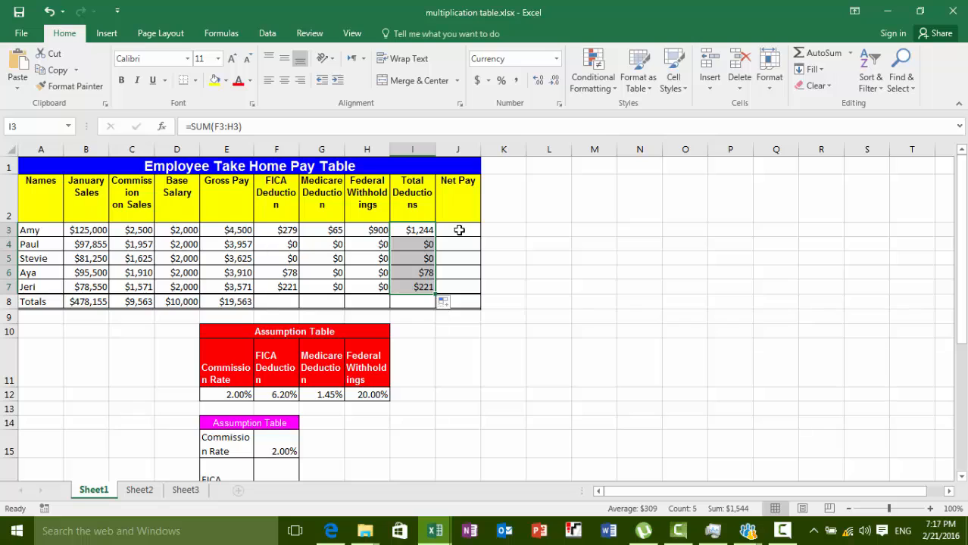
Step: Calculate Net Pay in J3 with the formula =E3-I3 and fill it down through J7
click(458, 229)
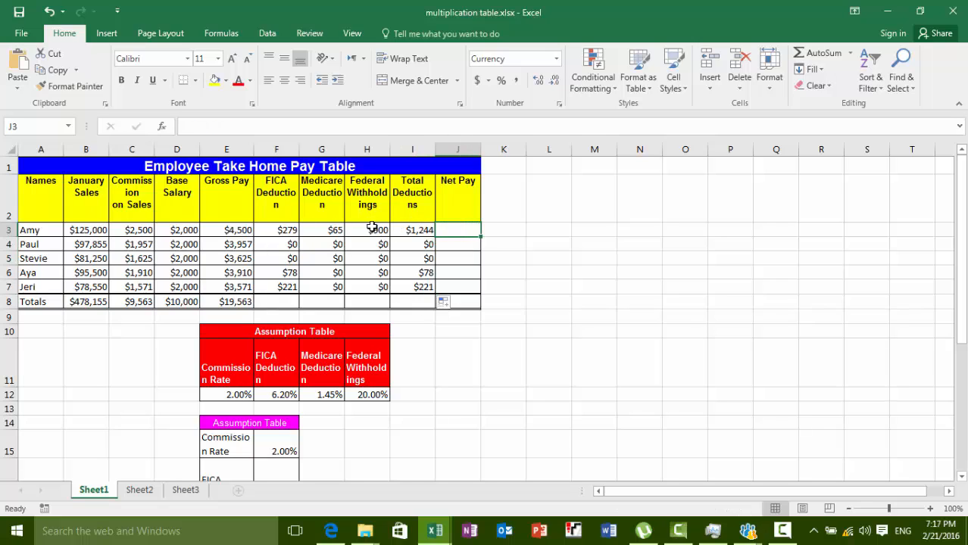
text(=)
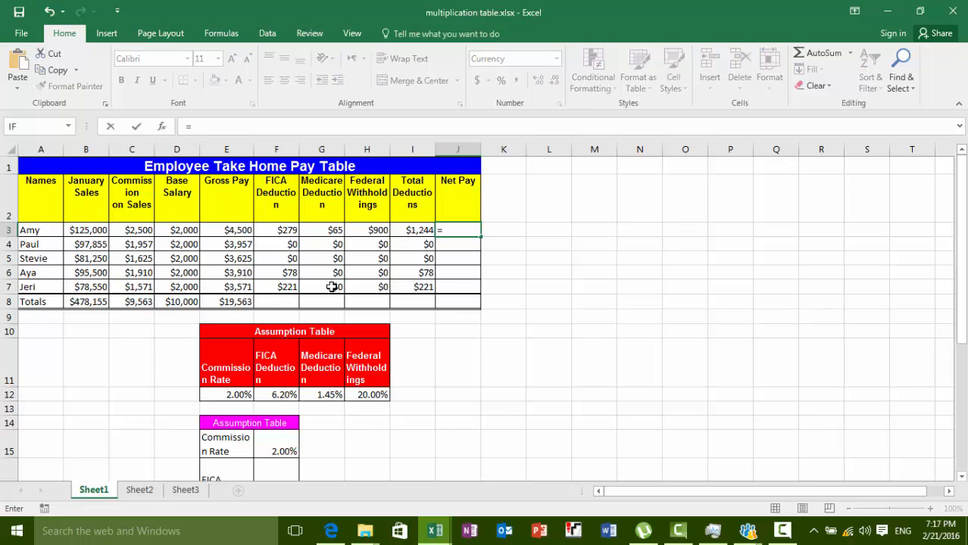
click(237, 229)
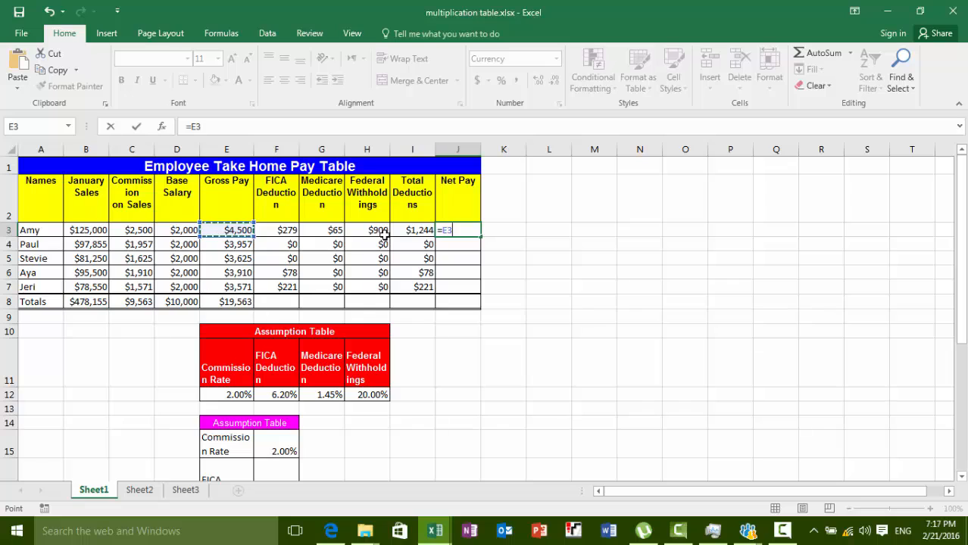
text(-)
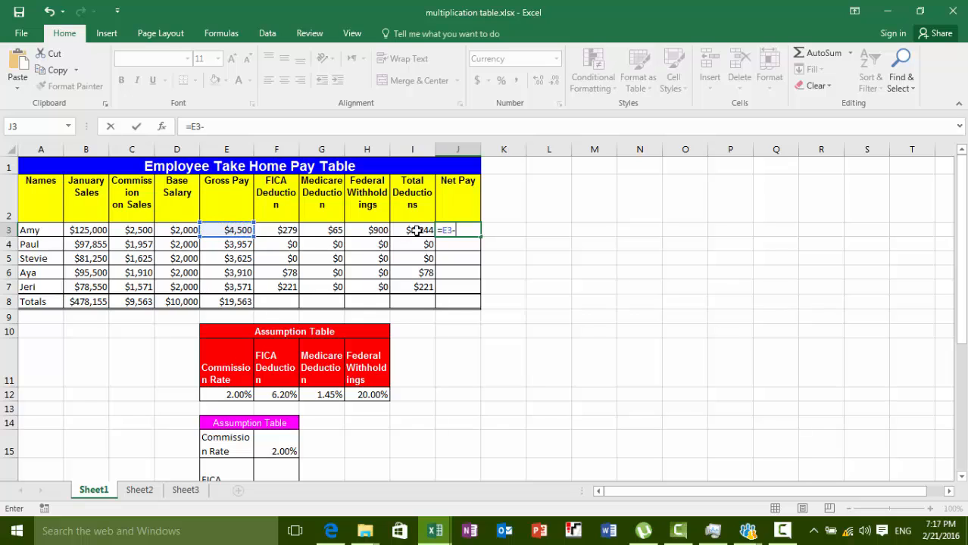
click(416, 231)
key(Return)
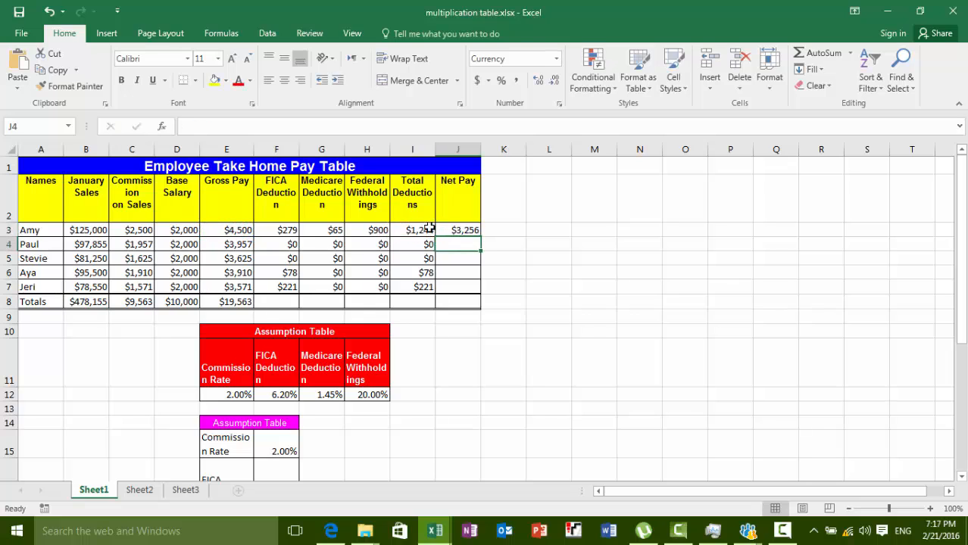
click(474, 231)
drag(479, 236, 480, 293)
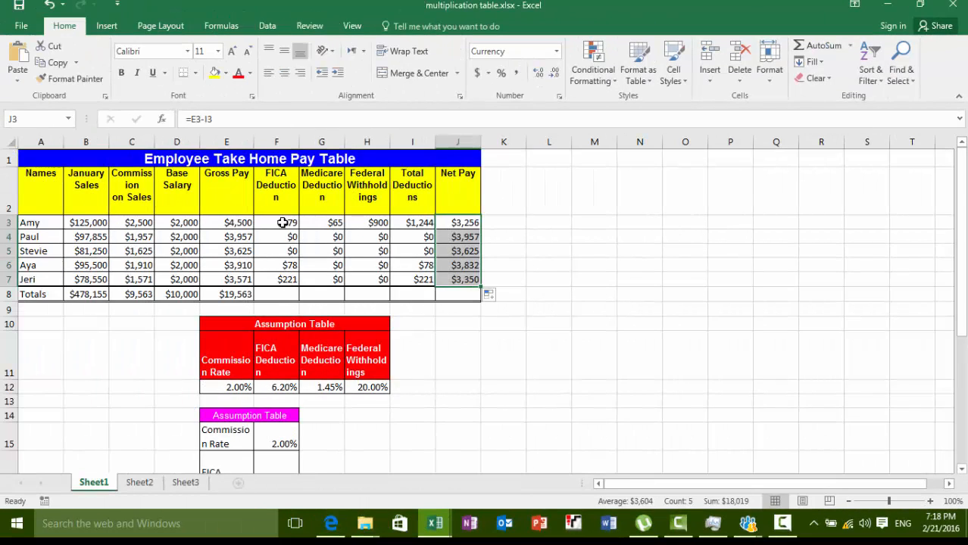
Step: Total the FICA, Medicare, Federal Withholdings, Total Deductions and Net Pay columns in row 8 with AutoSum over rows 3 to 7
drag(282, 222, 281, 296)
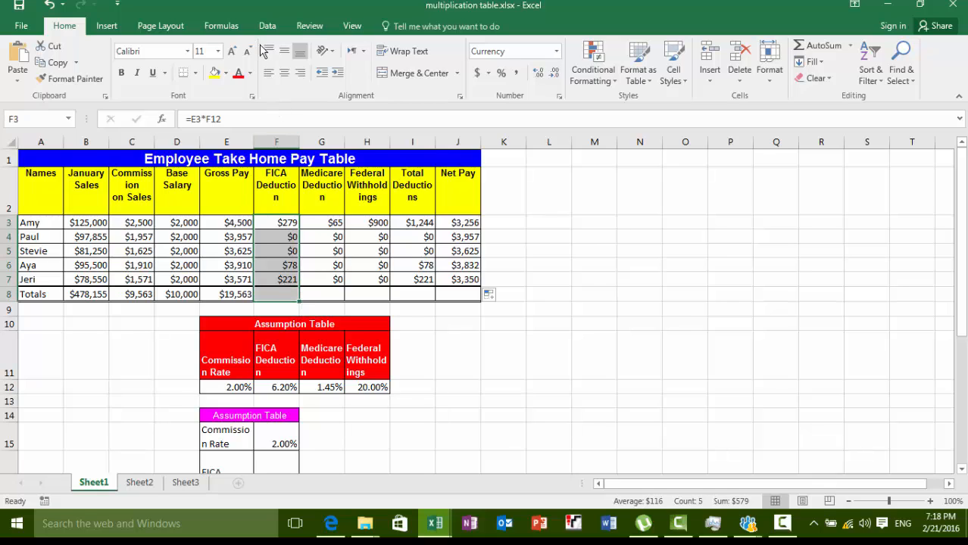
click(810, 47)
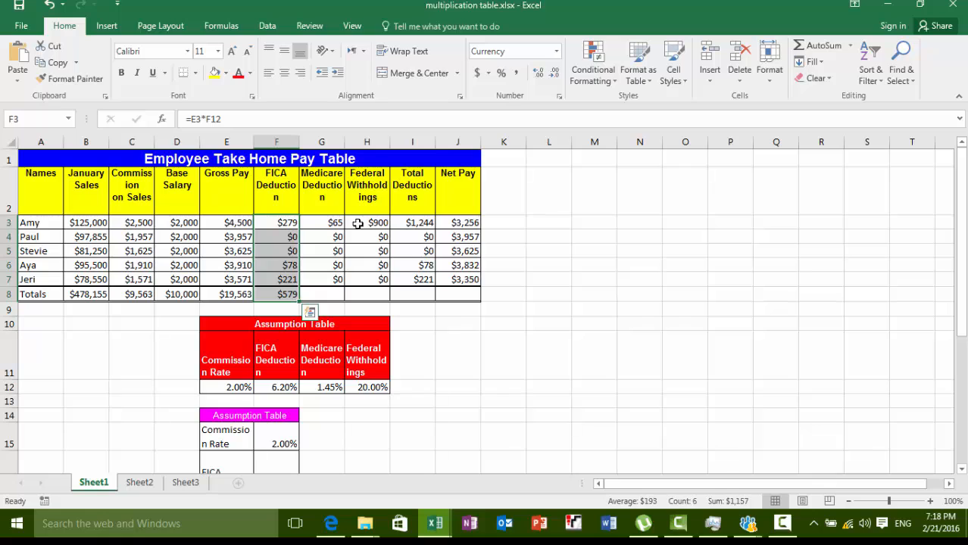
drag(333, 223, 327, 289)
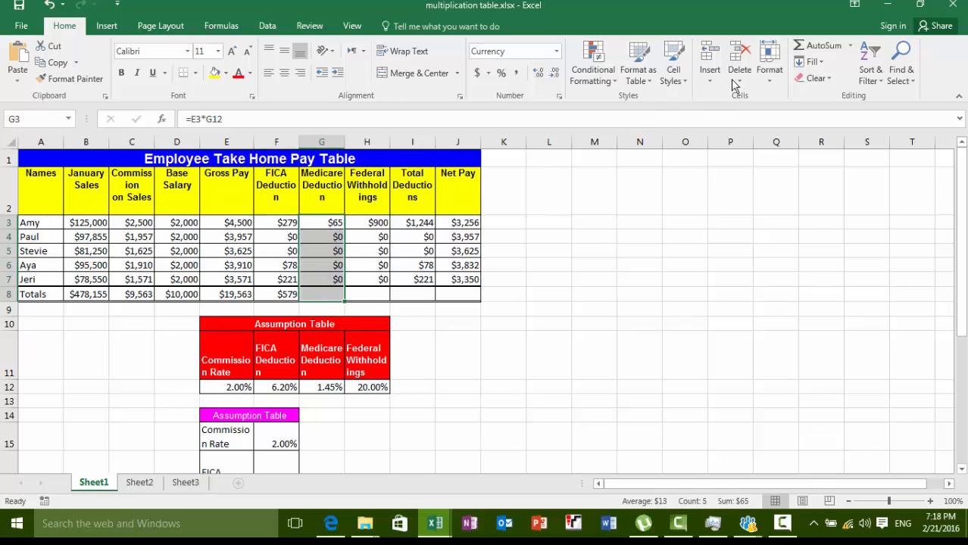
click(814, 46)
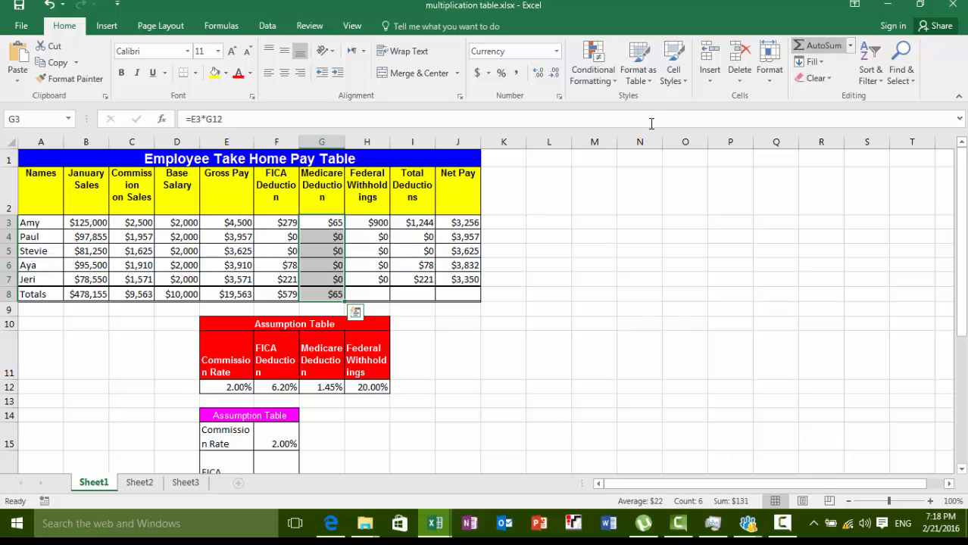
click(374, 224)
drag(374, 227, 371, 294)
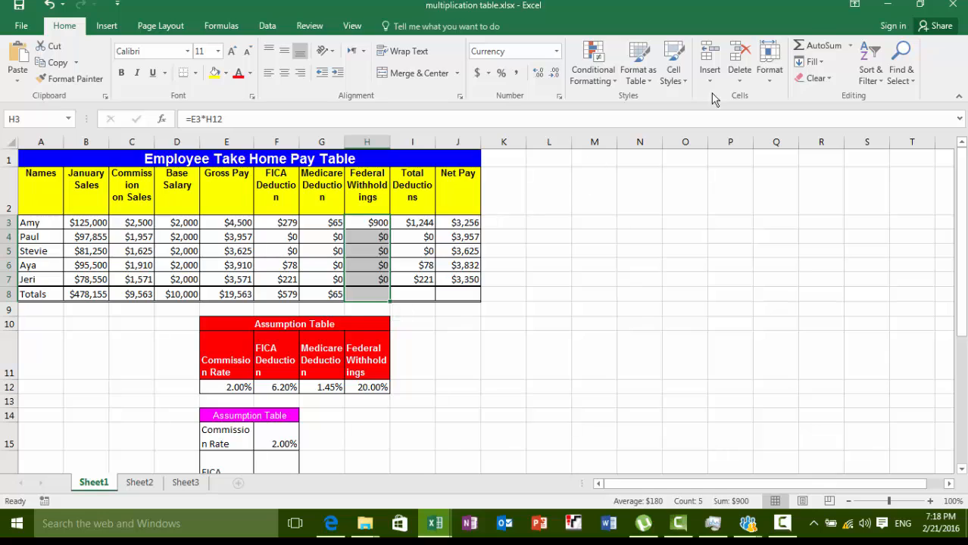
click(816, 46)
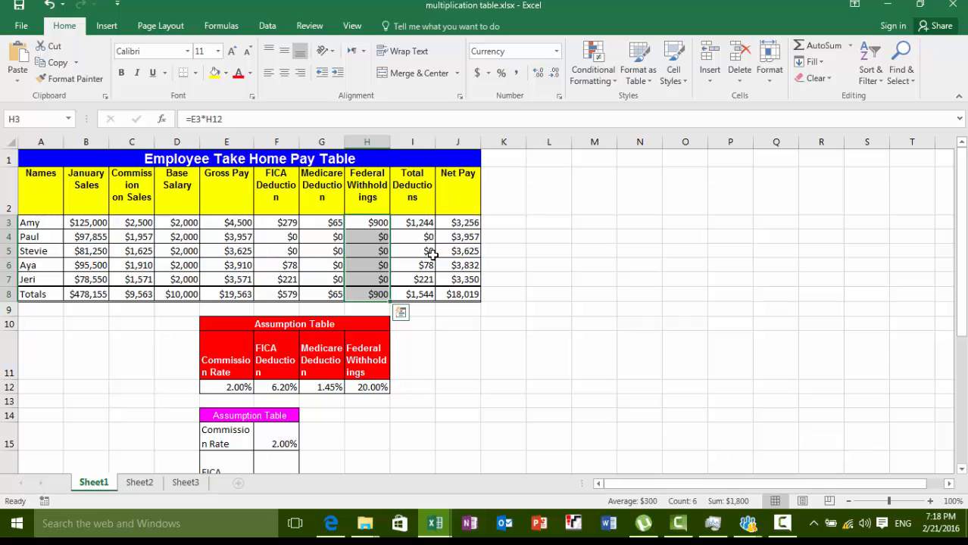
click(621, 278)
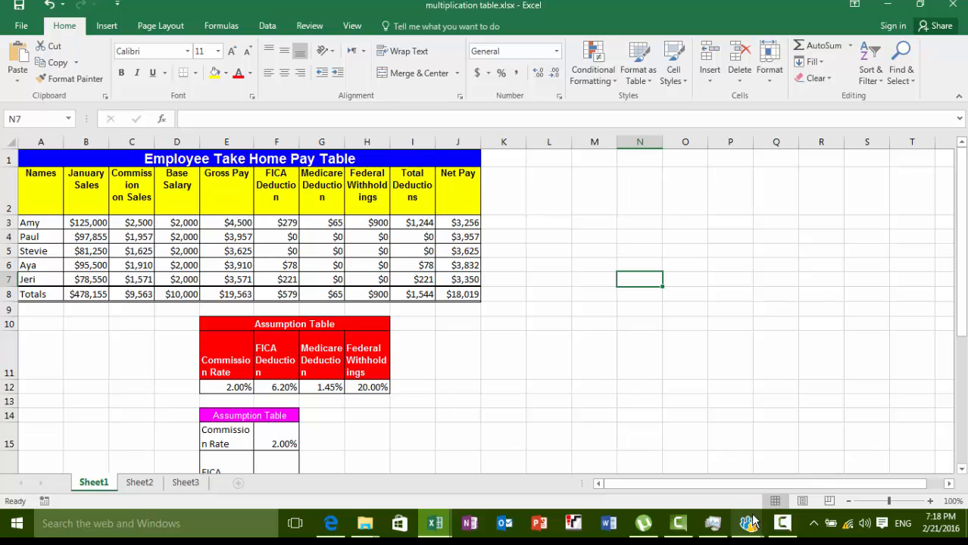
Step: Switch to the TrueConf conference chat, send the message "FINISH" to the Common conversation and minimize the chat
mouse_move(753, 521)
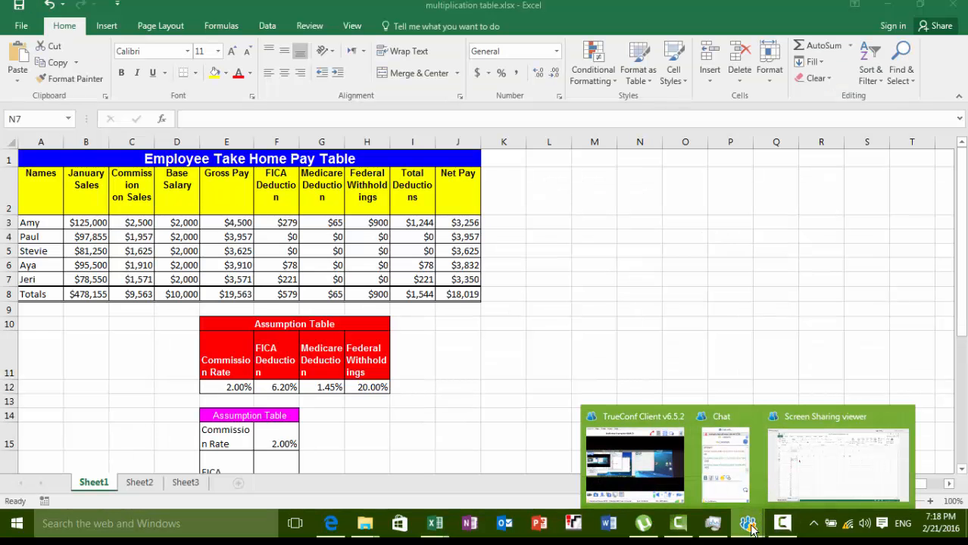
click(727, 461)
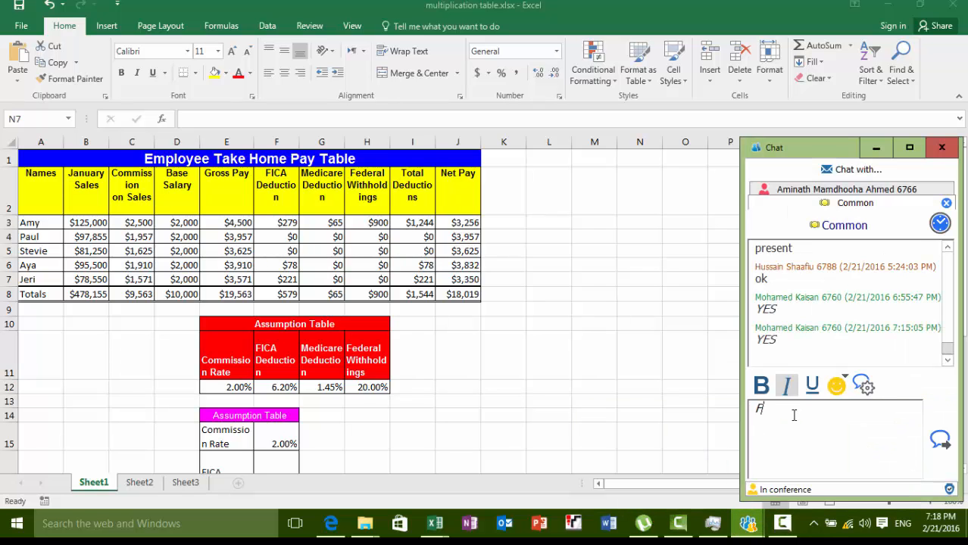
text(FINISH)
key(Return)
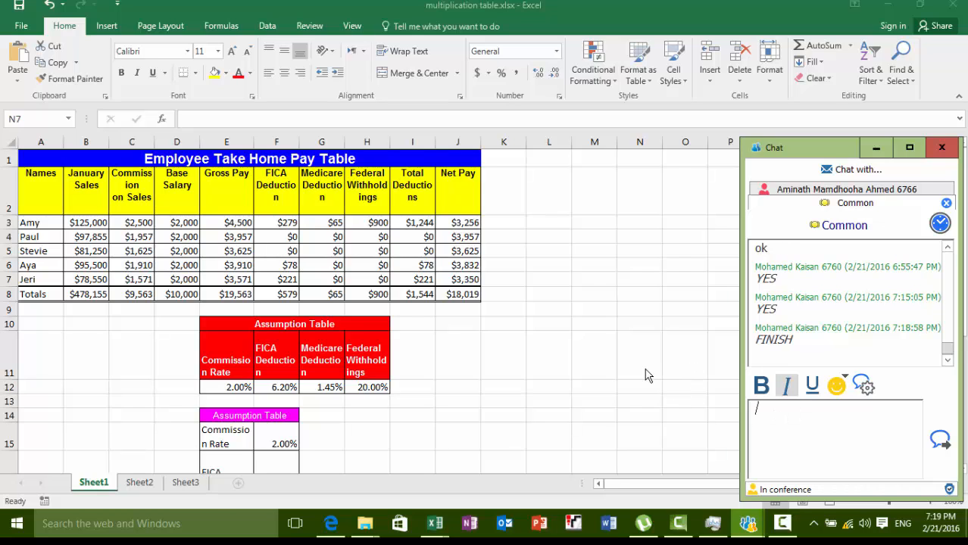
click(875, 147)
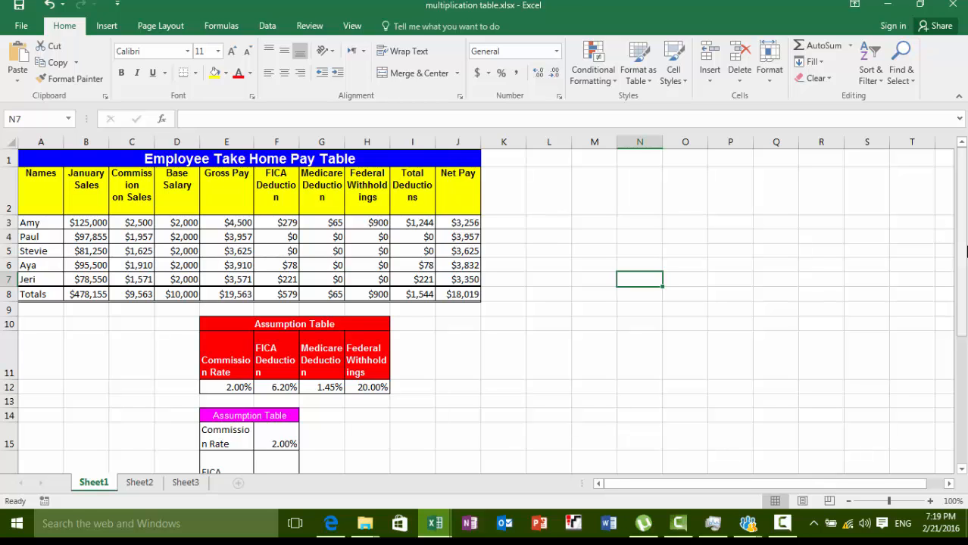
Step: Reopen the TrueConf conference chat, send "MULTPLICATION TABLE FINISH" to the Common conversation and minimize the chat
mouse_move(960, 260)
mouse_down()
mouse_move(960, 379)
mouse_move(954, 246)
mouse_up()
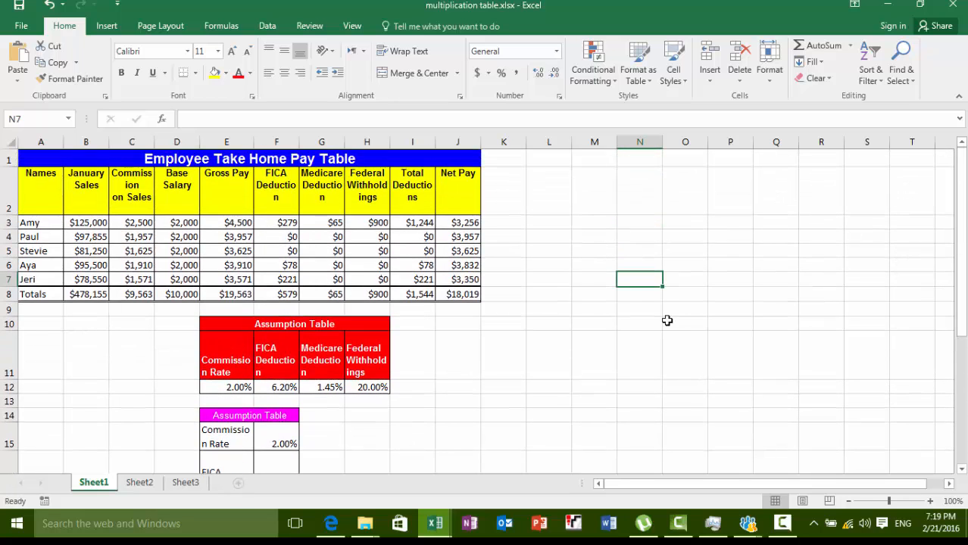
click(541, 320)
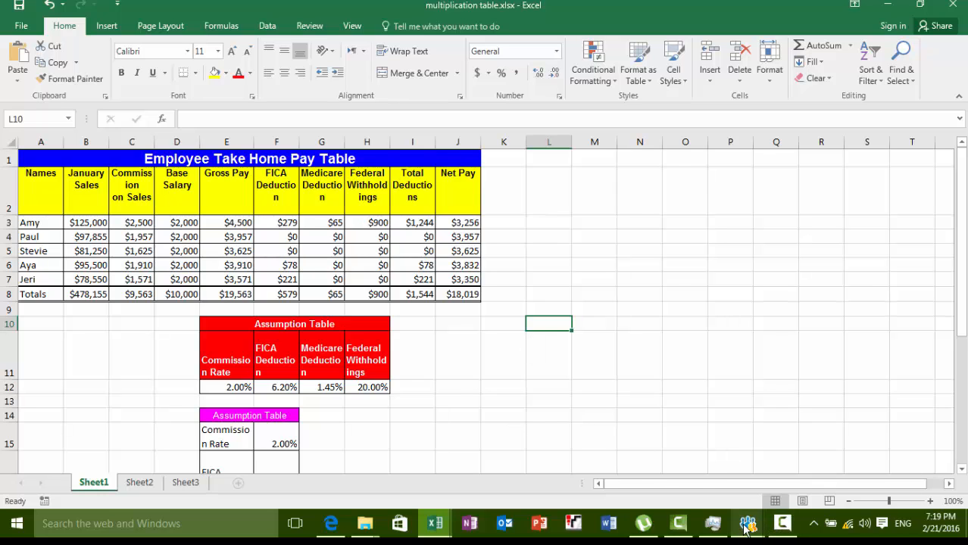
mouse_move(747, 523)
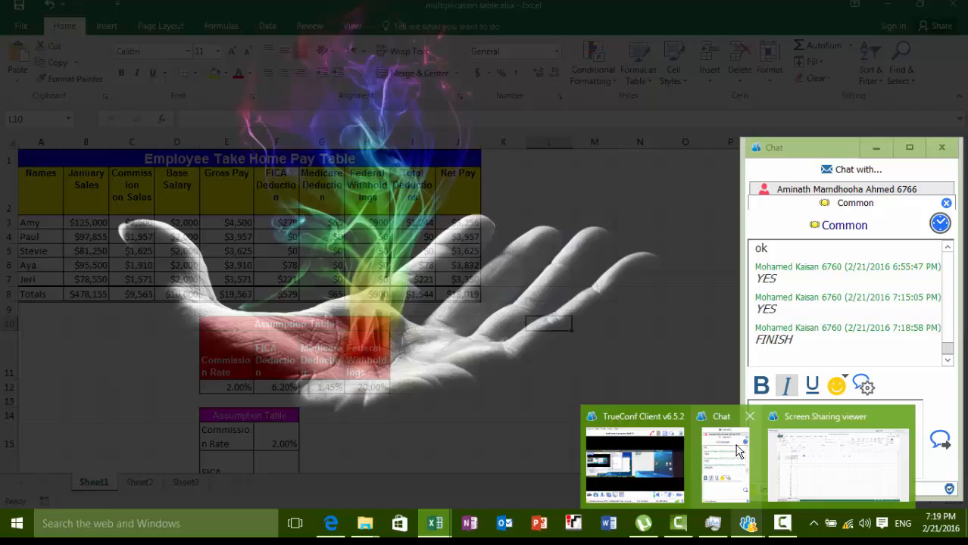
click(724, 462)
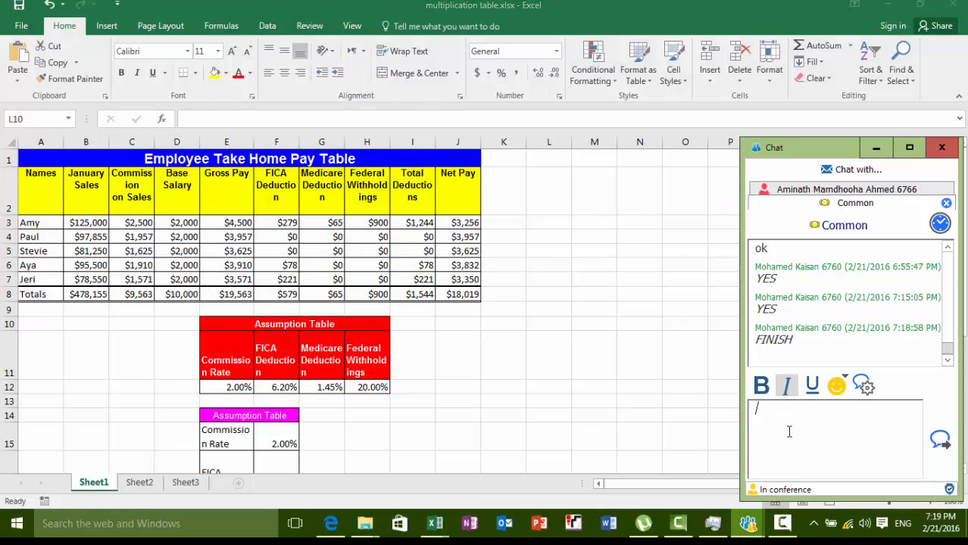
text(MULTPLICATI)
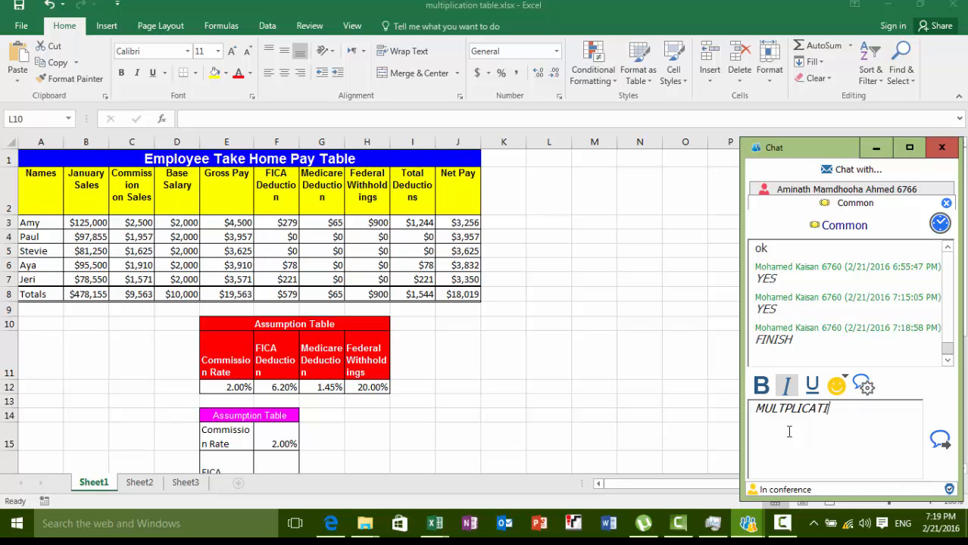
text(ON TABLE FINI)
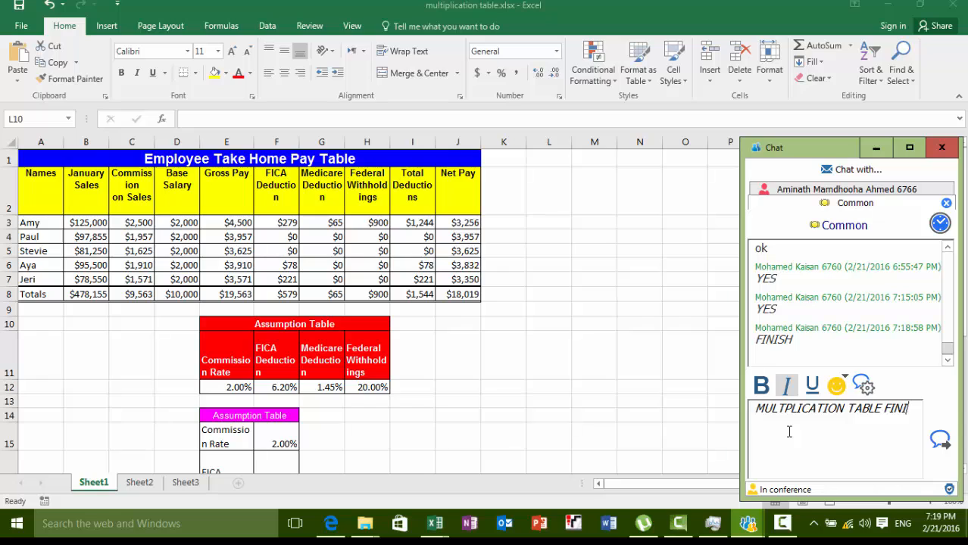
text(SH)
key(Return)
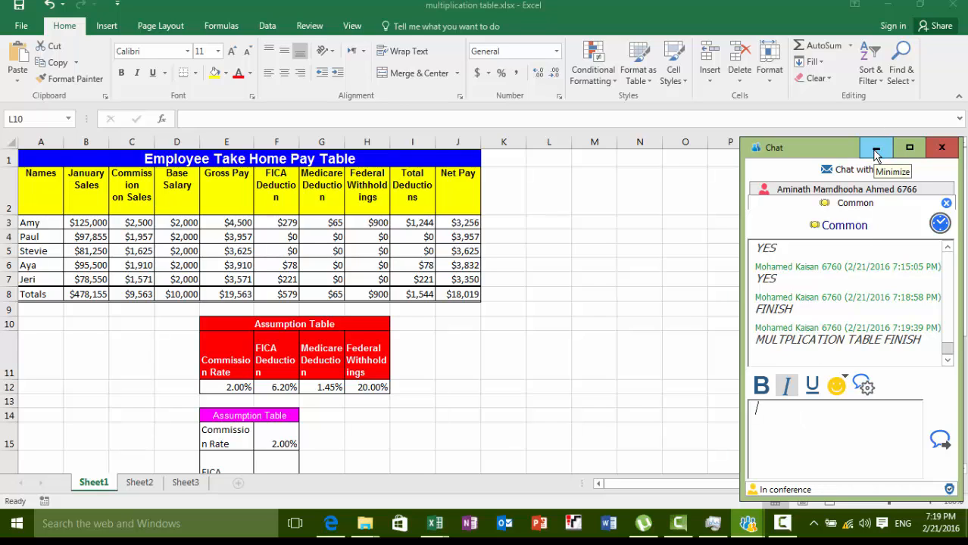
click(877, 151)
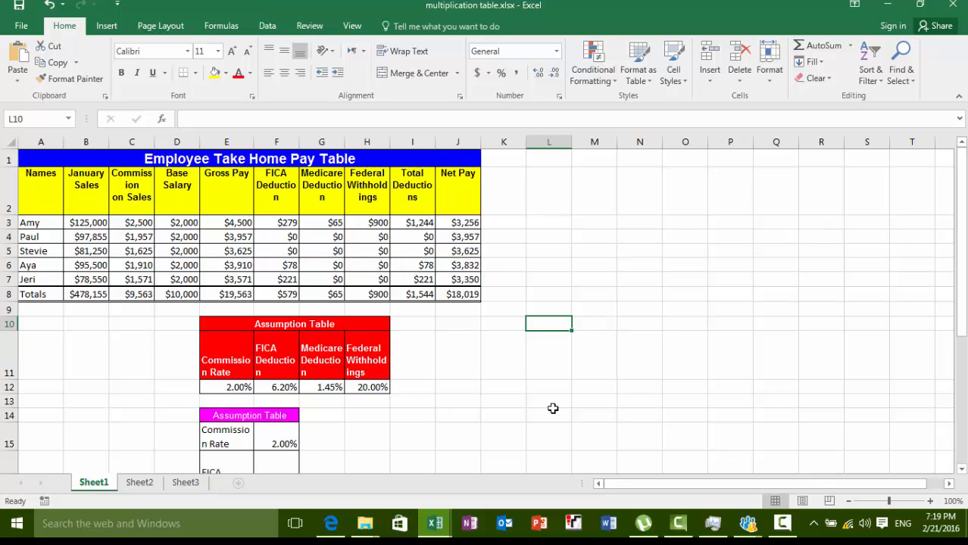
Step: Look at Sheet2, examine the Net Pay and Total Deductions formulas on Sheet1, and return to the Screen Sharing viewer
click(132, 481)
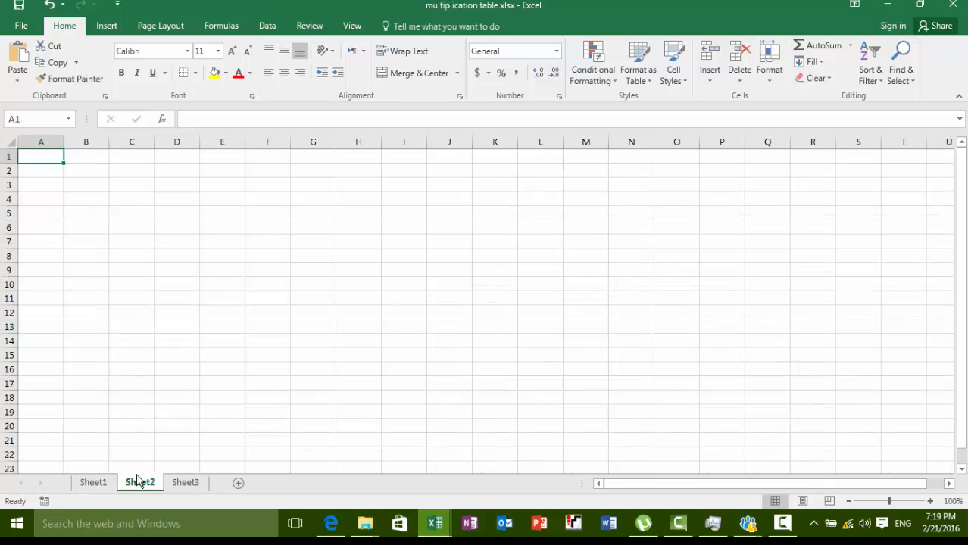
click(97, 484)
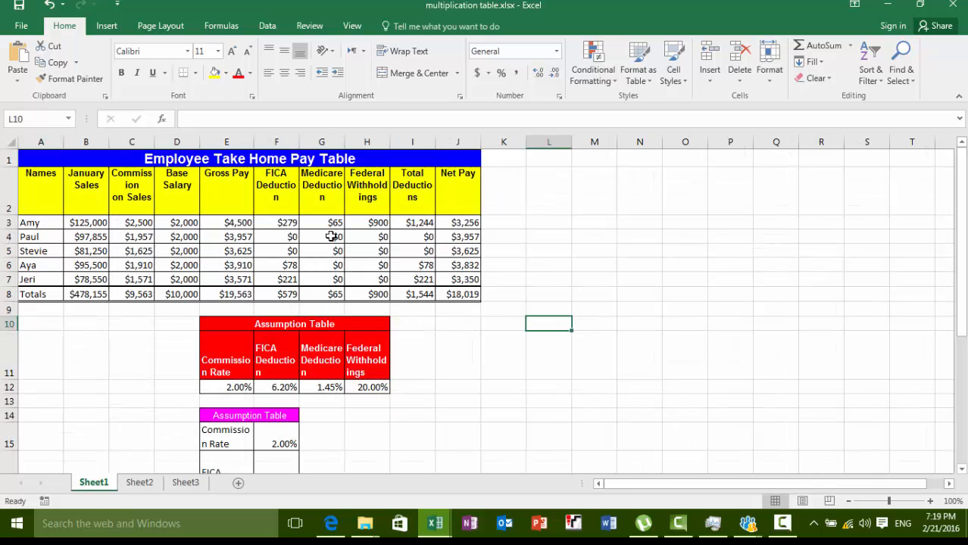
click(647, 484)
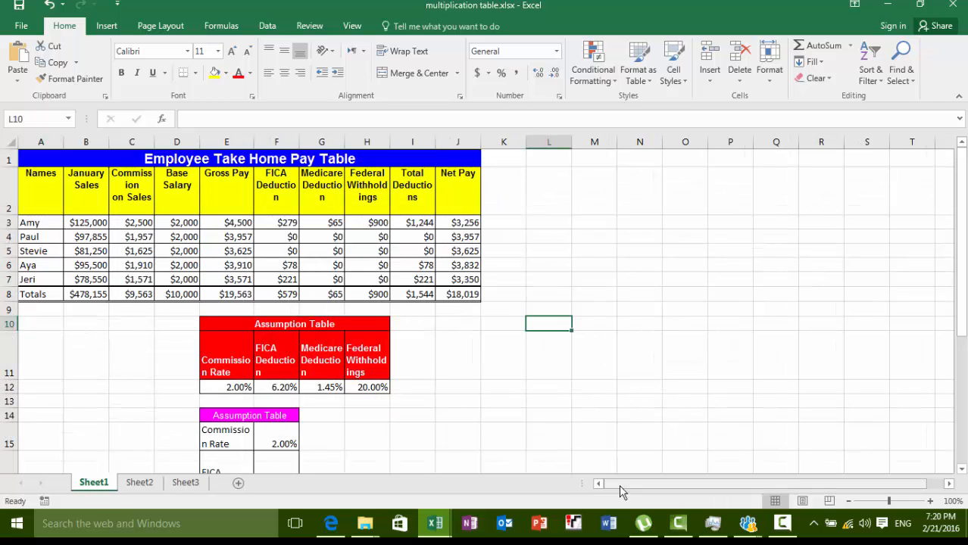
click(451, 224)
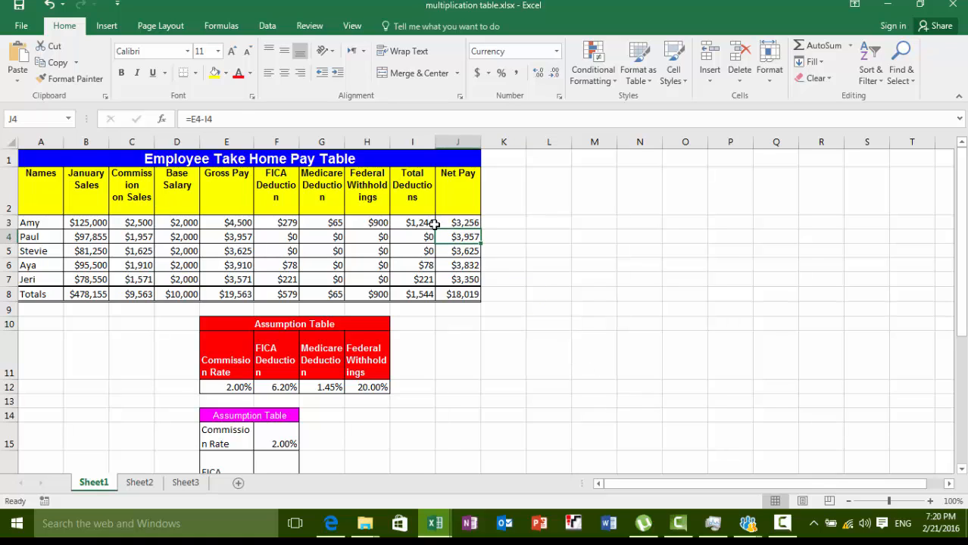
click(426, 222)
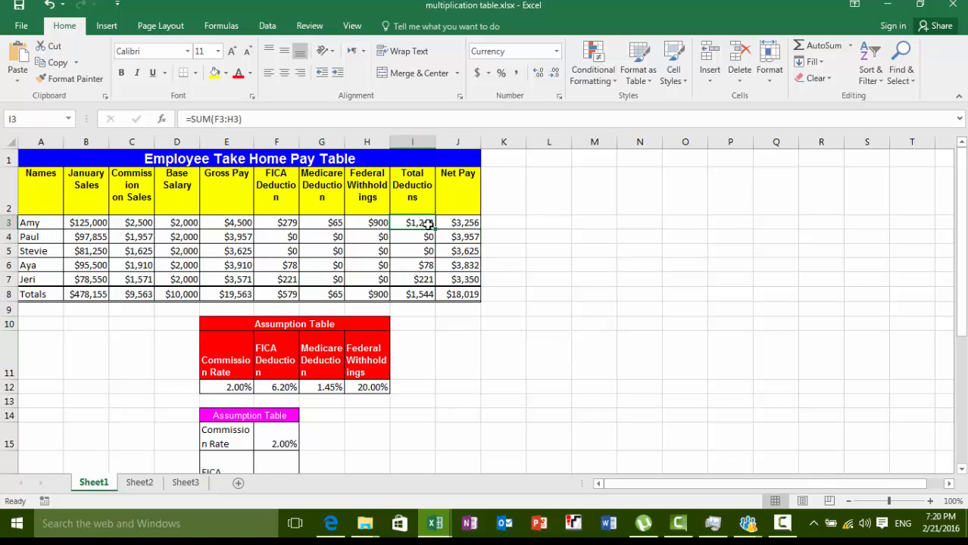
click(375, 247)
click(592, 268)
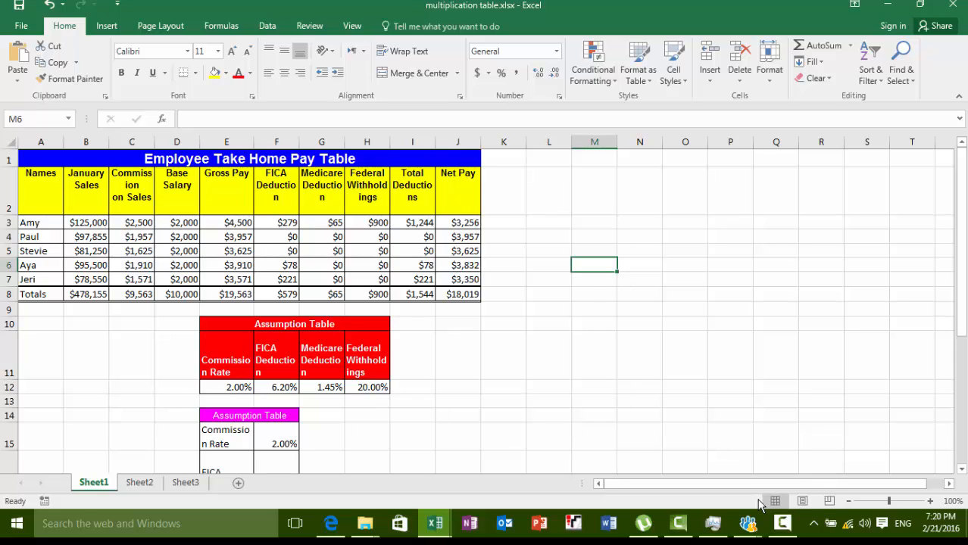
click(888, 4)
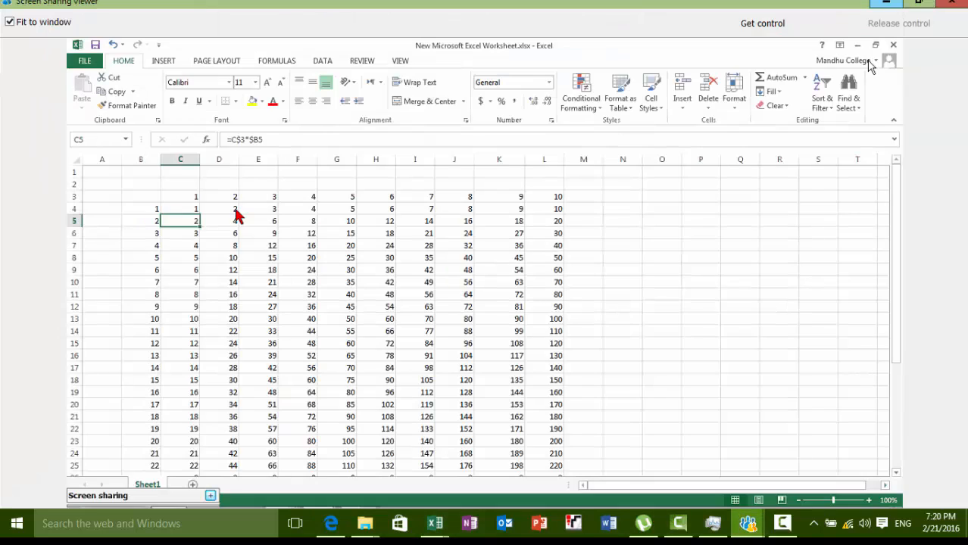
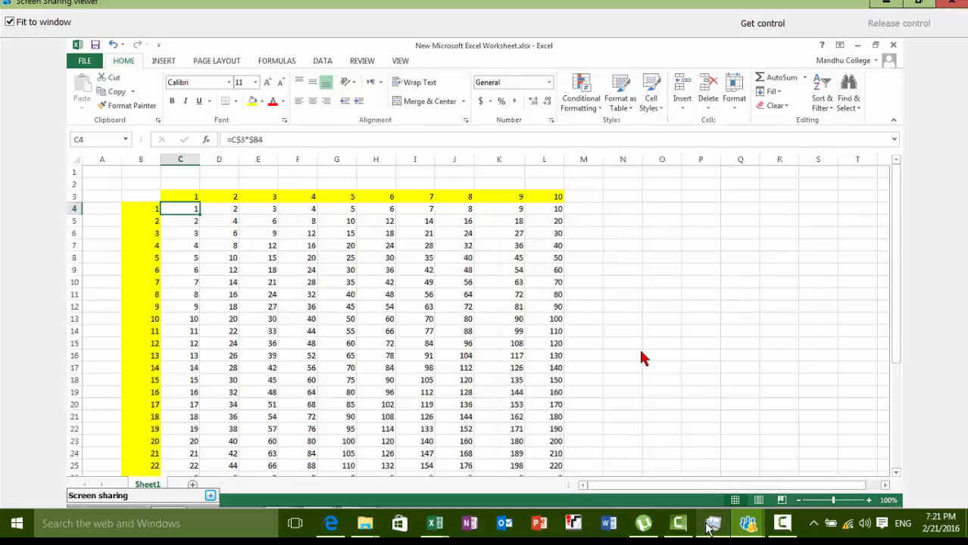
Step: Switch to the Book1 workbook in Excel to look at its subject mark sheet, and return to the Screen Sharing viewer
mouse_move(435, 525)
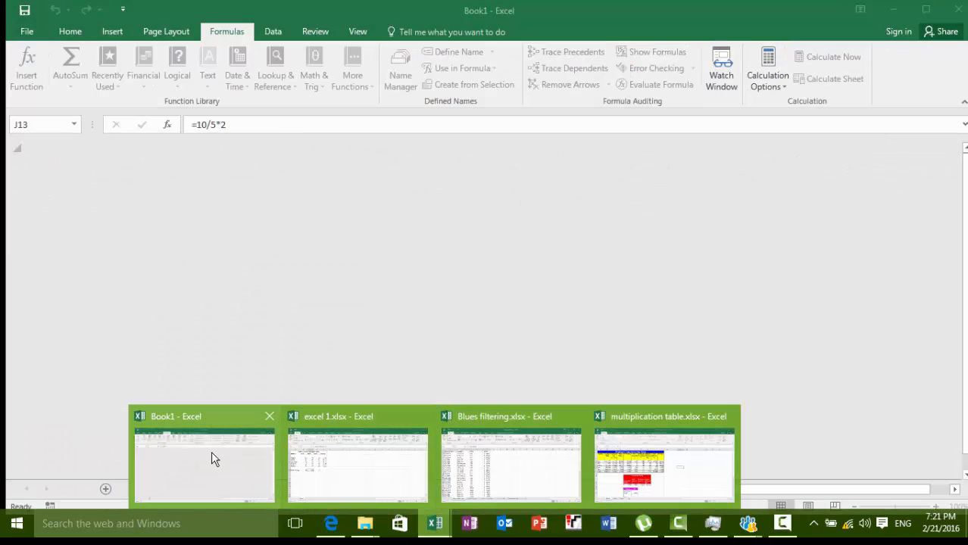
click(212, 458)
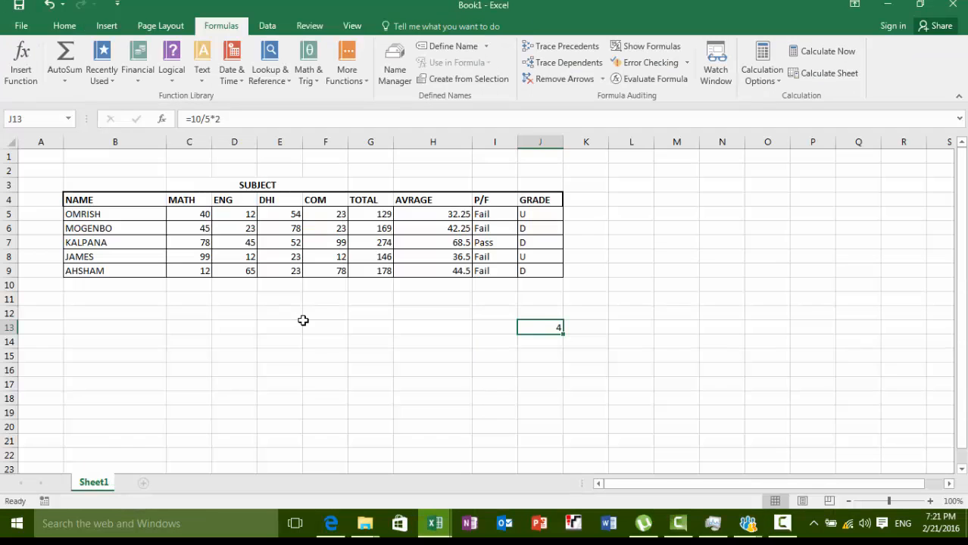
click(893, 4)
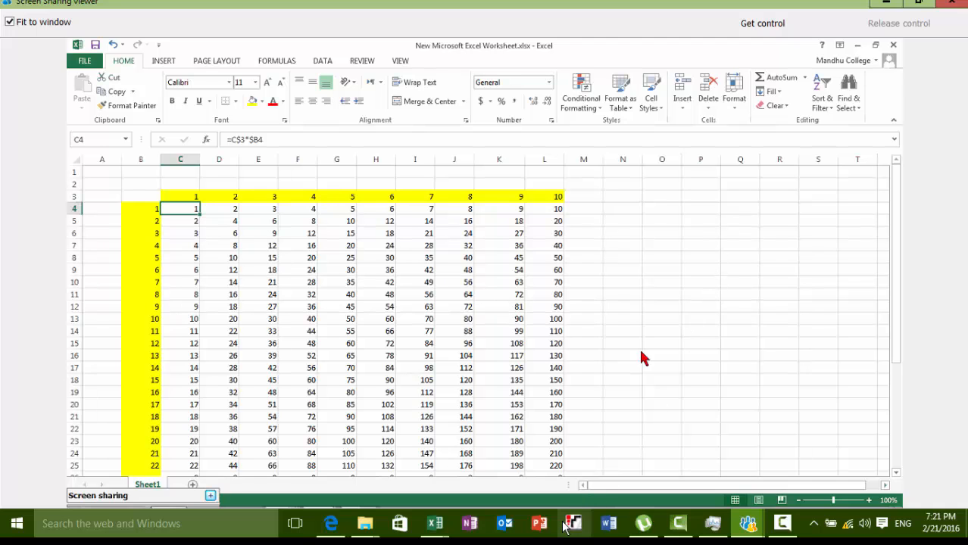
Step: Switch to the course's Tutorial folder in Microsoft Edge and download multiplication table.xlsx and Exercise_filtering_data.xlsx
mouse_move(443, 526)
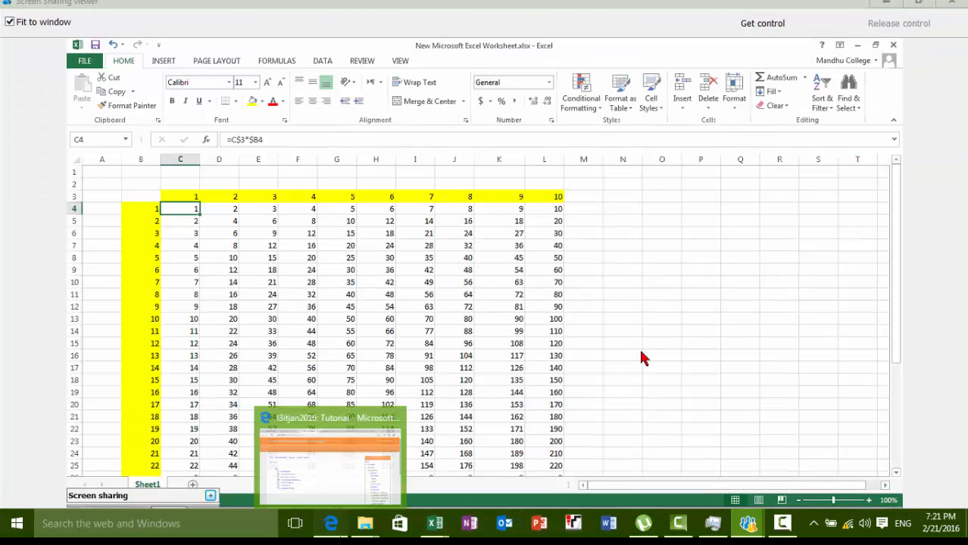
click(331, 523)
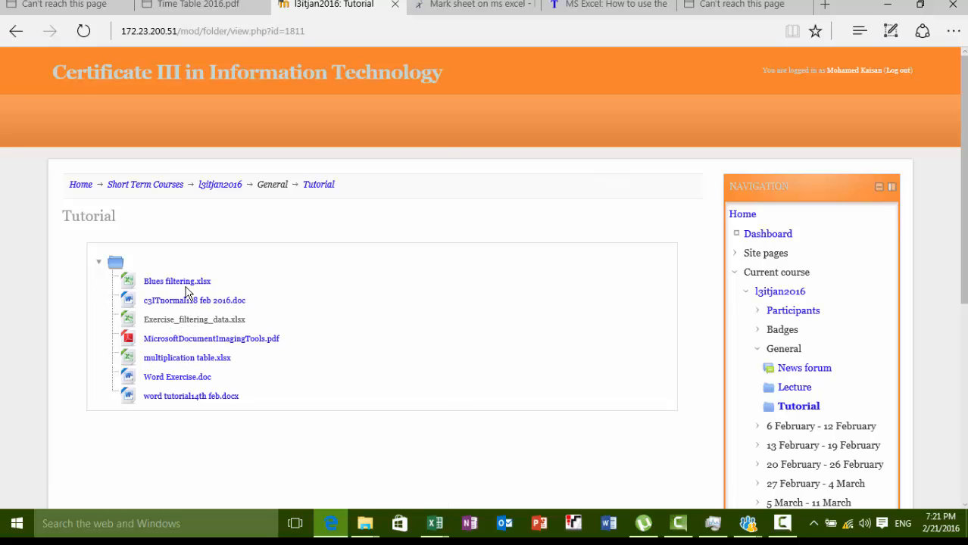
click(177, 358)
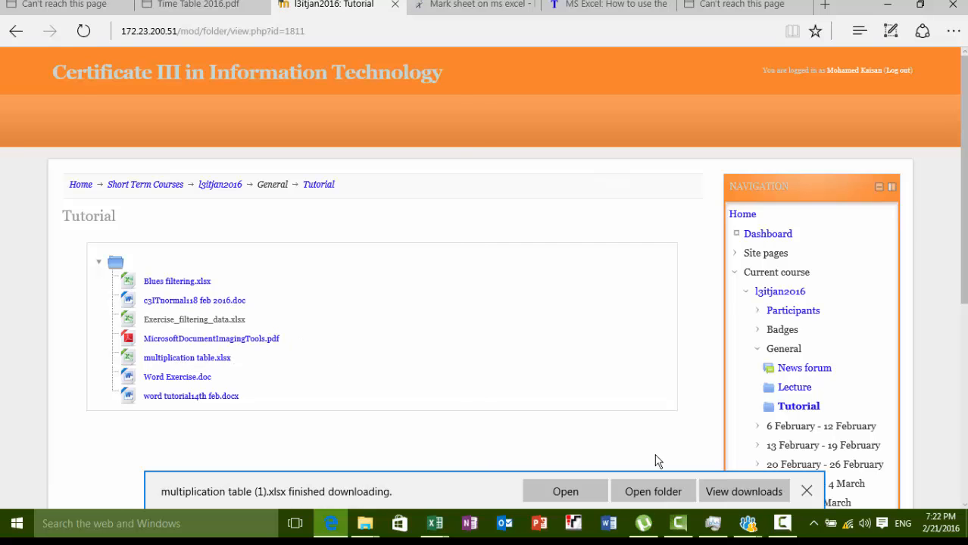
click(805, 491)
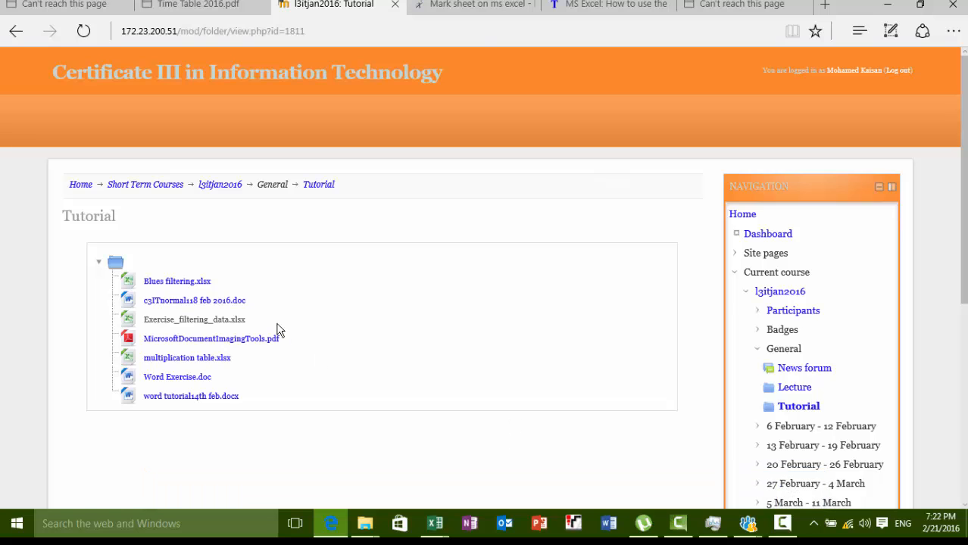
click(174, 324)
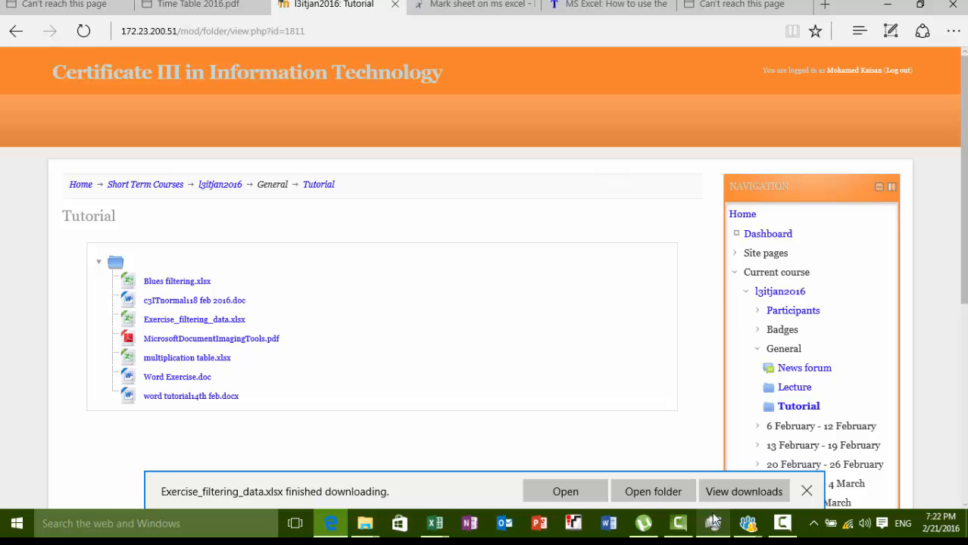
Step: Open the downloaded Exercise_filtering_data.xlsx, enable editing and add filters to the header row A3:J3
click(561, 491)
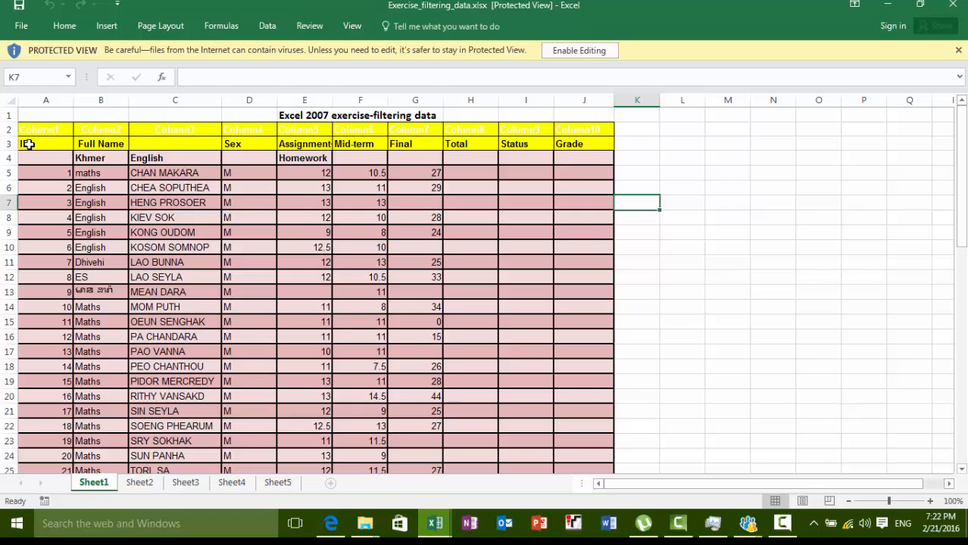
click(553, 57)
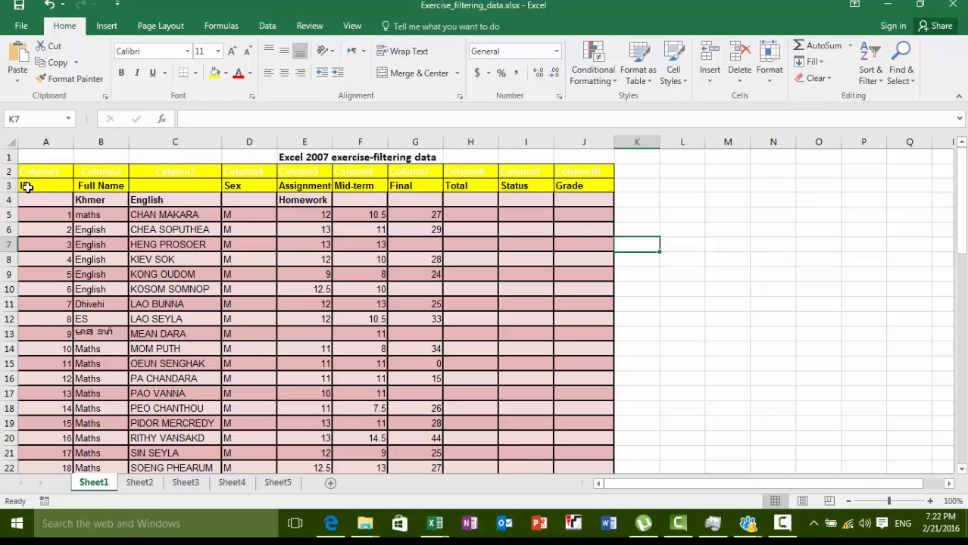
drag(26, 187, 560, 189)
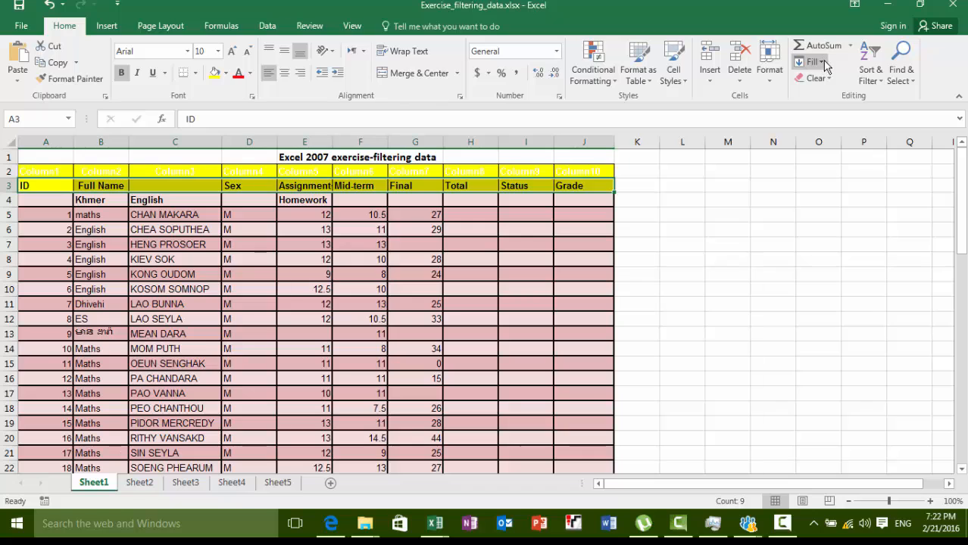
click(870, 70)
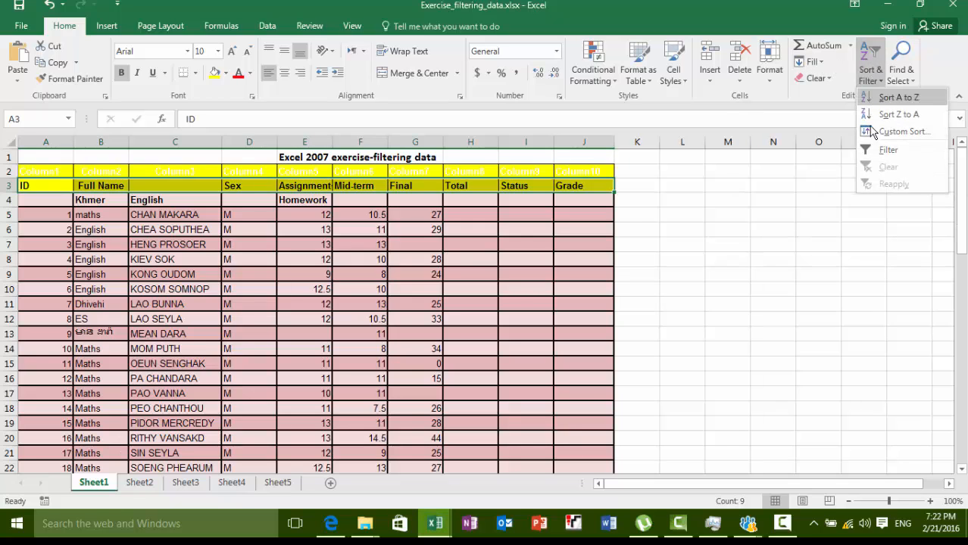
click(886, 150)
click(723, 198)
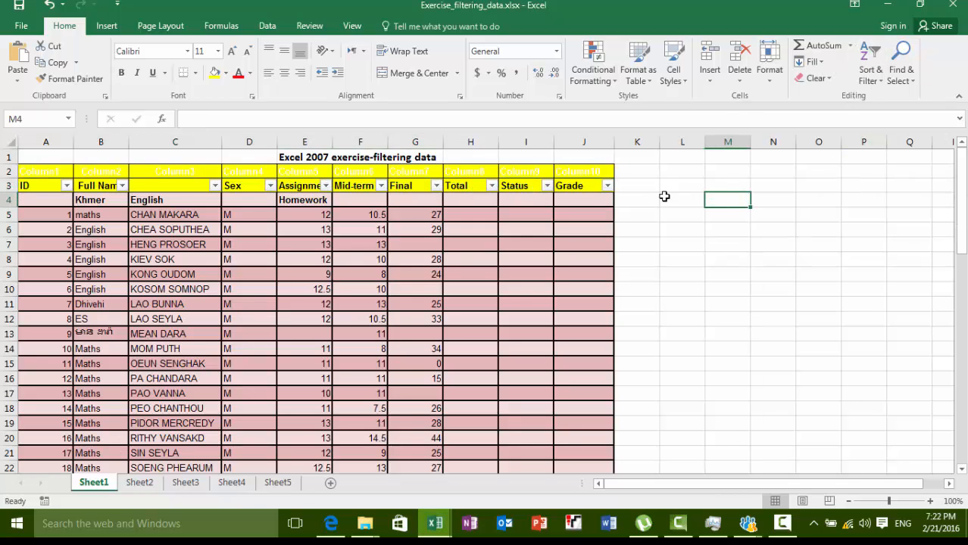
Step: Examine the Total, Status and Grade columns and the filtering questions below the student table, and return to the Screen Sharing viewer
click(533, 219)
click(457, 226)
click(545, 224)
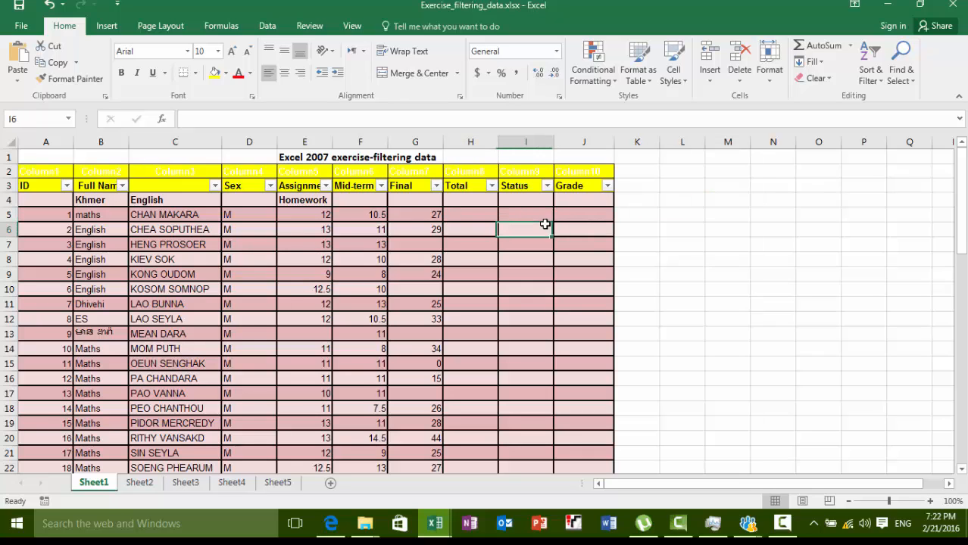
click(583, 229)
click(480, 227)
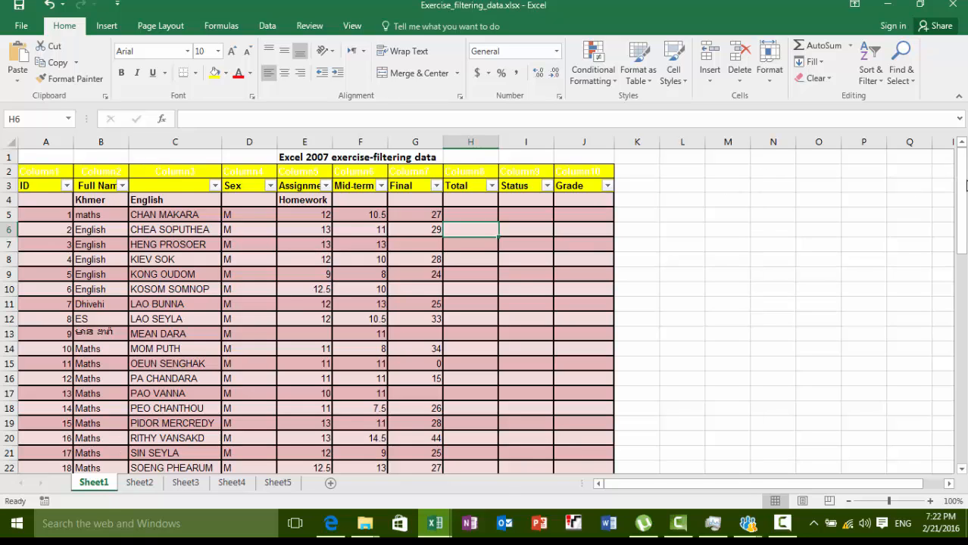
drag(962, 180, 962, 386)
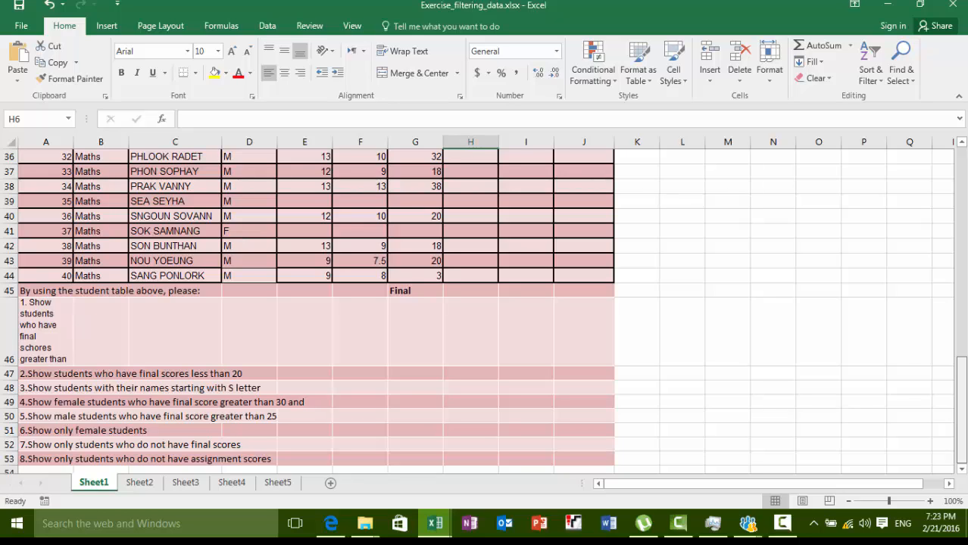
drag(961, 387, 961, 181)
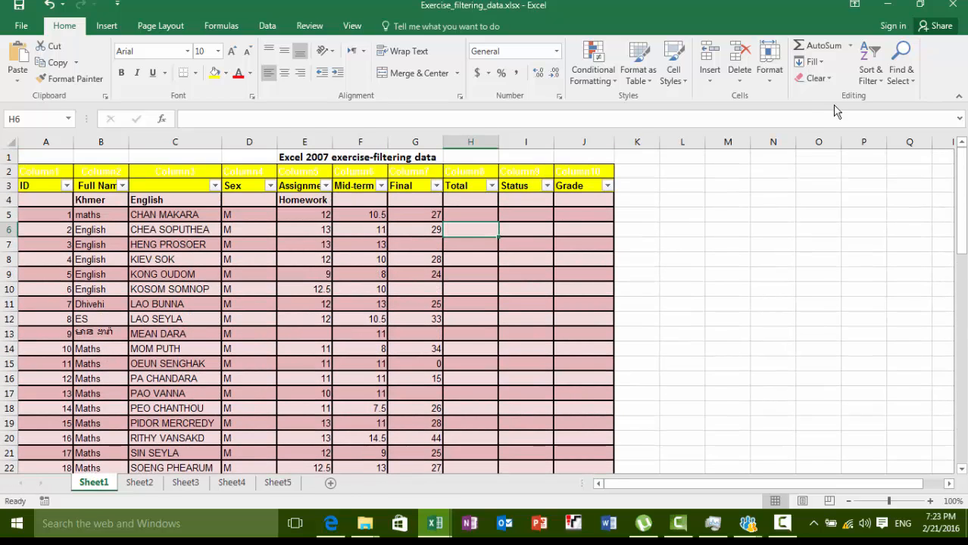
click(888, 5)
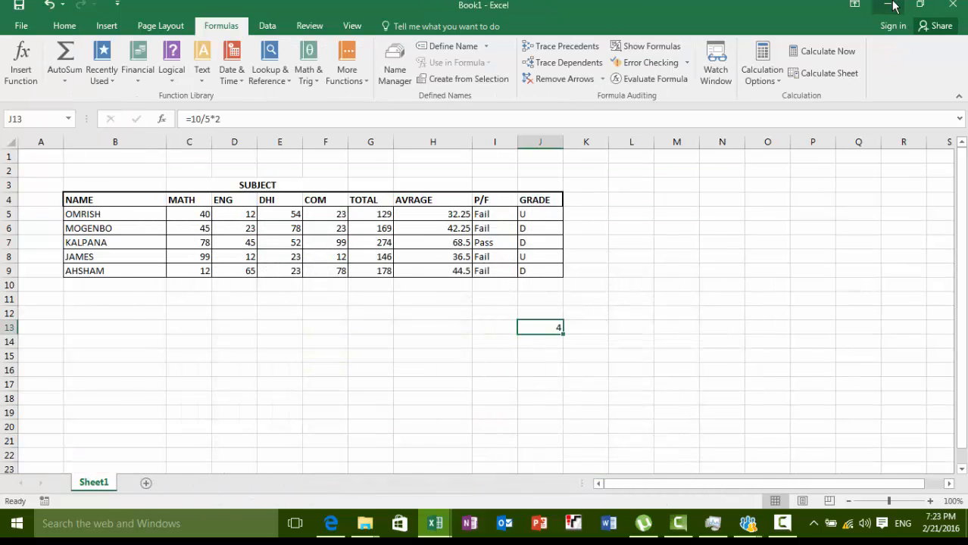
click(892, 5)
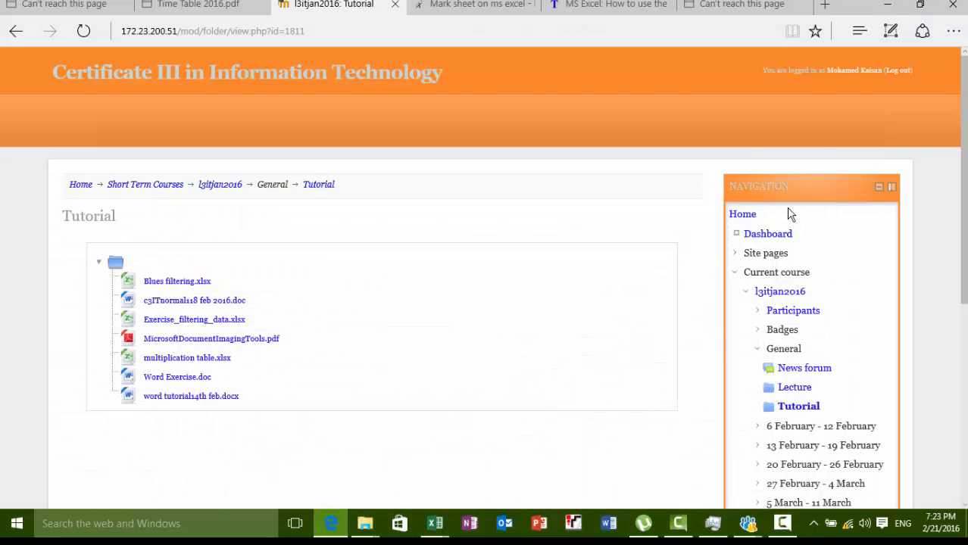
click(900, 5)
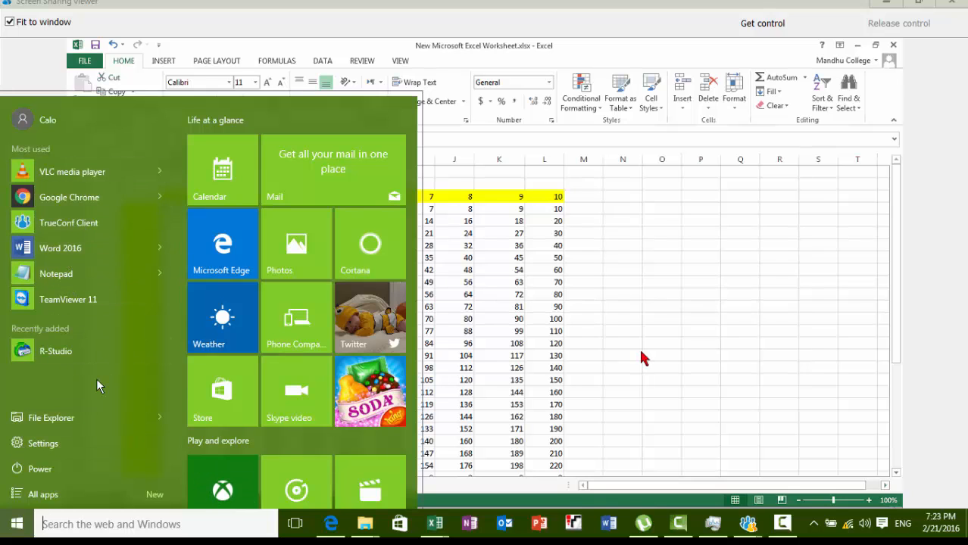
Step: Launch Excel 2016 and create a new blank workbook beside the shared lesson
text(EX)
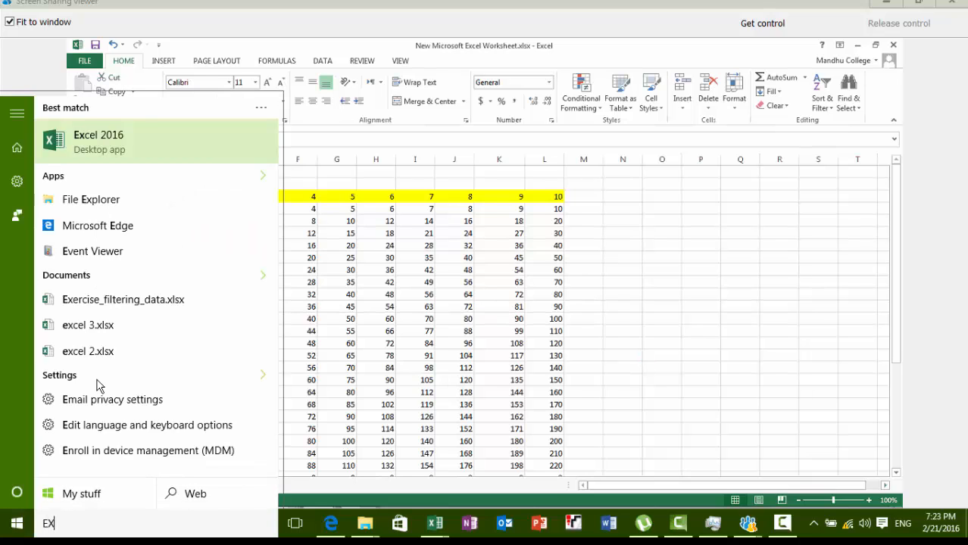
click(112, 144)
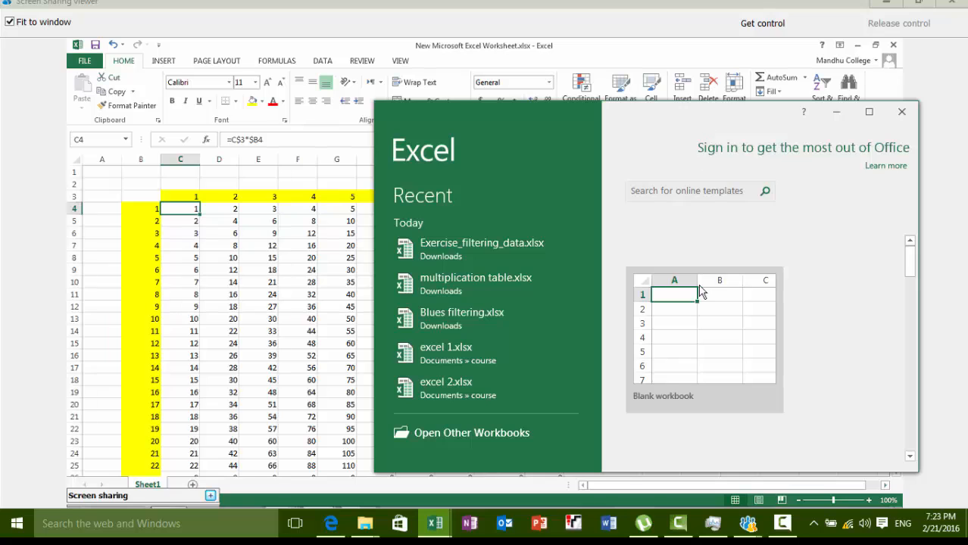
click(700, 292)
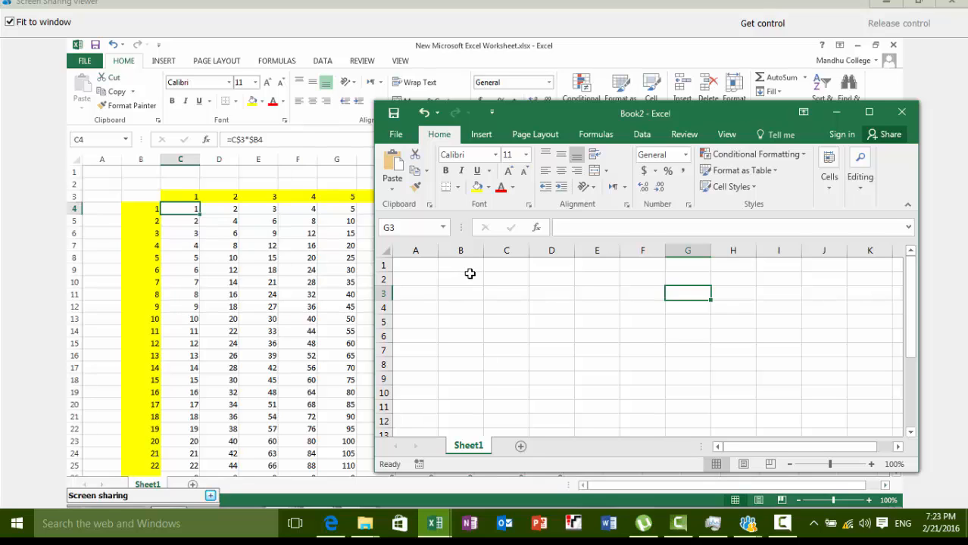
Step: Enter 1, 2 and 3 starting in C3 and extend the series across row 3 to 10 in L3
click(470, 272)
click(500, 267)
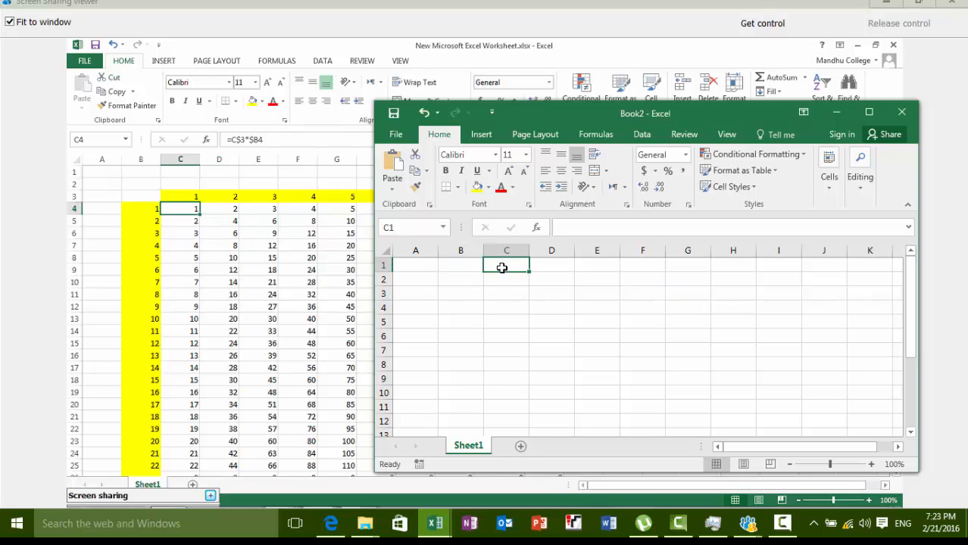
click(501, 291)
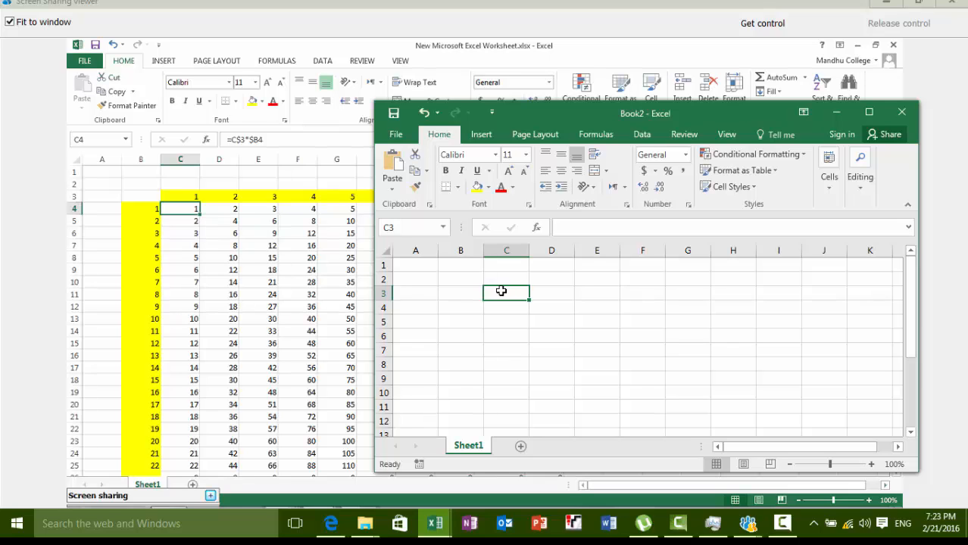
text(1)
click(548, 298)
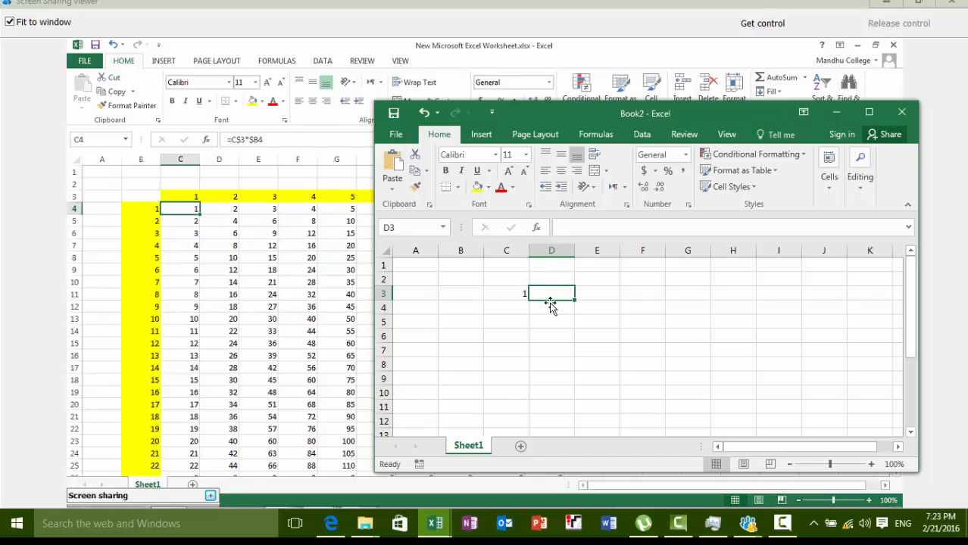
text(2)
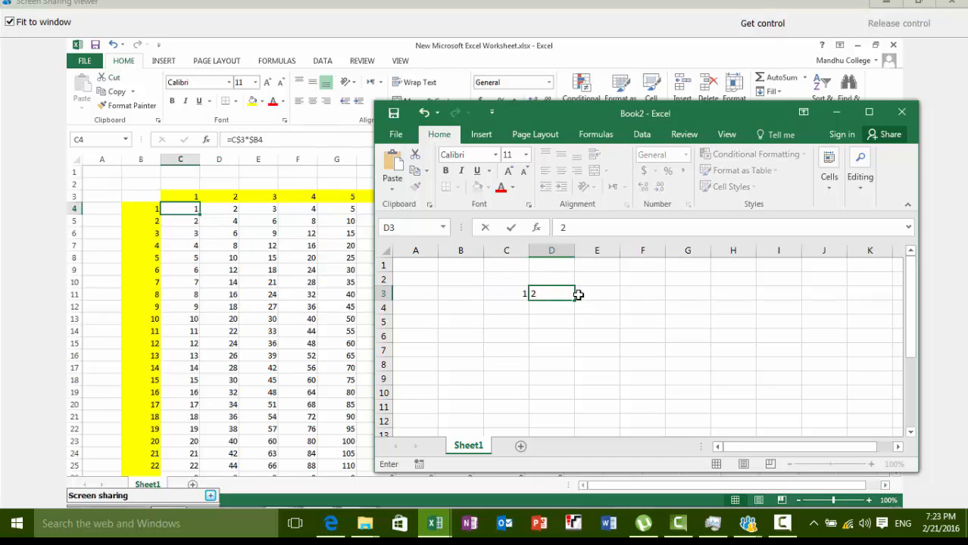
click(577, 295)
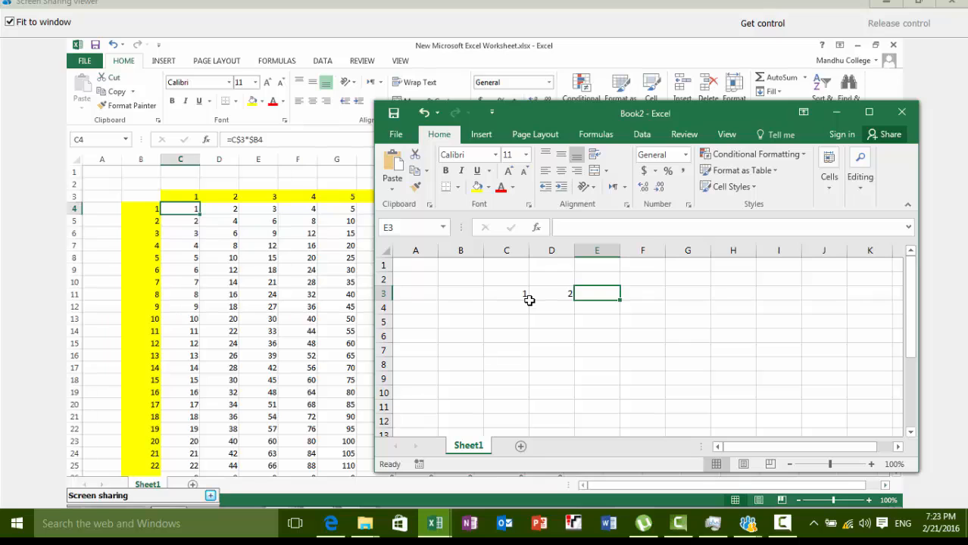
text(3)
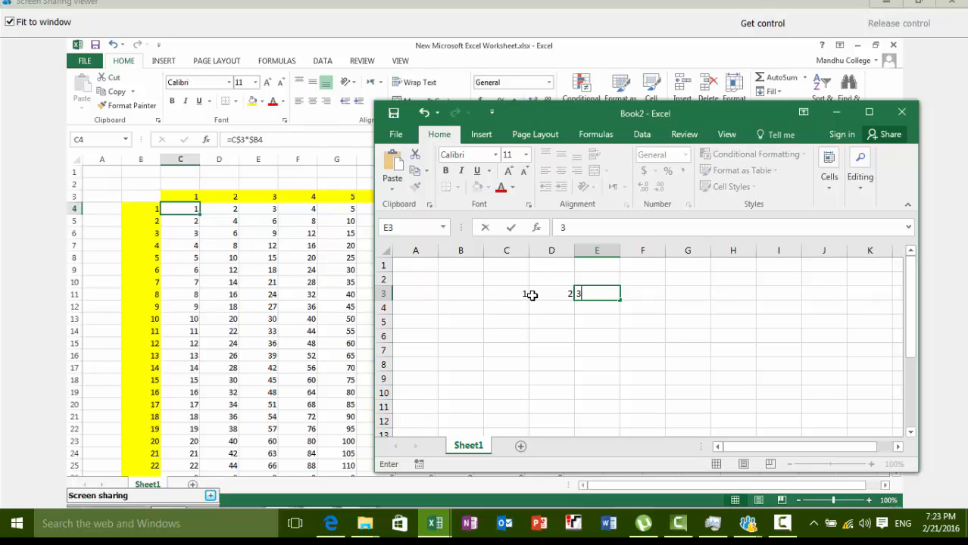
drag(522, 293, 794, 307)
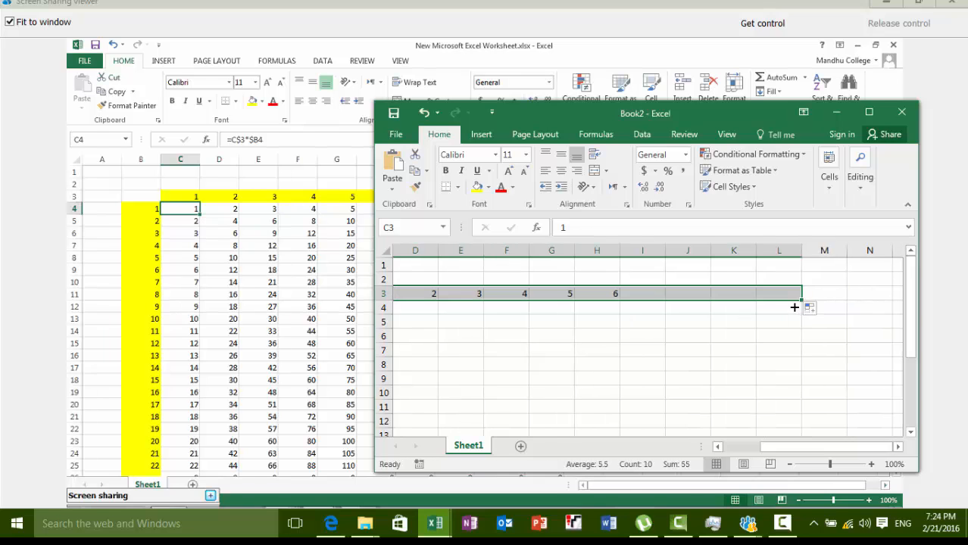
drag(782, 448, 741, 457)
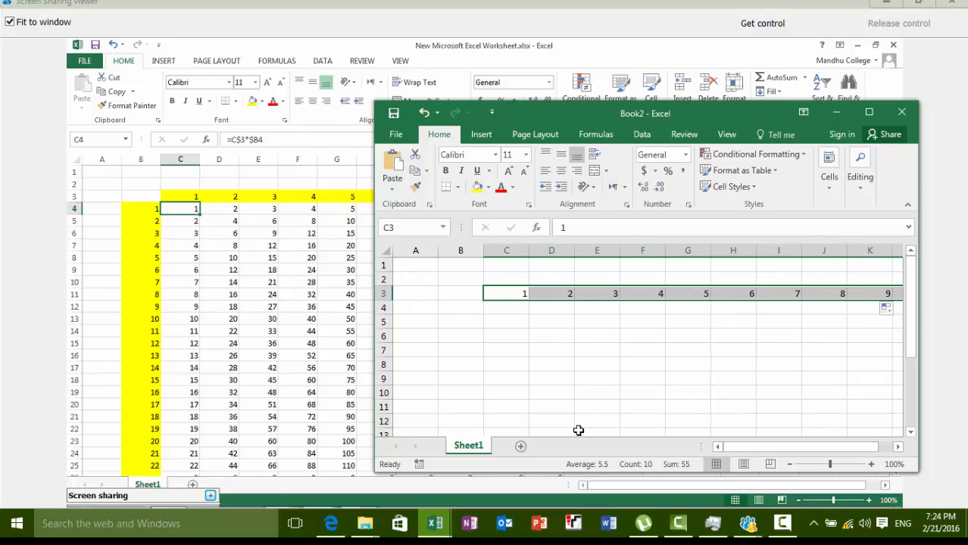
Step: Enter 1 and 2 starting in B4, extend the series down to 22 in B25, and return to the Screen Sharing viewer
click(463, 309)
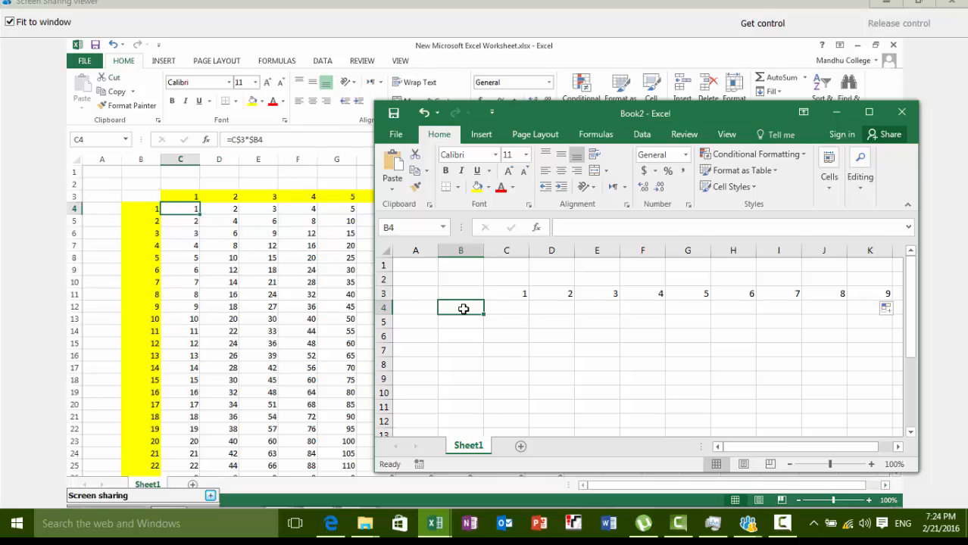
text(1)
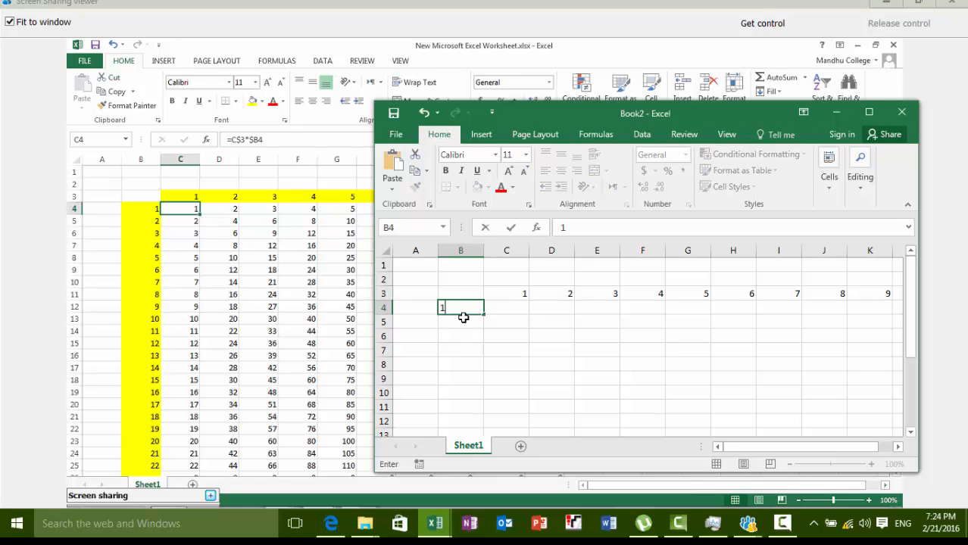
key(Return)
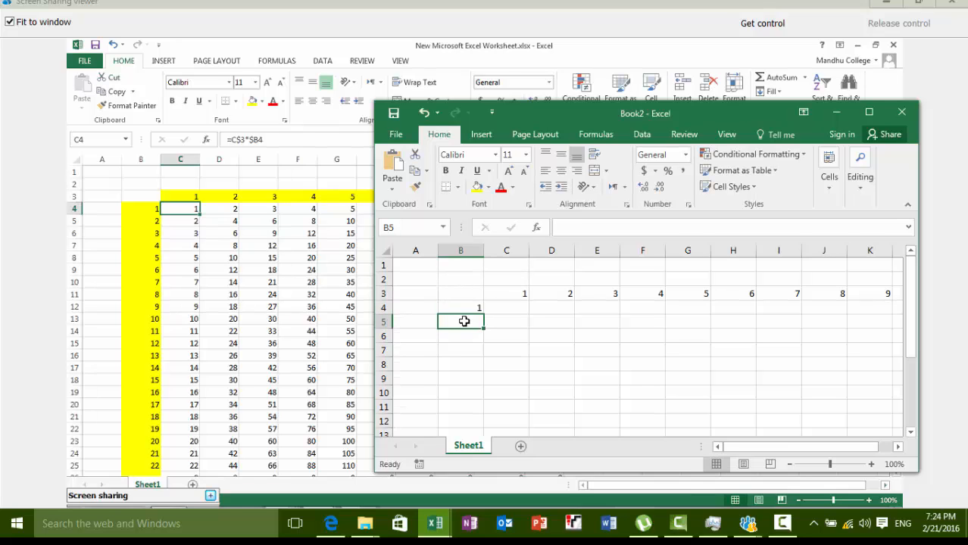
text(2)
drag(474, 309, 460, 327)
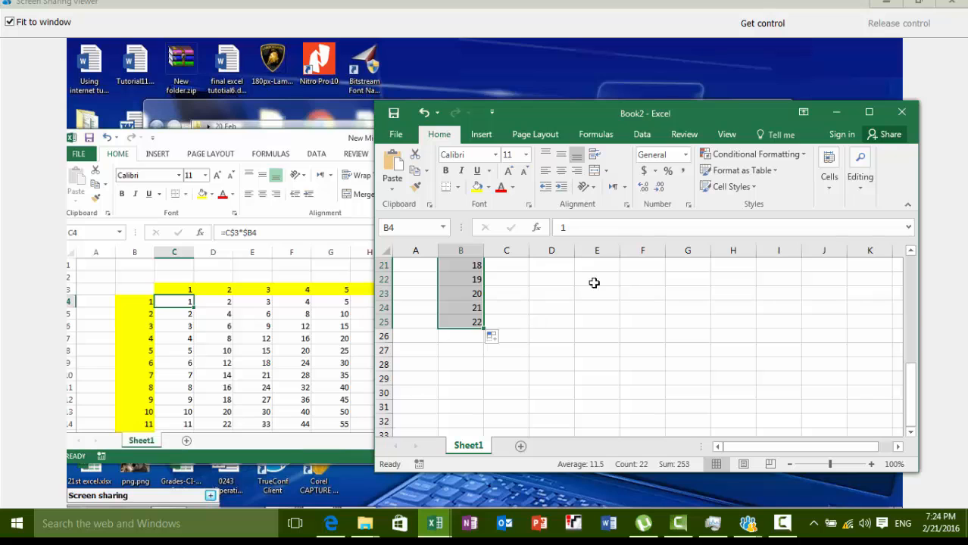
click(867, 117)
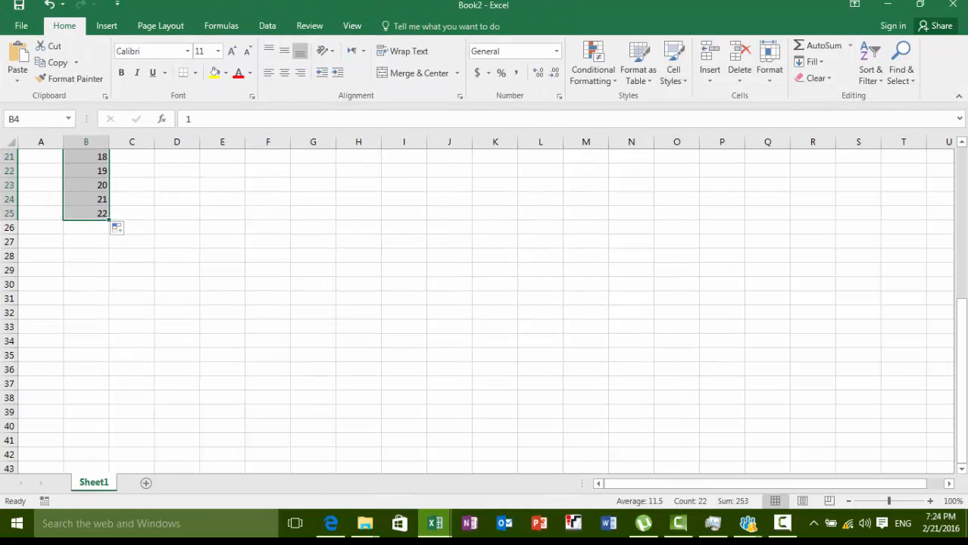
click(886, 6)
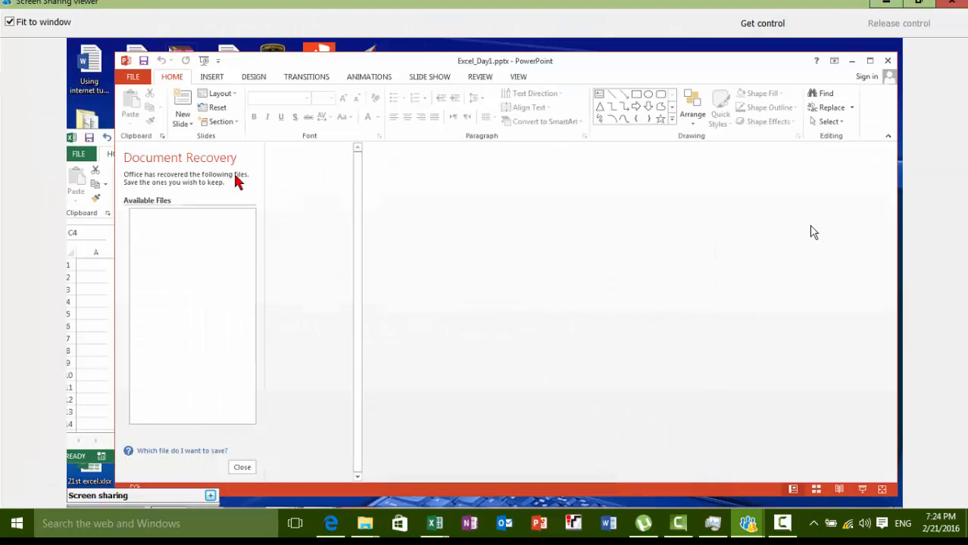
Step: Reopen the TrueConf conference chat and send "YES" to the Common conversation
mouse_move(747, 523)
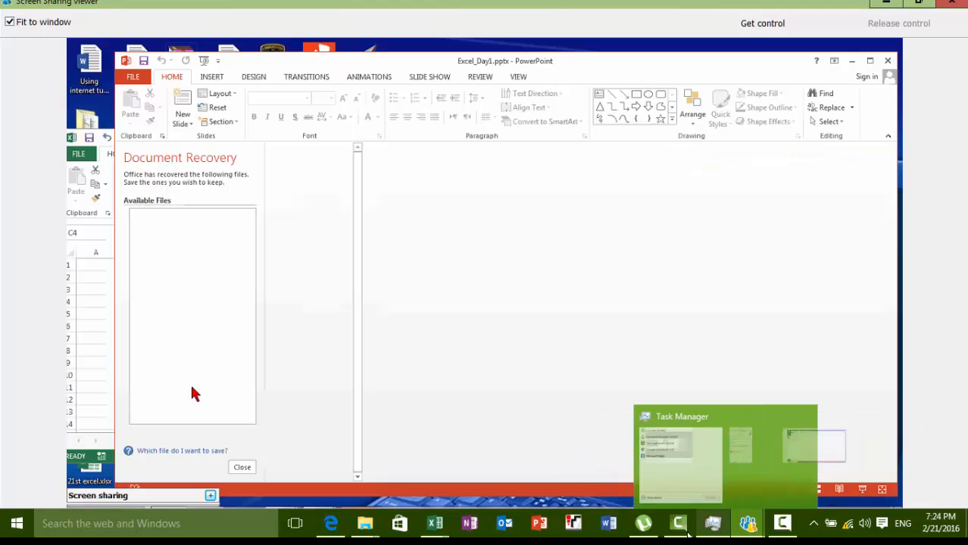
mouse_move(443, 530)
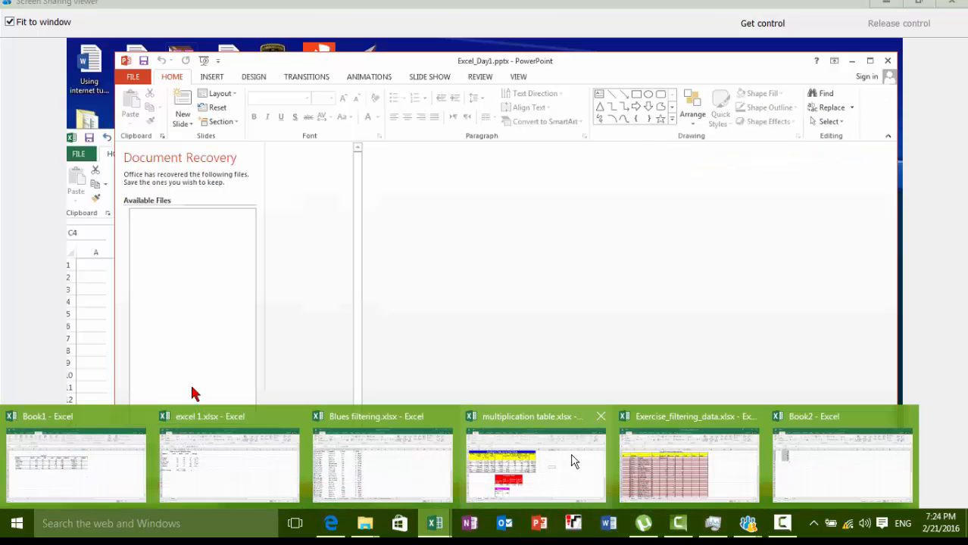
mouse_move(653, 451)
mouse_move(533, 468)
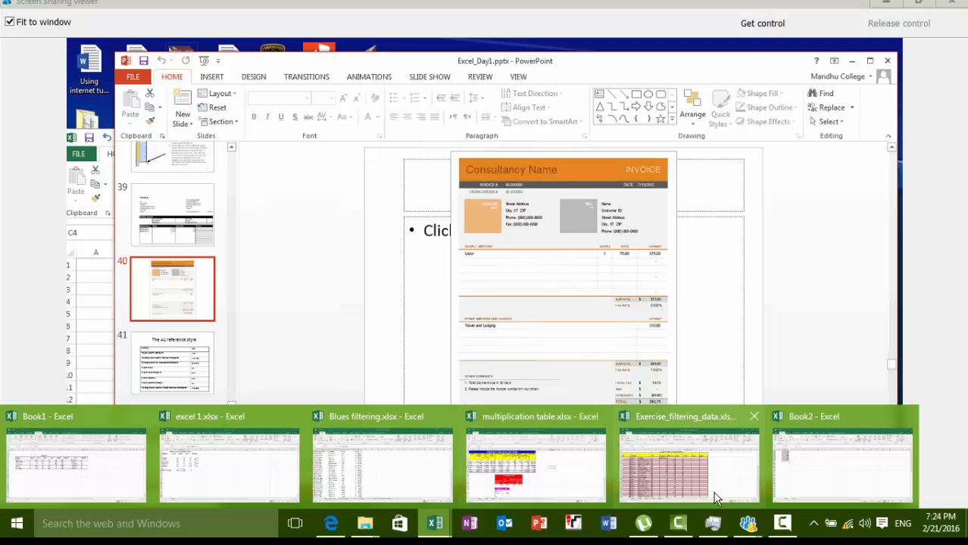
mouse_move(678, 472)
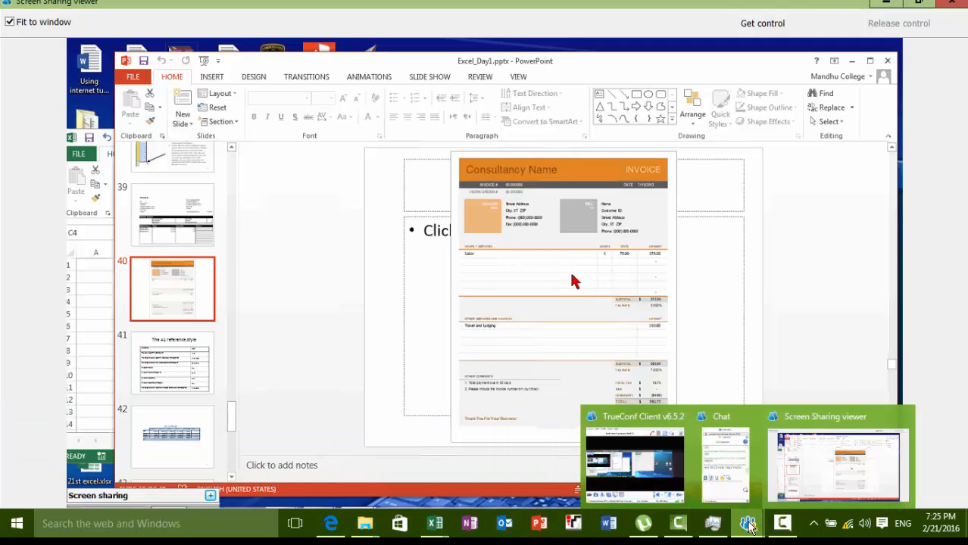
click(719, 489)
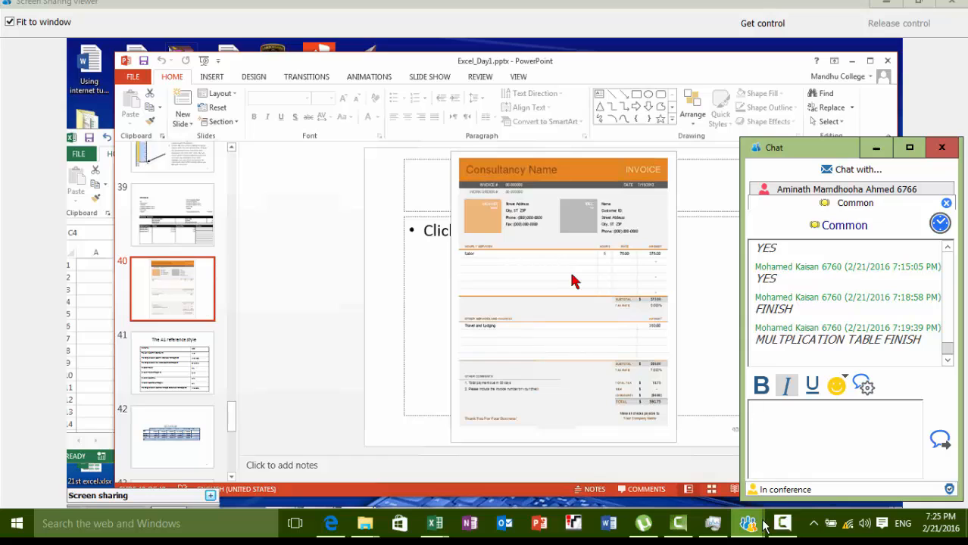
text(S)
key(Return)
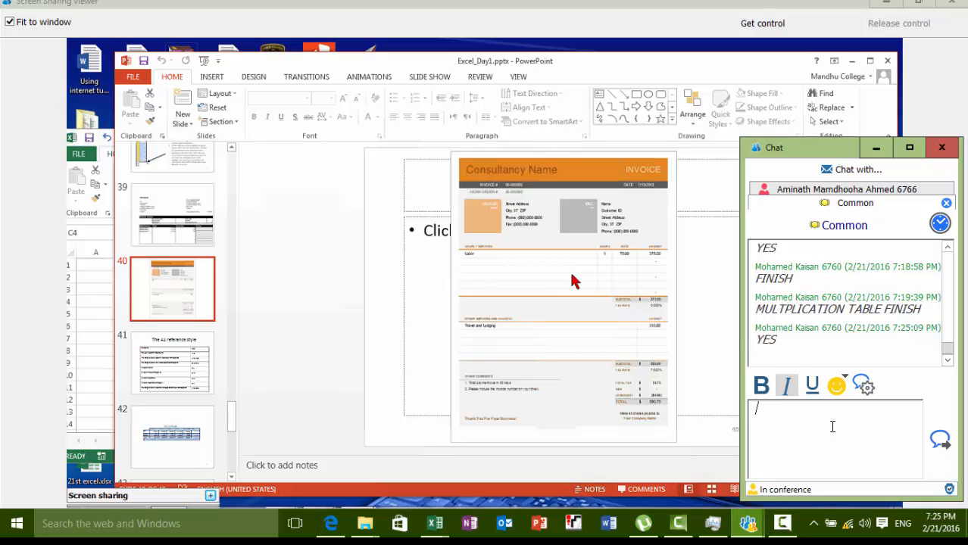
Step: Switch to the course site in Edge, download Excel_Day1.pptx from the Lecture folder and open it in PowerPoint
click(874, 150)
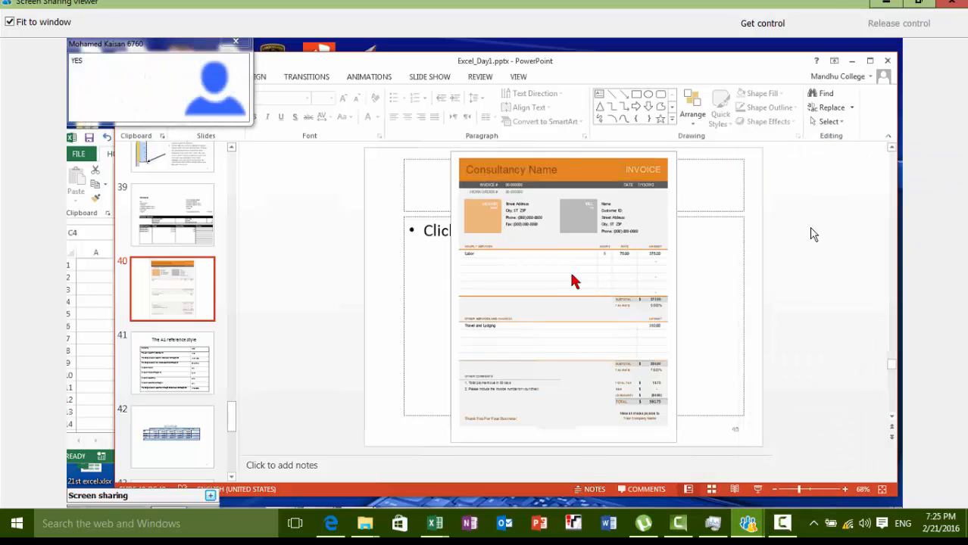
click(331, 522)
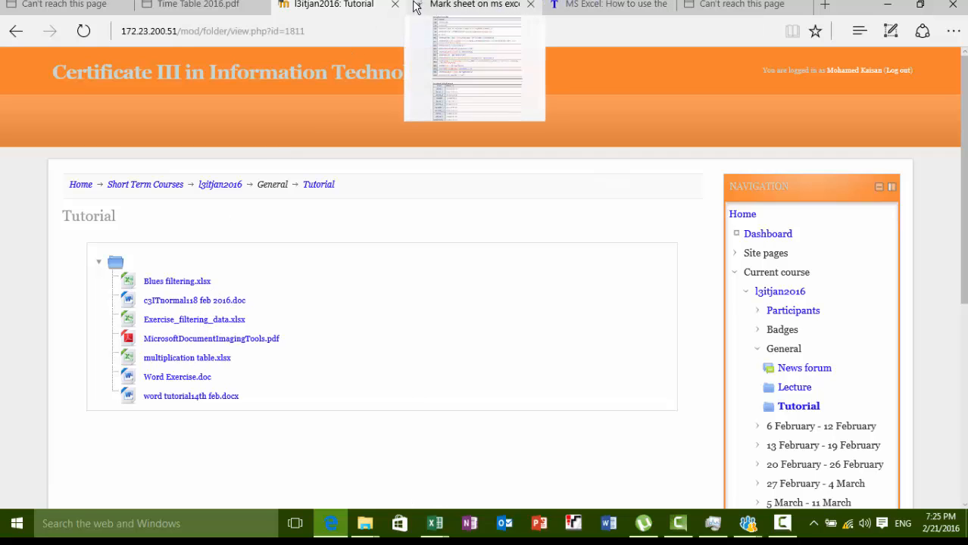
click(216, 186)
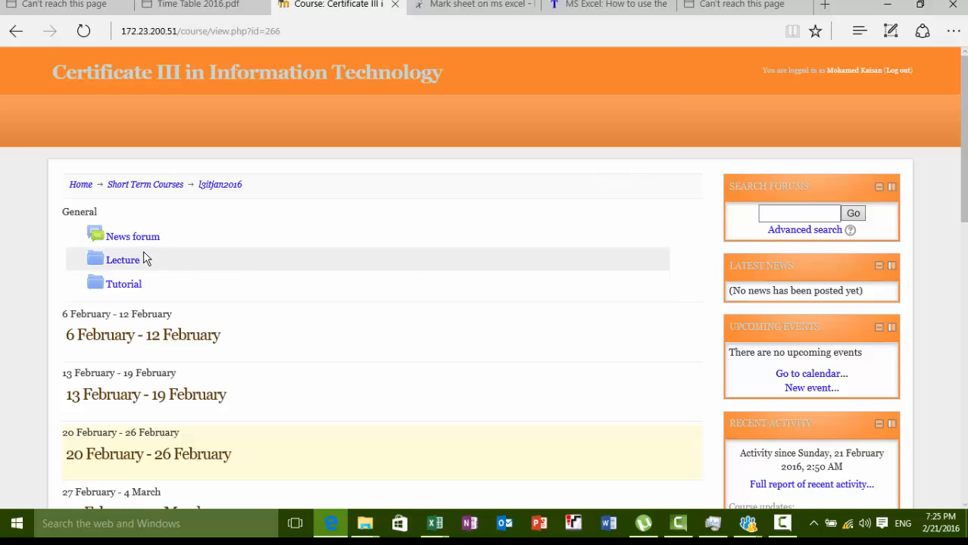
click(131, 261)
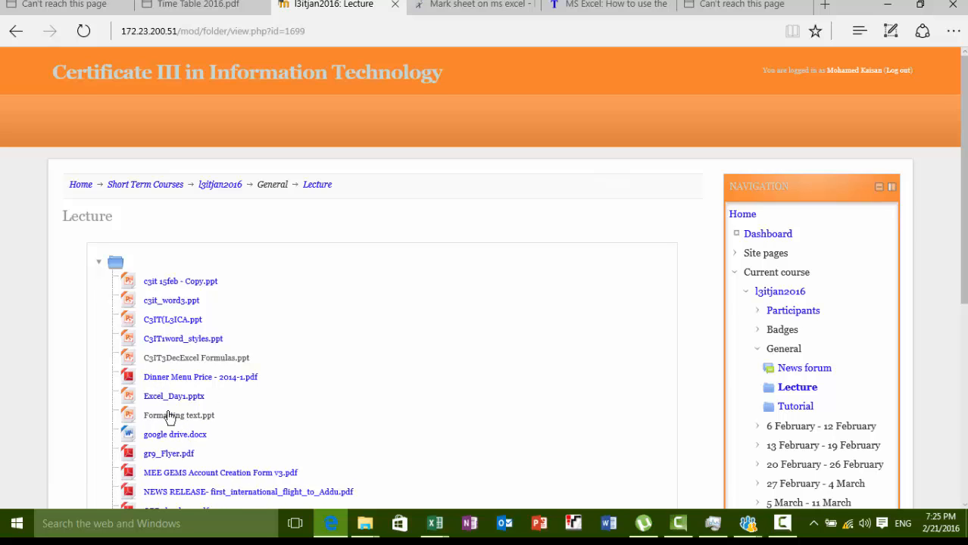
click(165, 402)
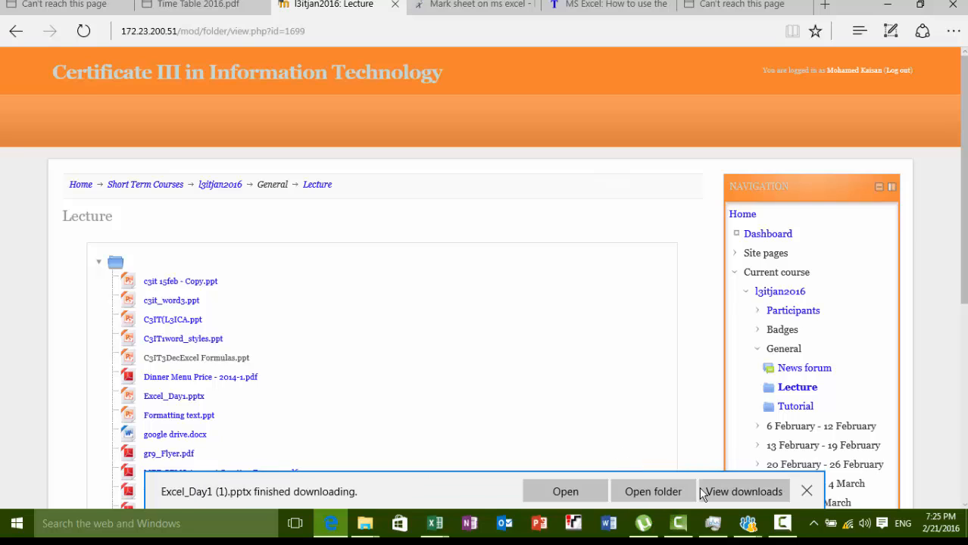
click(576, 491)
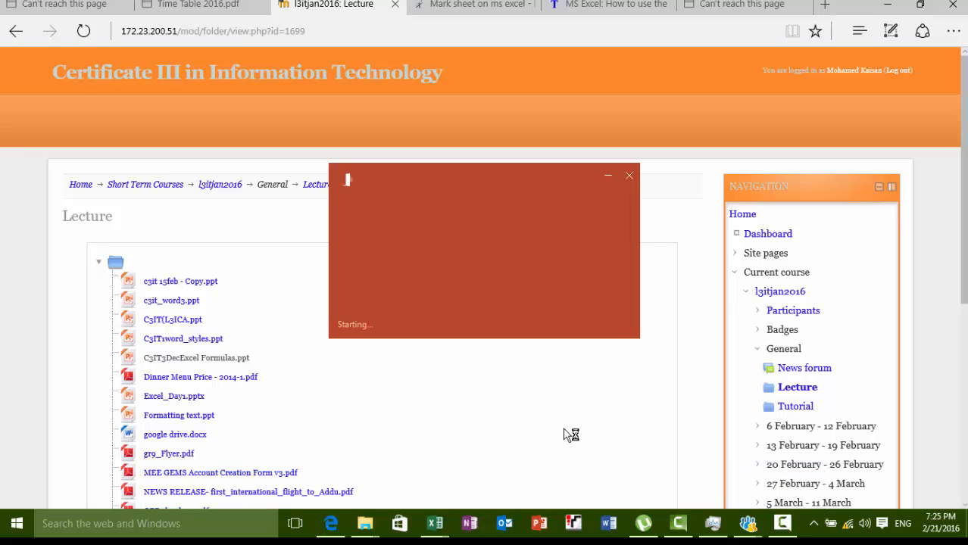
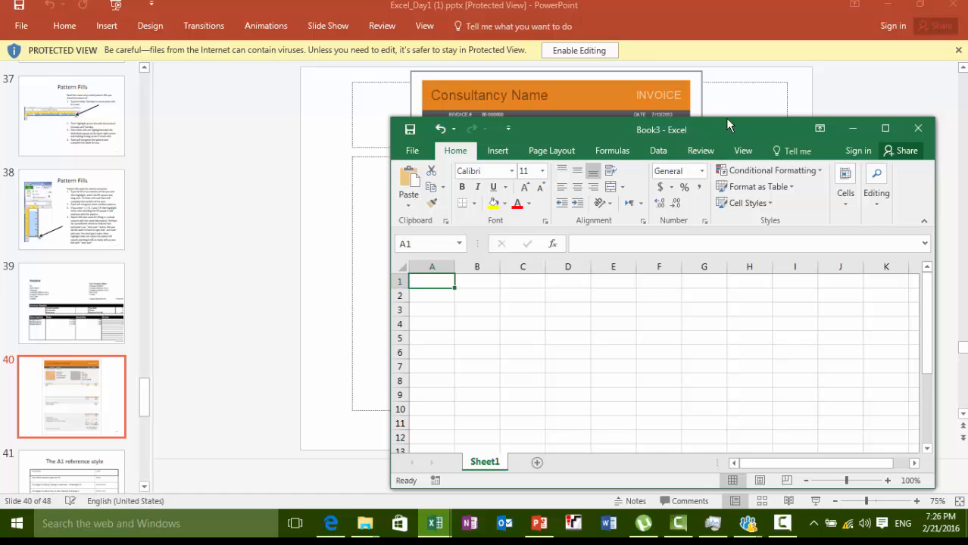
Step: Try merging and centering A1:I5 as a heading block in the blank workbook, and unmerge the range
drag(715, 133, 566, 162)
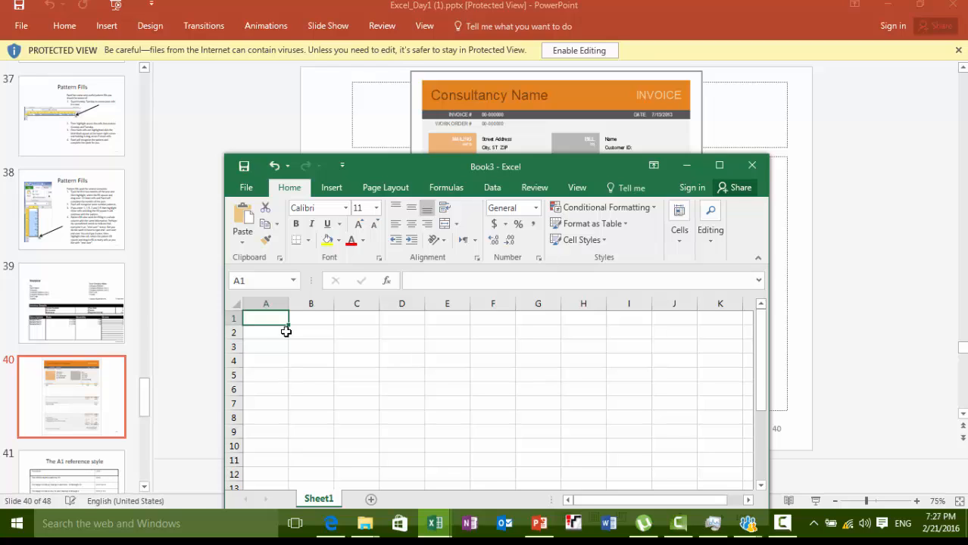
drag(279, 331, 325, 345)
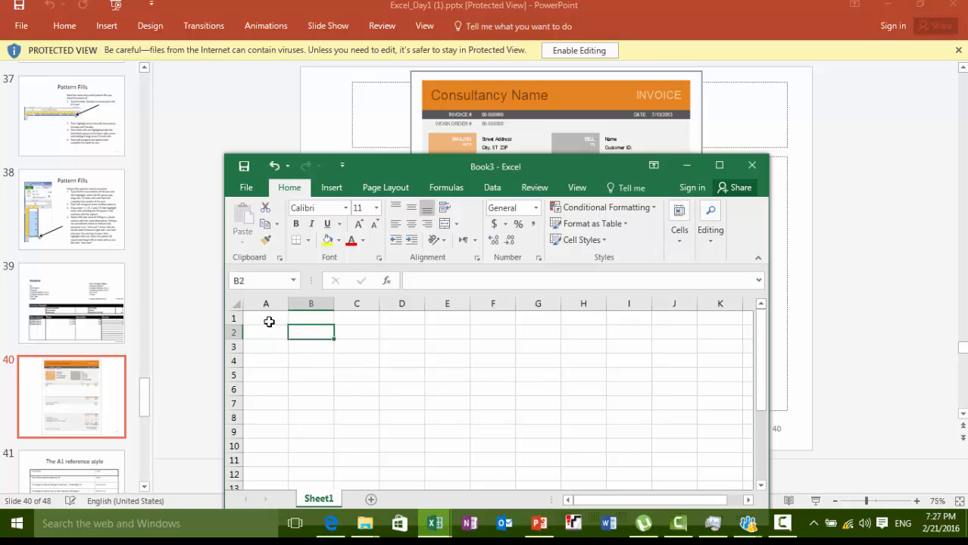
click(268, 322)
mouse_move(277, 324)
mouse_down()
mouse_move(339, 361)
mouse_move(503, 376)
mouse_move(609, 370)
mouse_up()
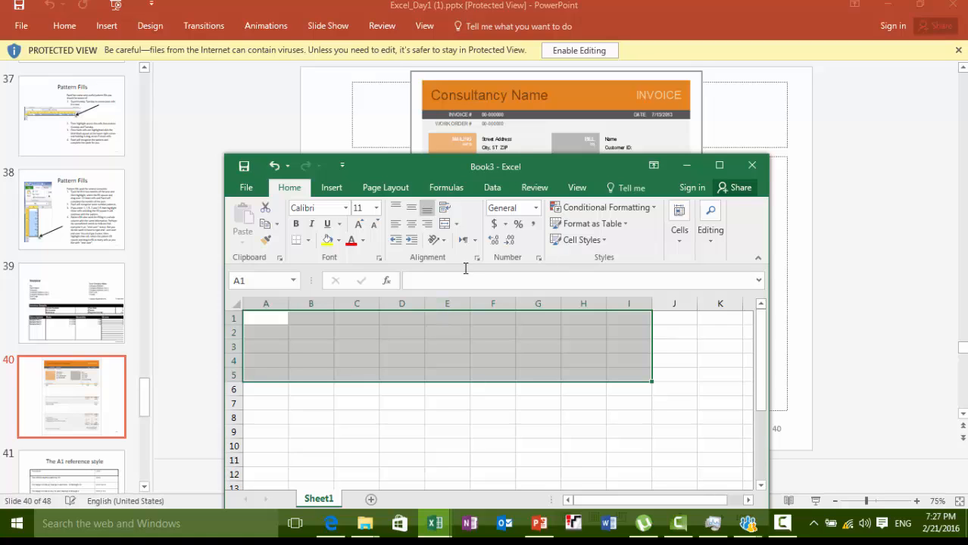
click(445, 224)
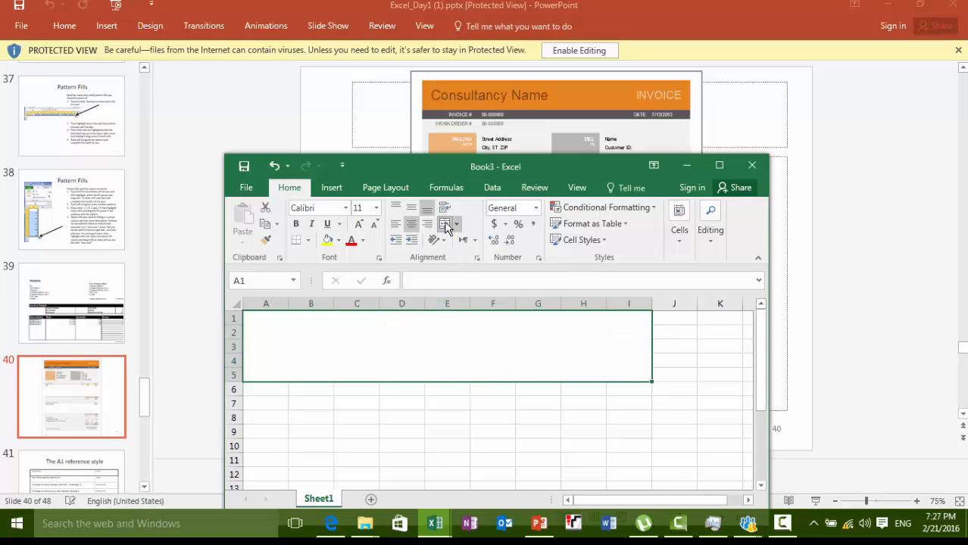
double_click(509, 340)
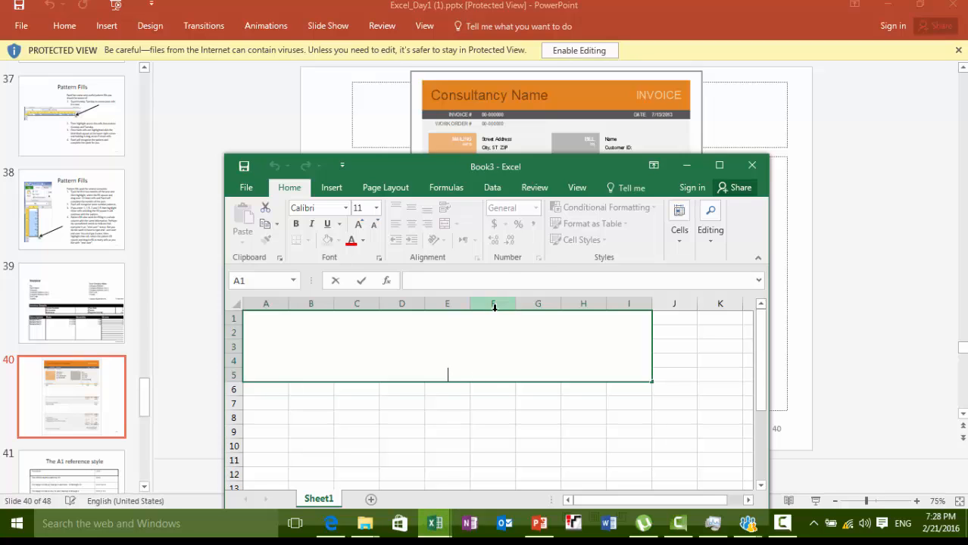
click(447, 402)
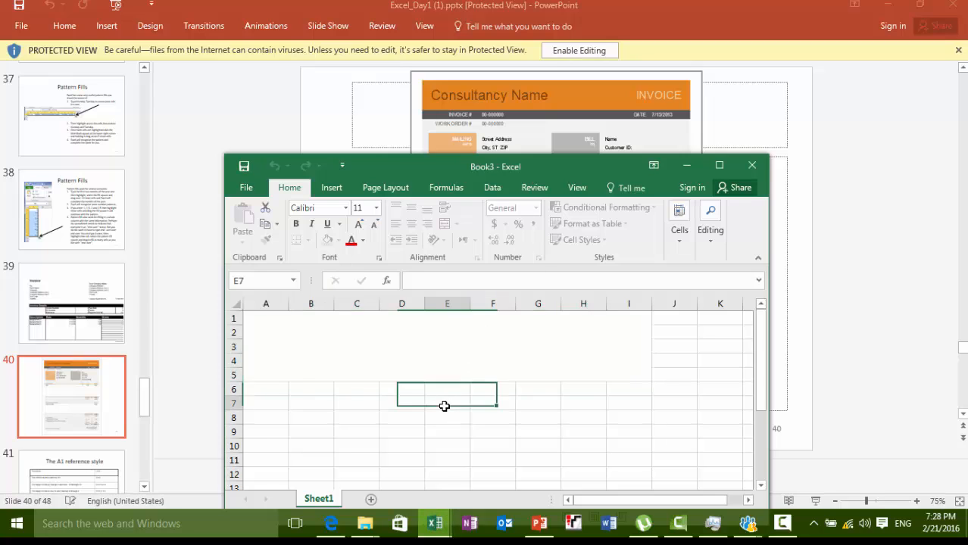
click(385, 341)
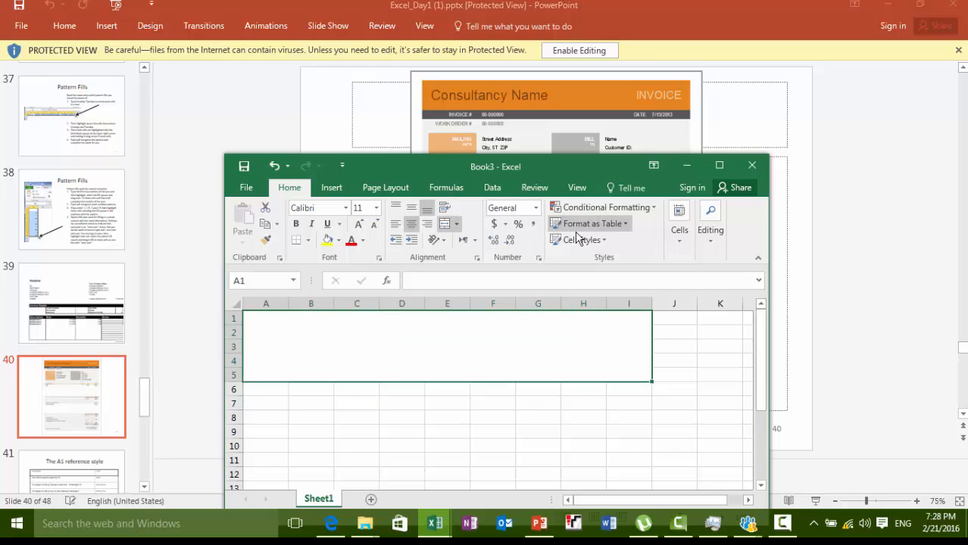
click(444, 224)
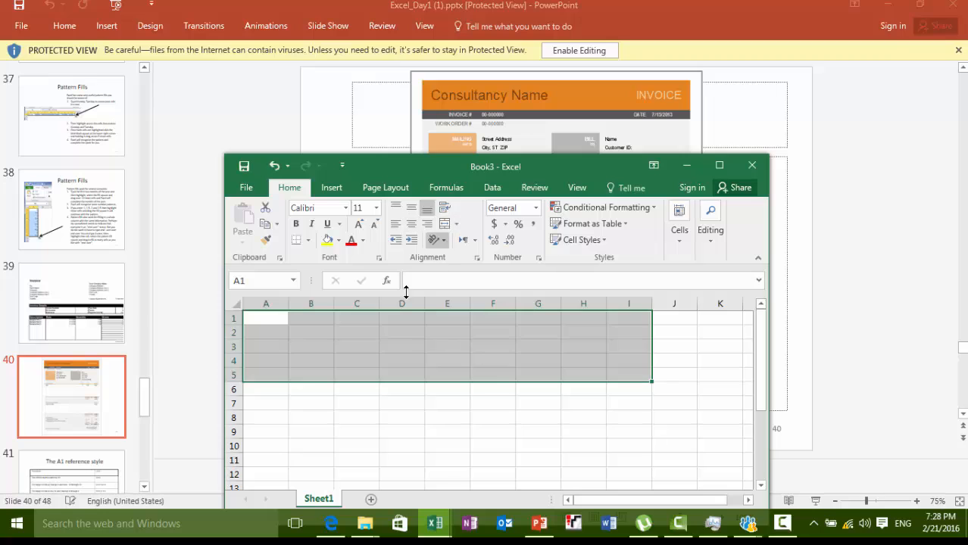
Step: Merge and center A1:D4 and enter "Consultency name" as the invoice heading
drag(259, 330, 354, 348)
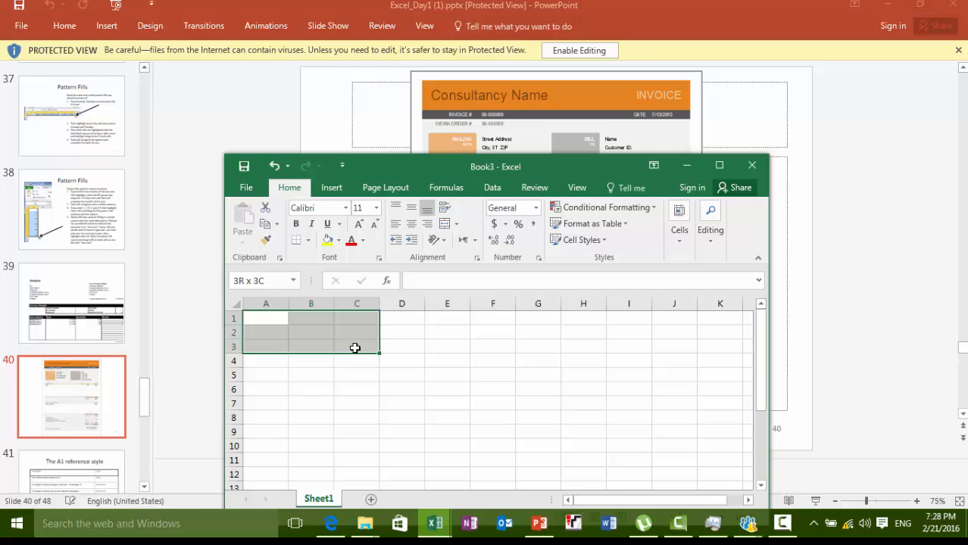
drag(355, 349, 395, 359)
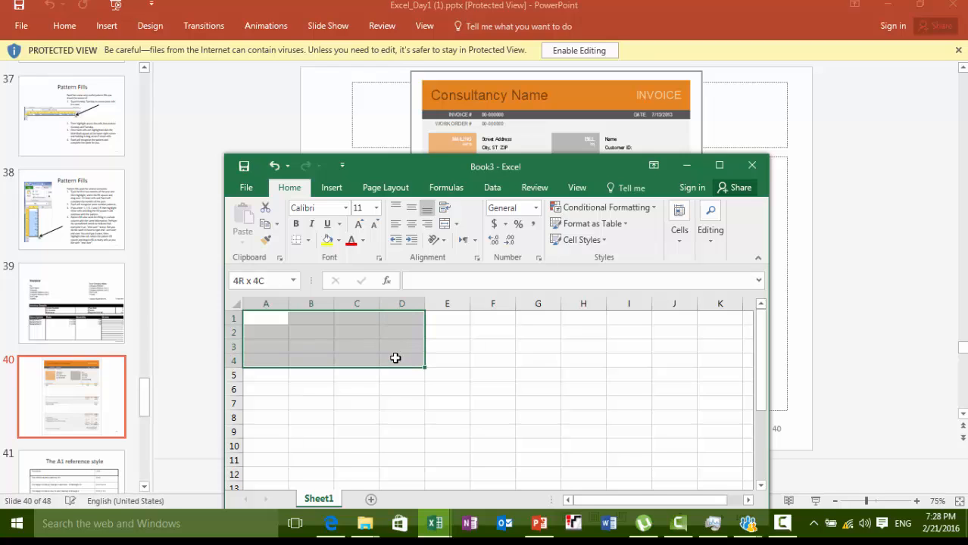
drag(395, 358, 395, 358)
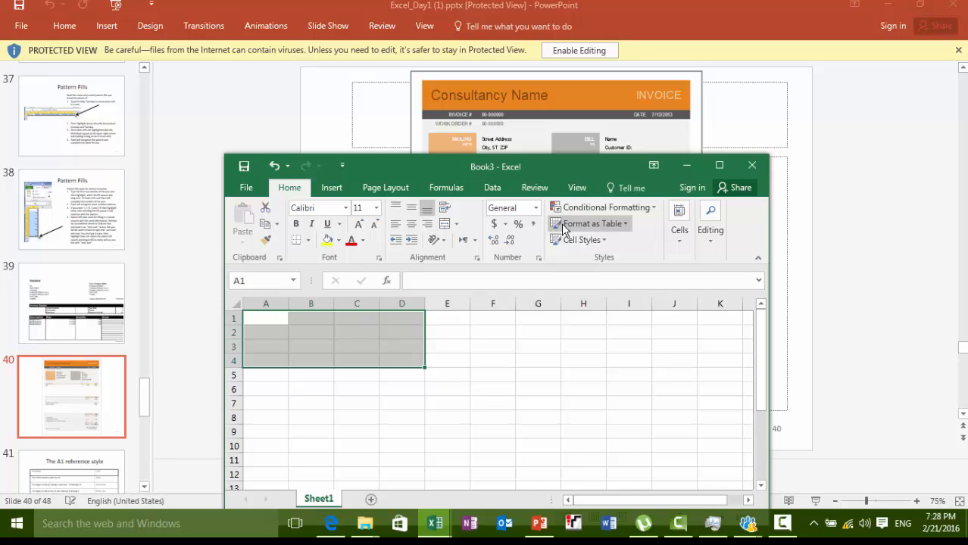
click(444, 223)
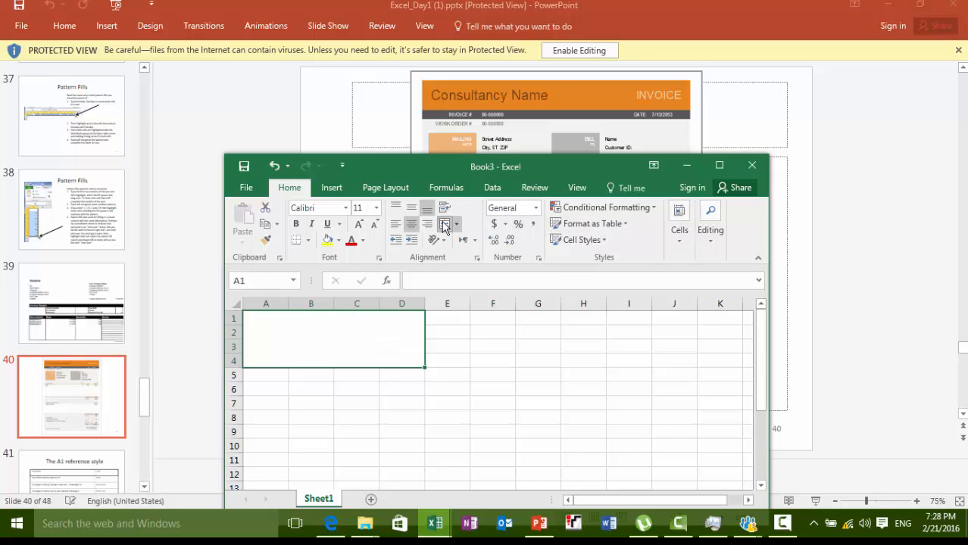
click(300, 230)
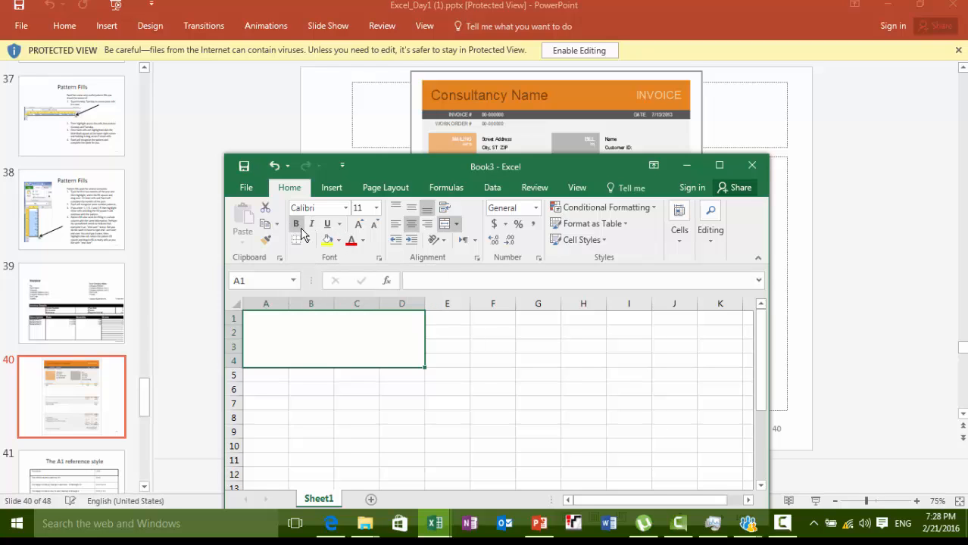
double_click(319, 342)
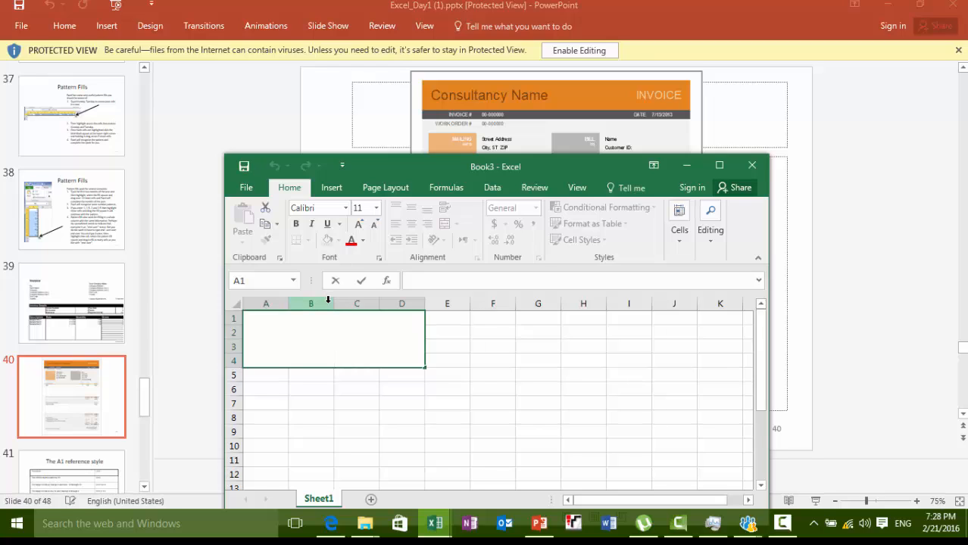
text(Consult)
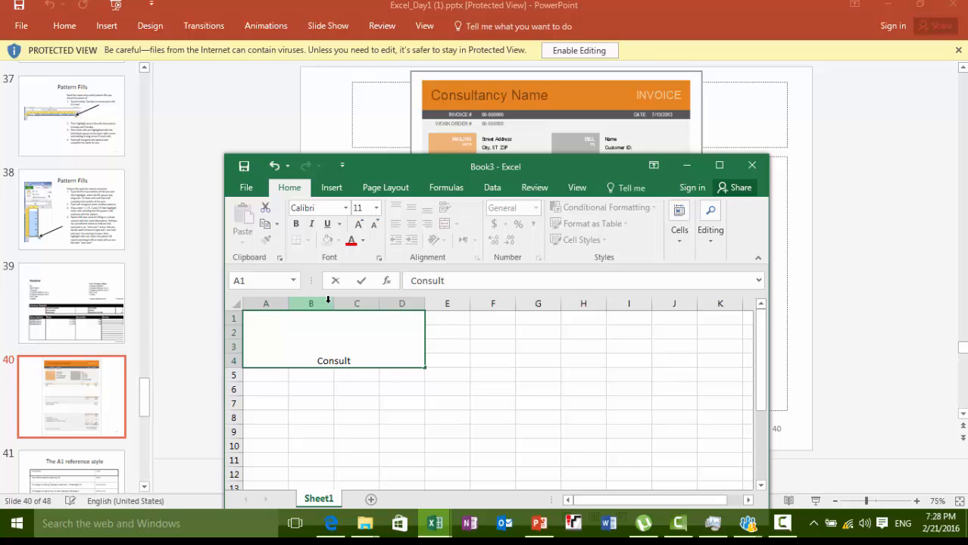
text(ency name)
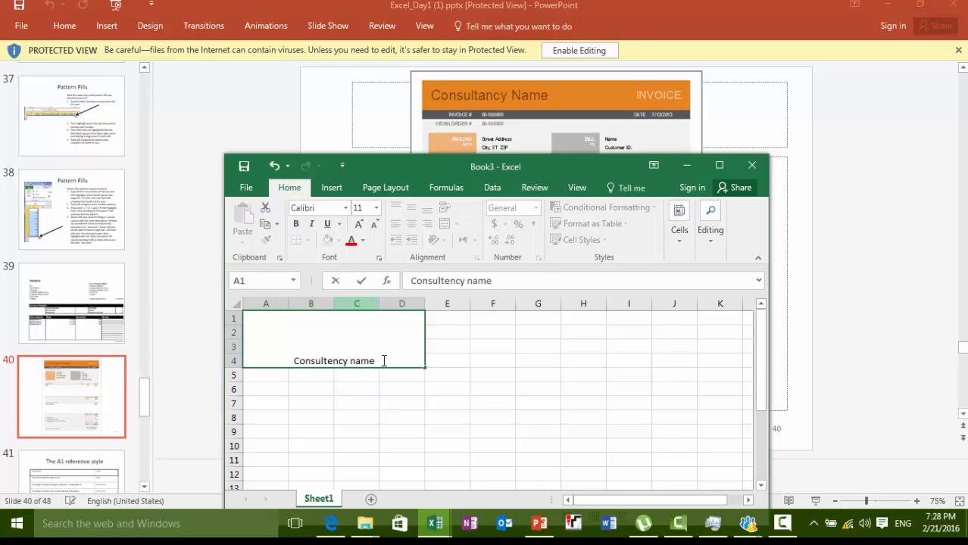
Step: Set the font size of the "Consultency name" heading to 24
drag(384, 362, 262, 328)
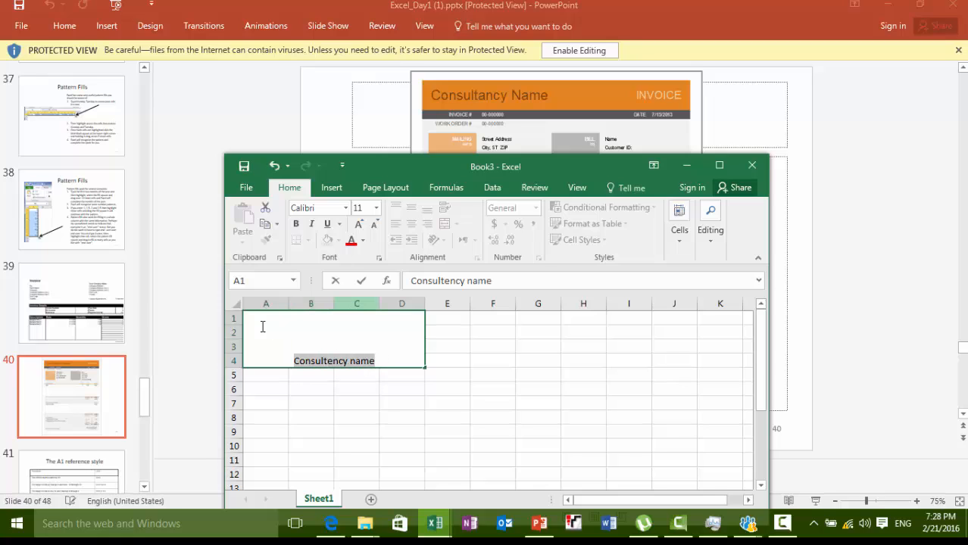
click(359, 223)
click(359, 223)
click(359, 223)
click(358, 223)
click(359, 223)
click(359, 223)
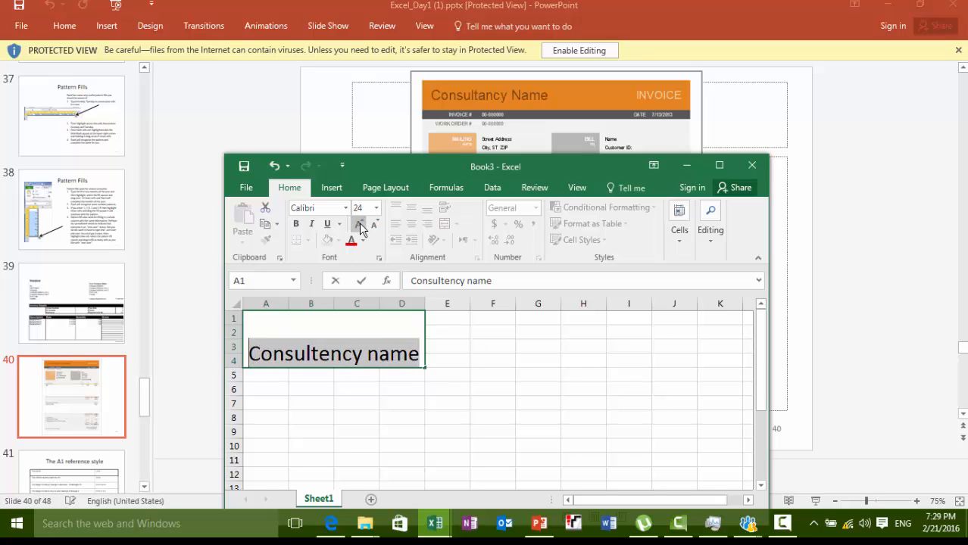
click(359, 222)
click(359, 223)
click(359, 223)
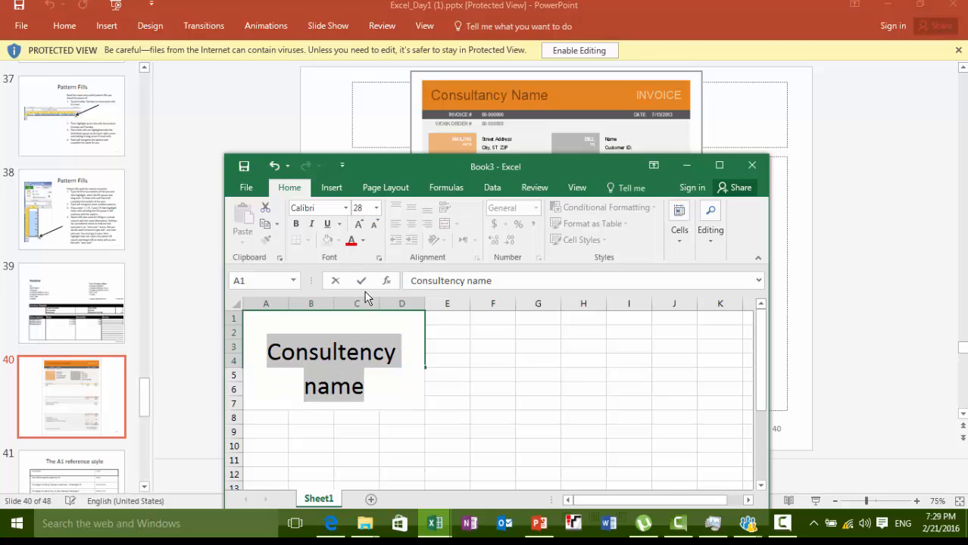
click(373, 224)
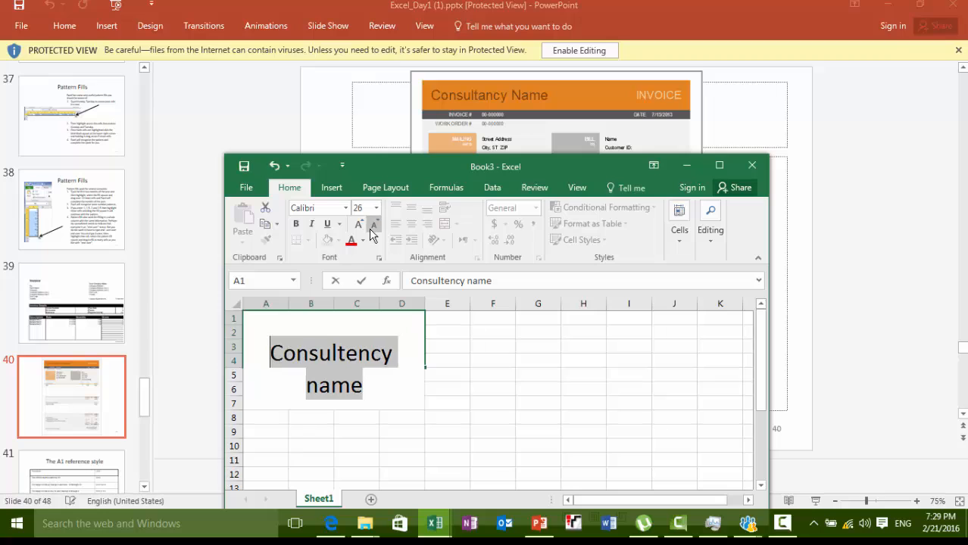
click(372, 226)
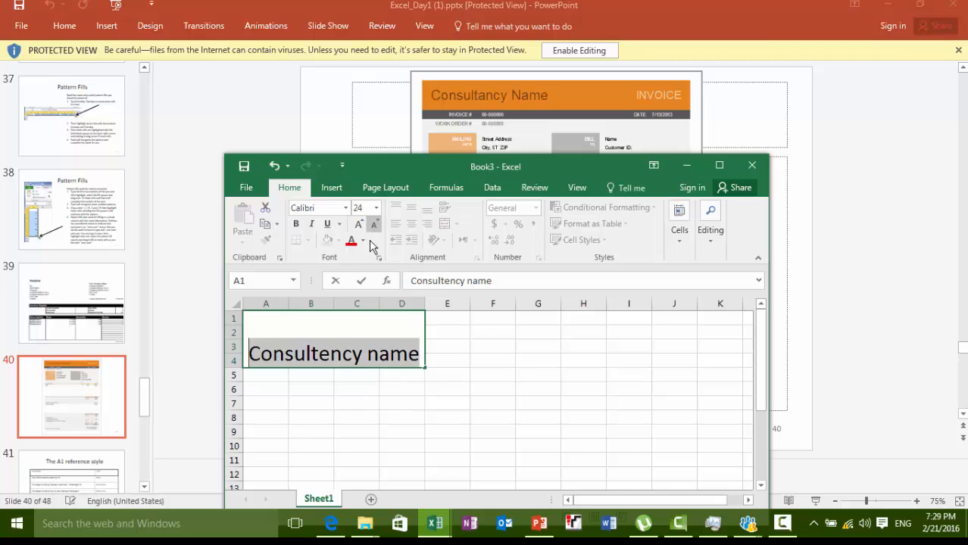
click(474, 386)
Step: Middle-align the merged heading vertically and turn off its horizontal centering
click(377, 360)
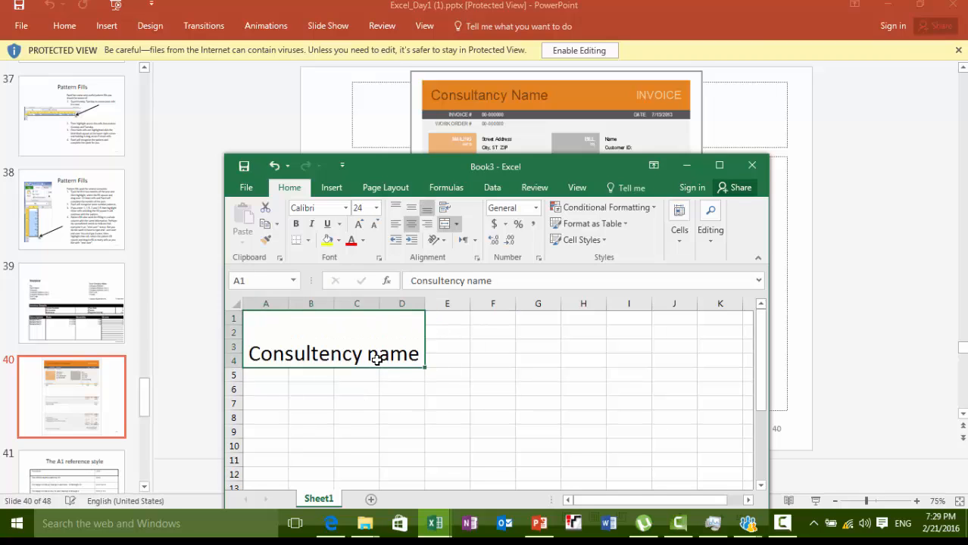
click(395, 207)
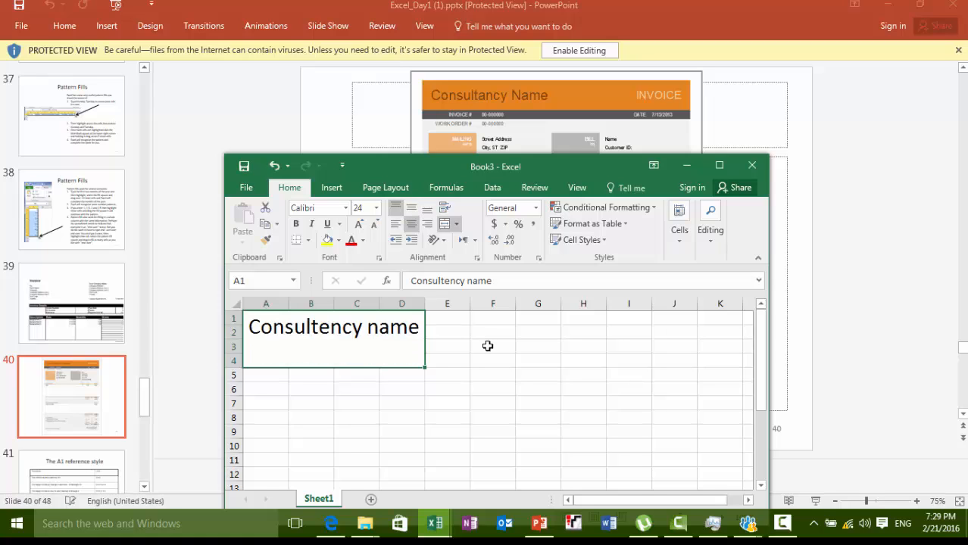
click(411, 225)
click(411, 208)
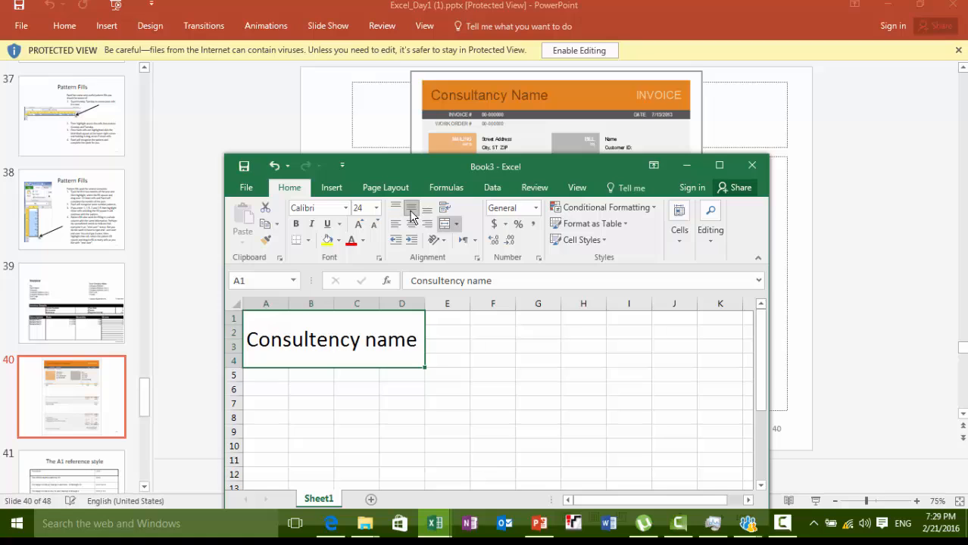
Step: Capitalize the second word of the heading in A1 so it reads "Consultency Name"
double_click(378, 345)
drag(377, 344, 368, 345)
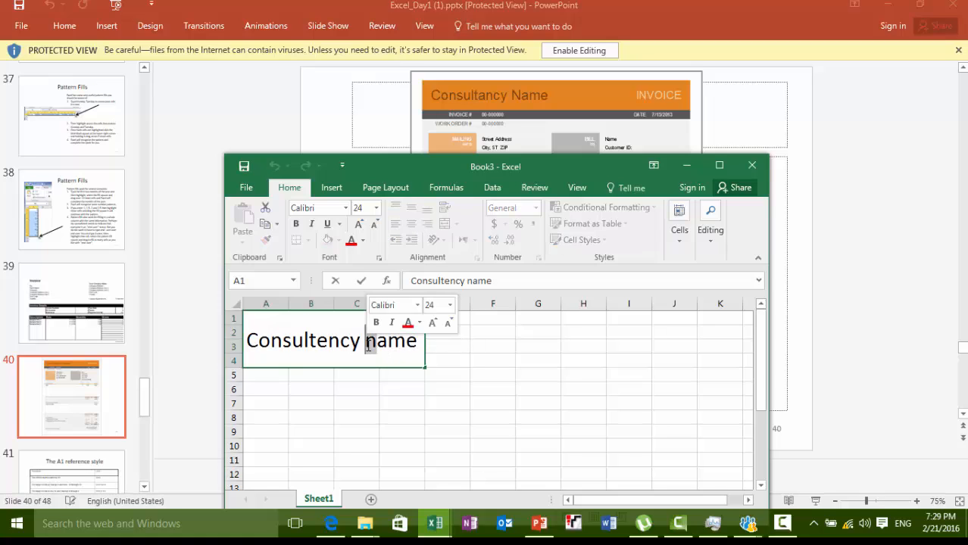
text(N)
click(477, 352)
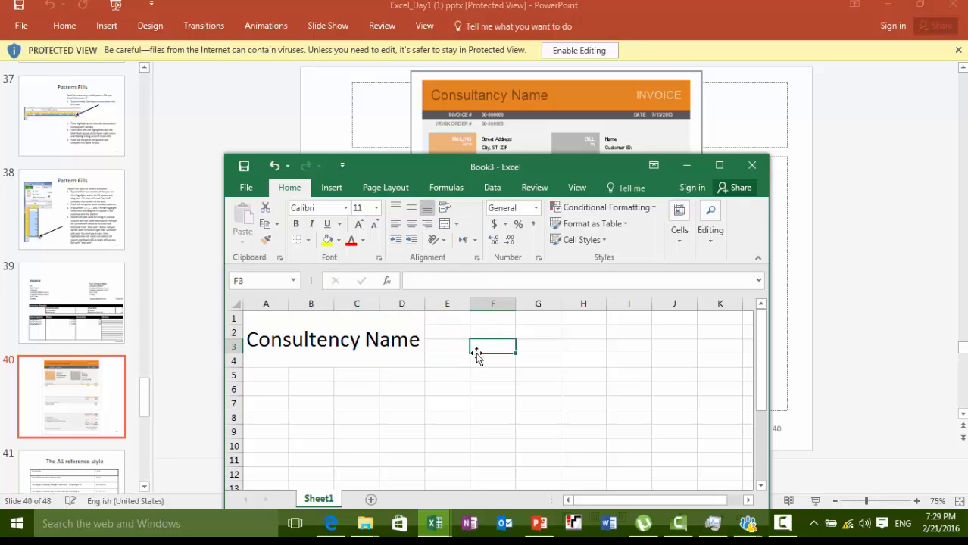
click(566, 332)
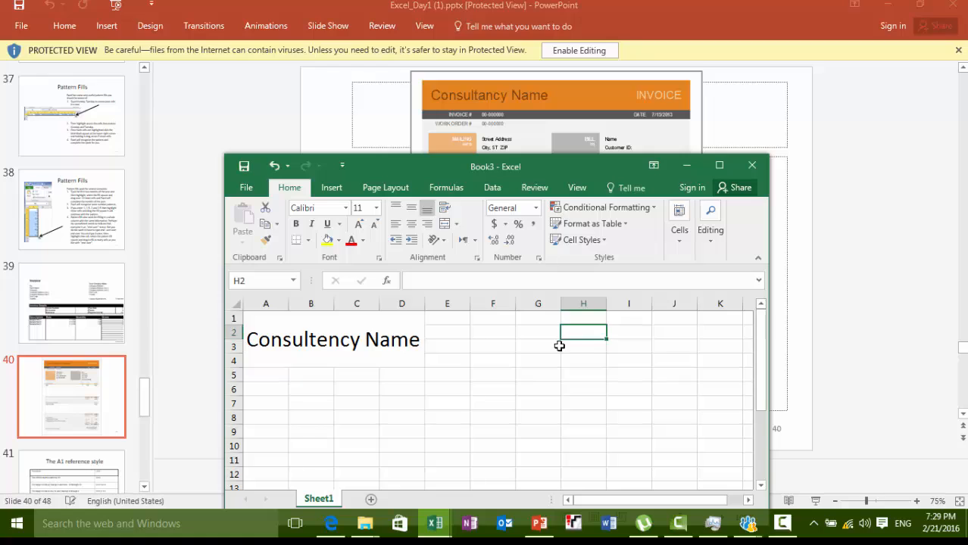
click(559, 346)
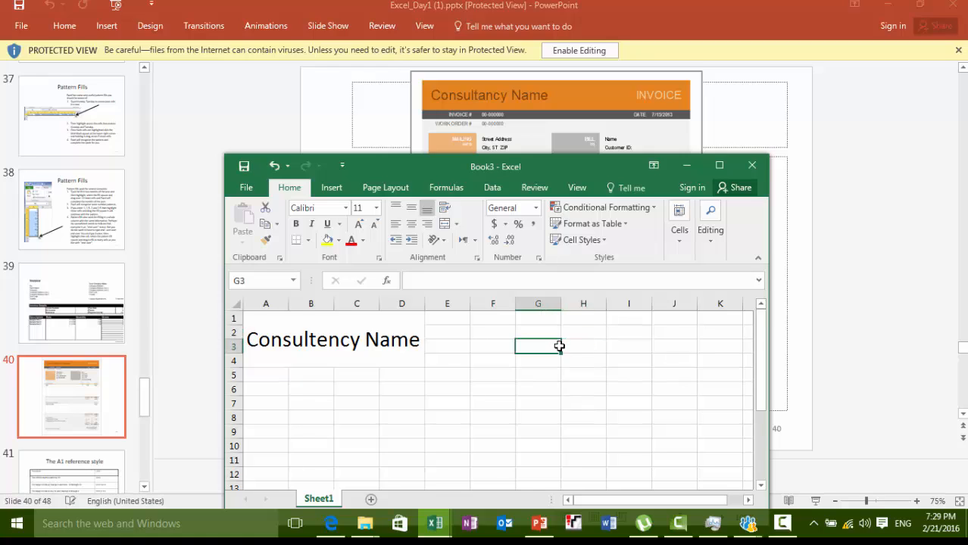
Step: Merge and center G2:H3 and enter "INVOICE" in the merged cell
click(541, 336)
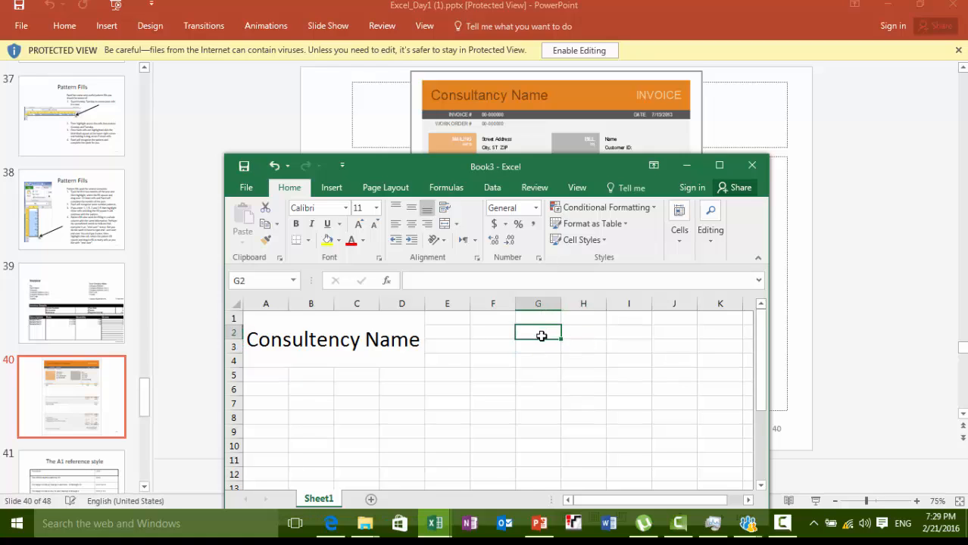
drag(542, 336, 565, 341)
click(538, 342)
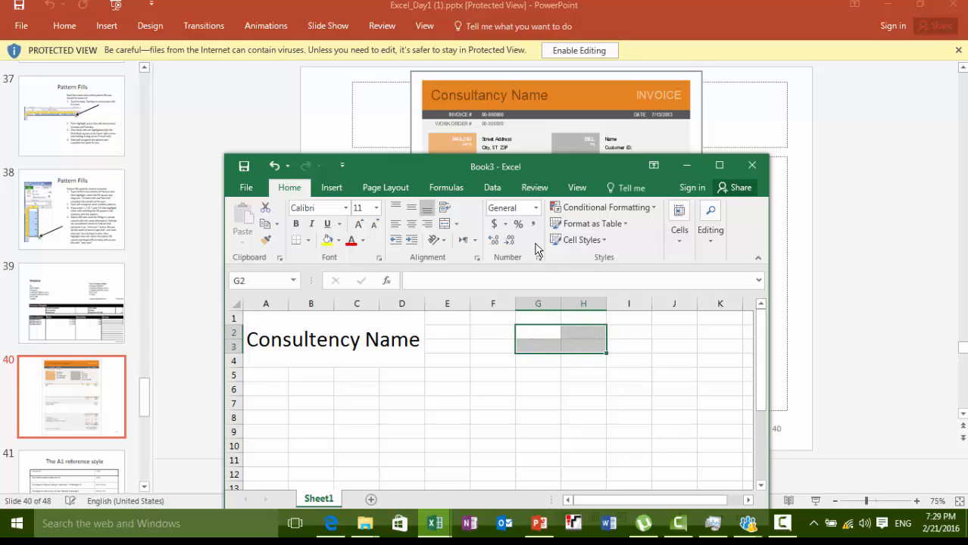
click(443, 229)
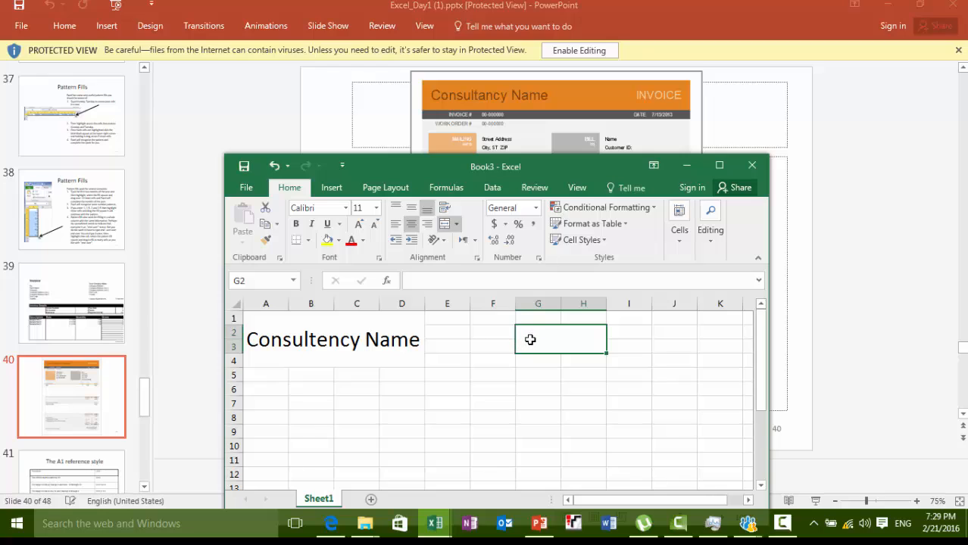
double_click(535, 339)
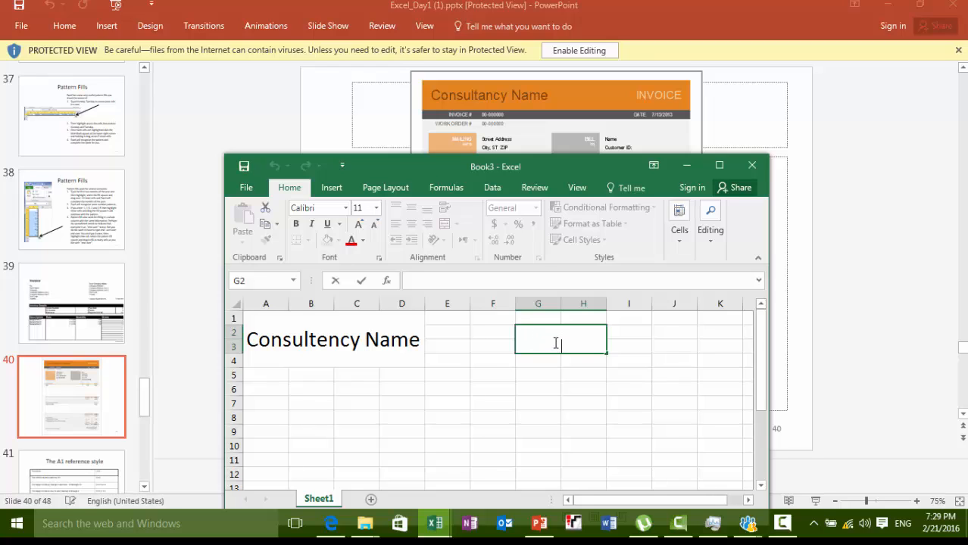
text(NVOICE)
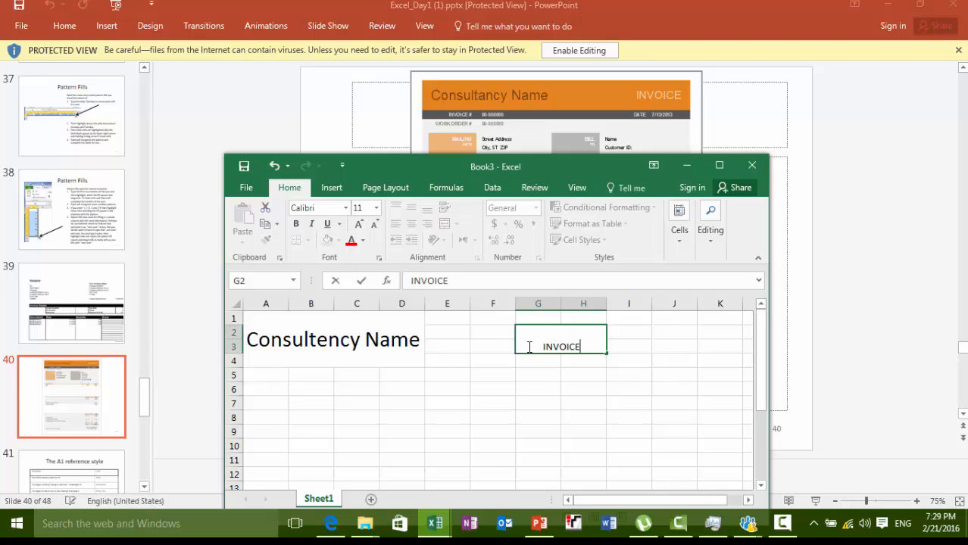
Step: Set the font size of the "INVOICE" text in G2 to 18
drag(527, 345, 617, 350)
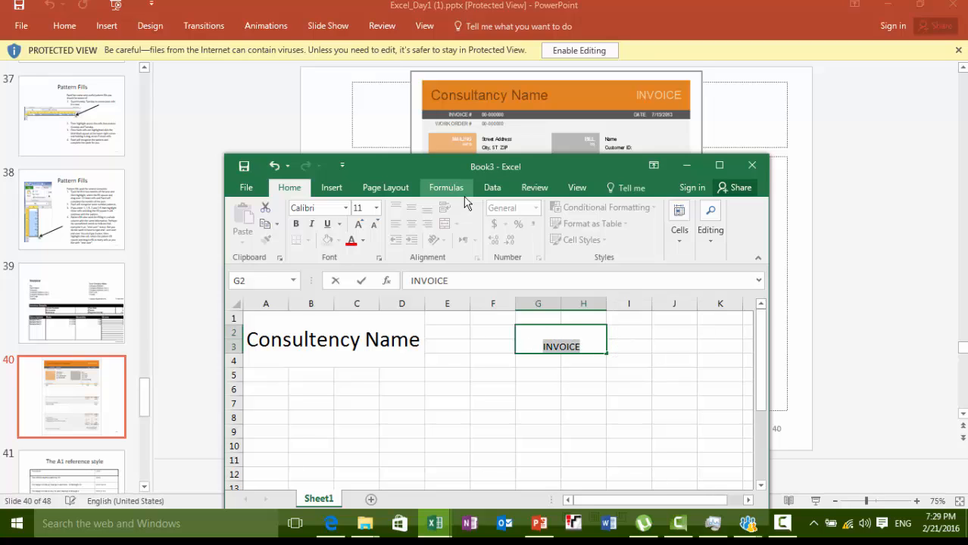
click(359, 225)
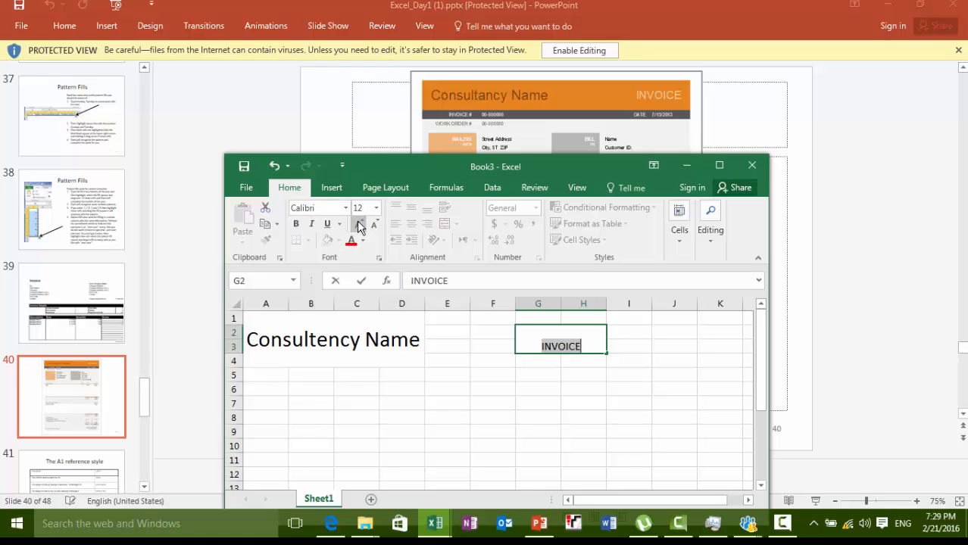
click(359, 225)
click(358, 225)
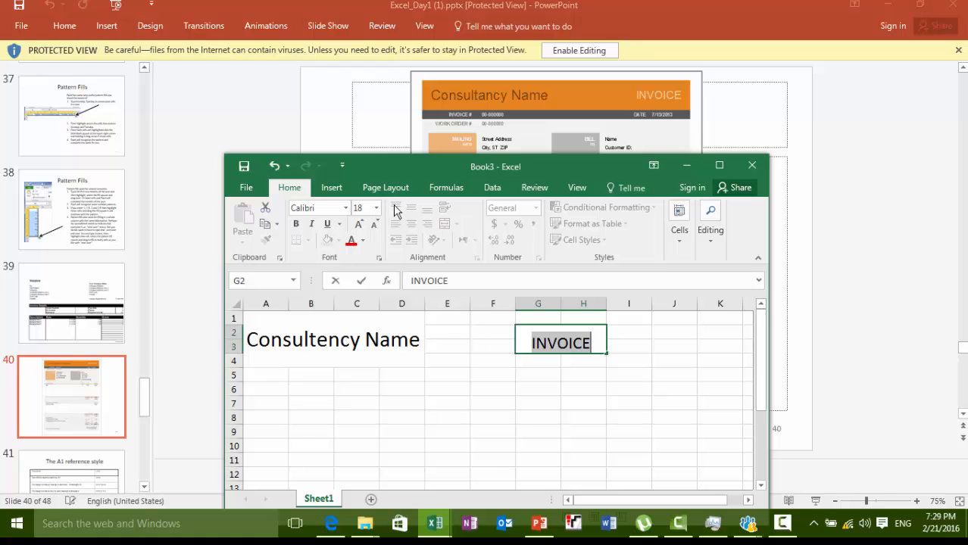
click(523, 339)
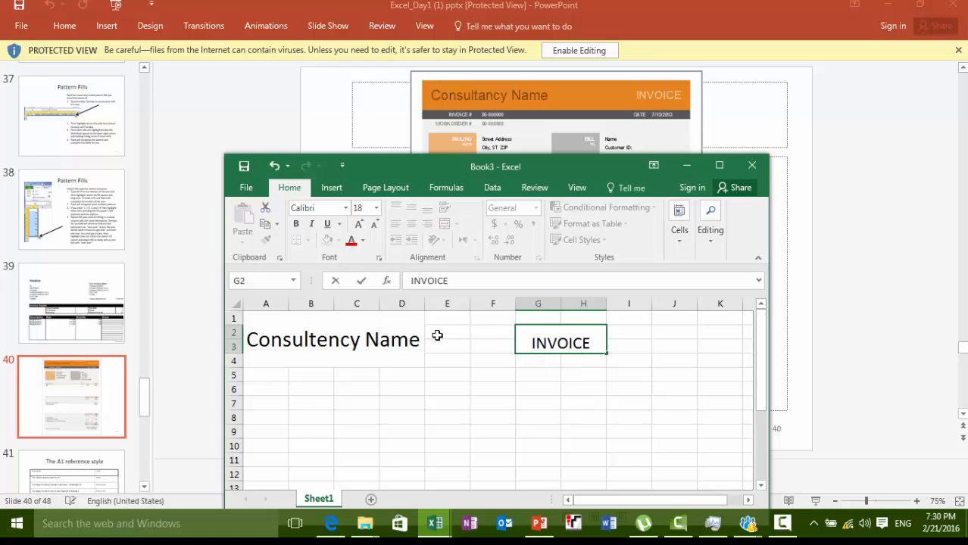
click(519, 363)
Step: Middle-align the merged "INVOICE" cell vertically and set its font color to white
click(547, 339)
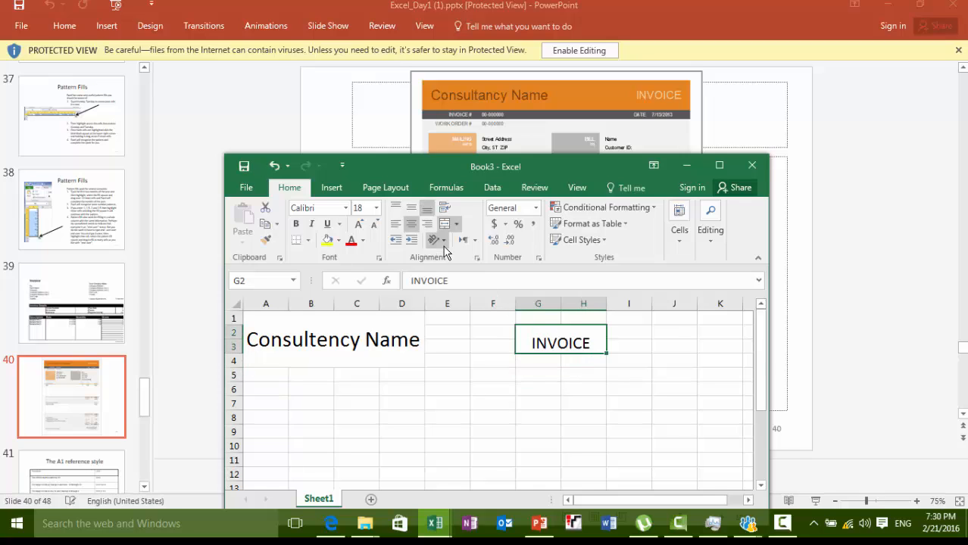
click(412, 207)
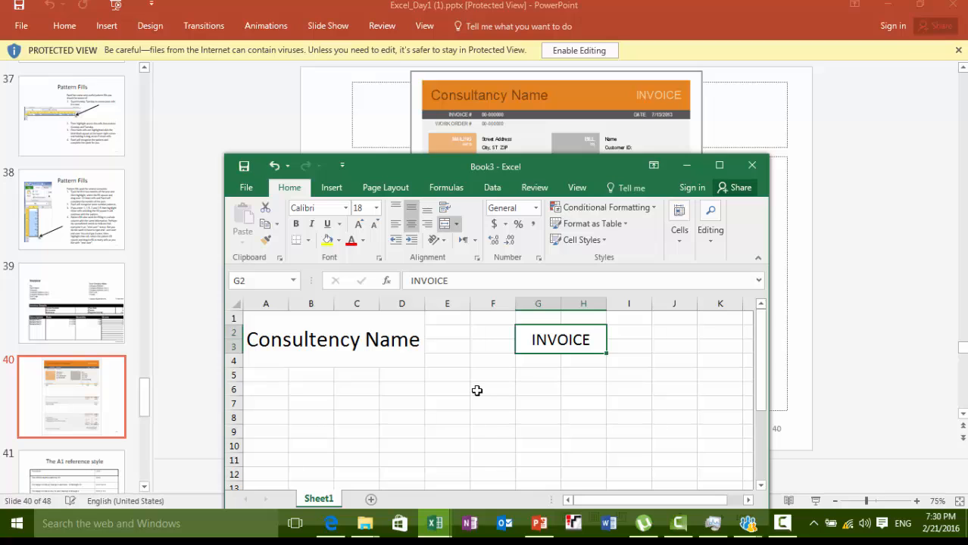
click(364, 244)
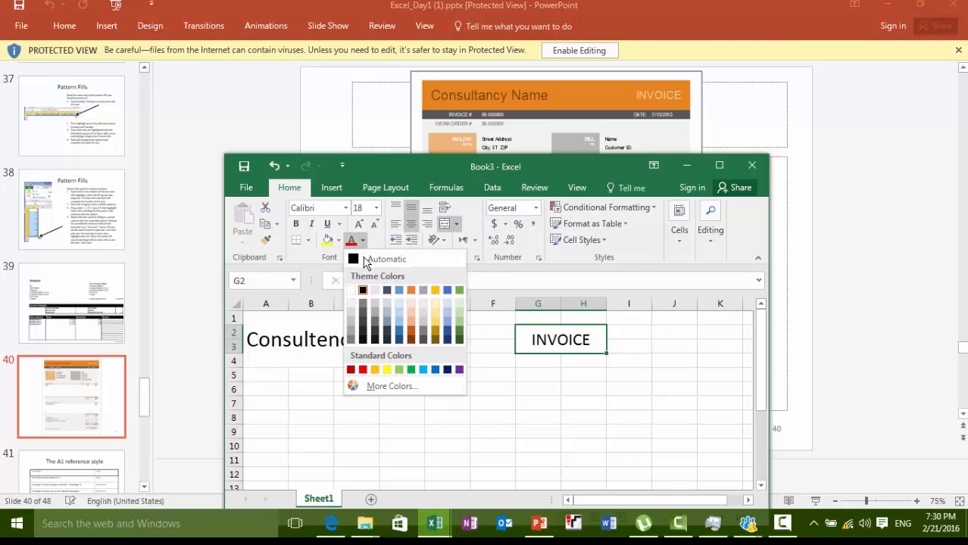
click(350, 291)
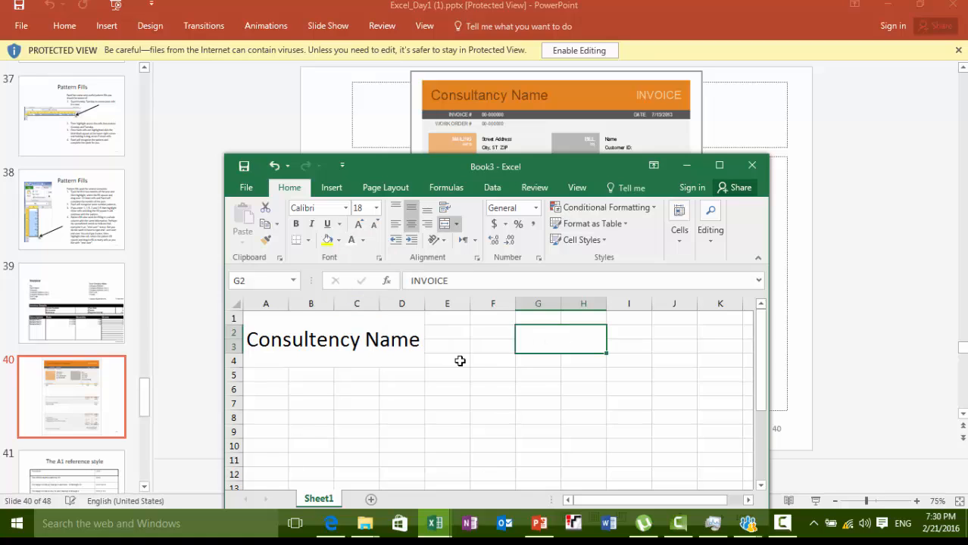
Step: Fill the invoice header range A1:H4 with a darker shade of Orange, Accent 2
click(318, 333)
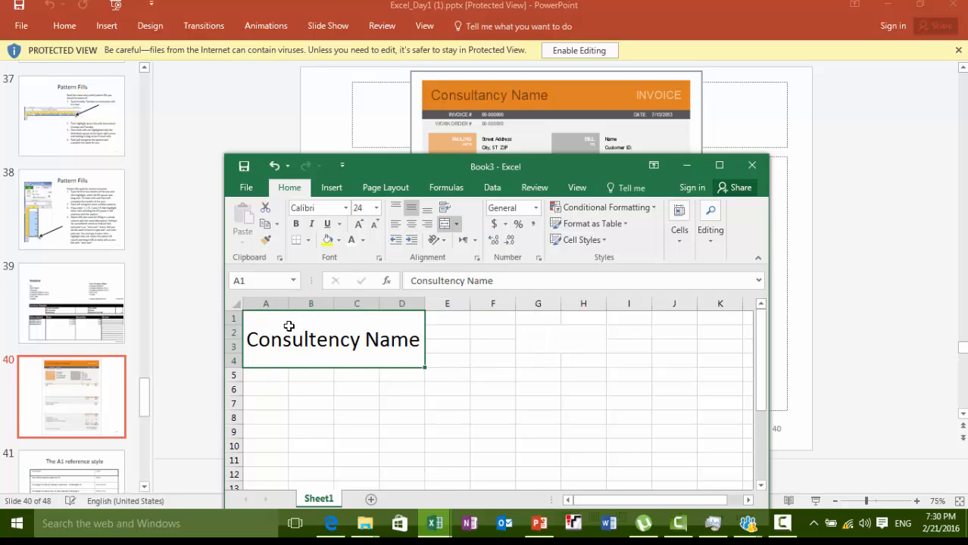
drag(288, 325, 546, 353)
click(547, 356)
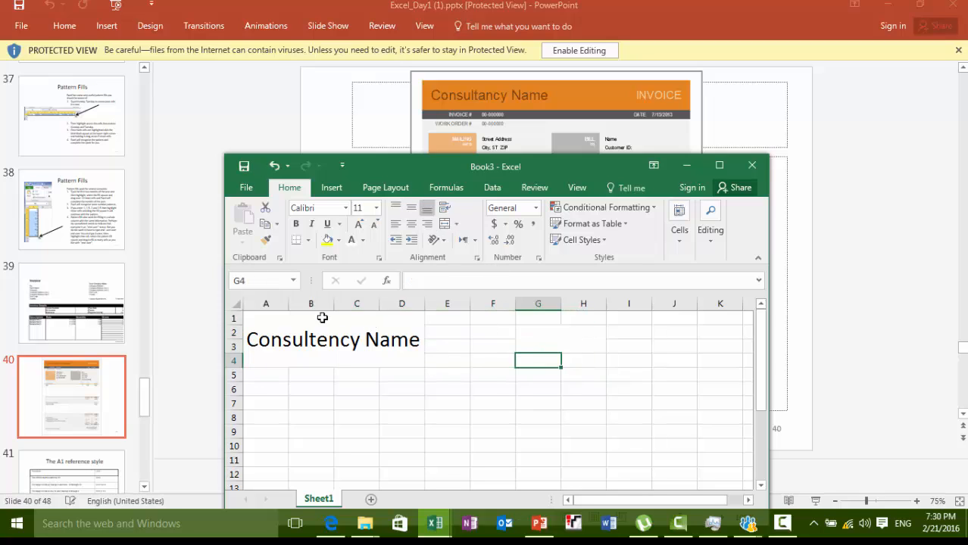
drag(266, 321, 542, 340)
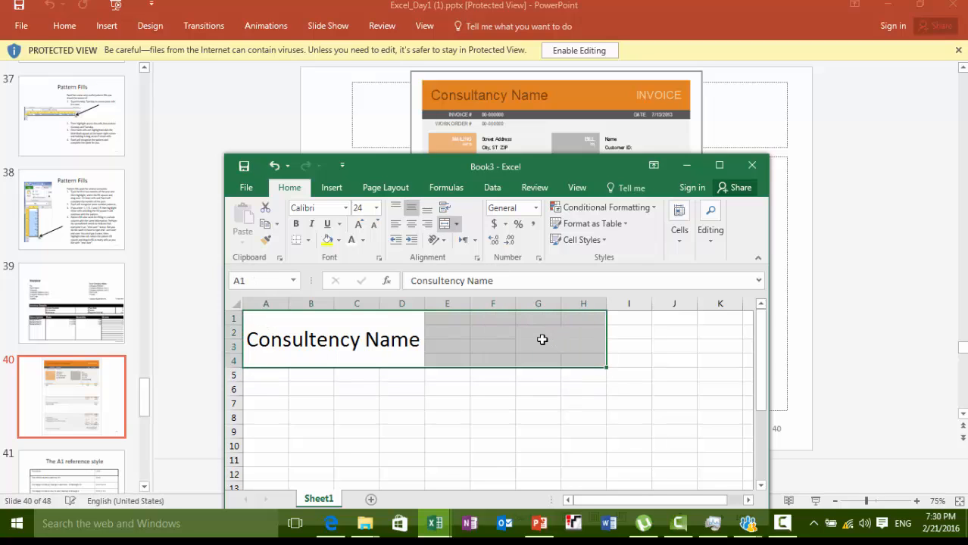
click(340, 240)
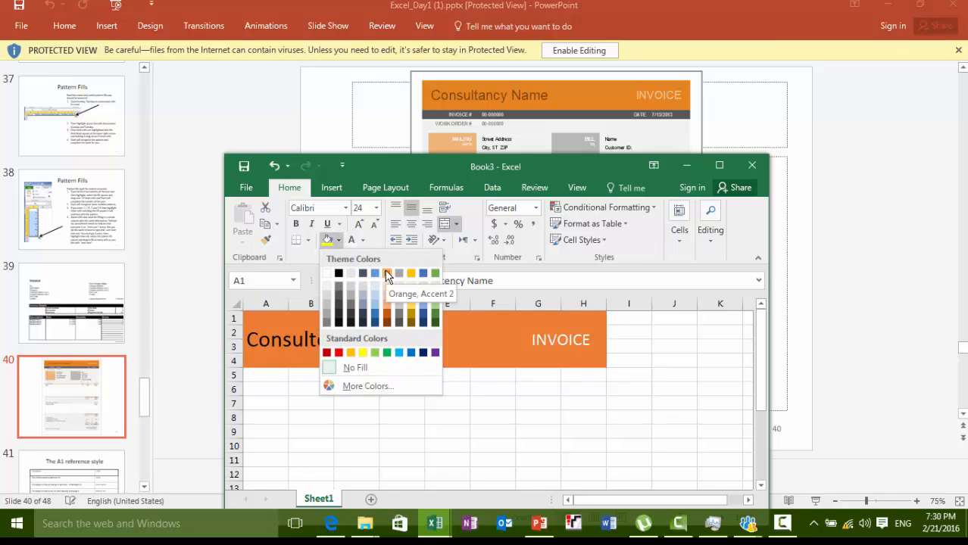
click(390, 314)
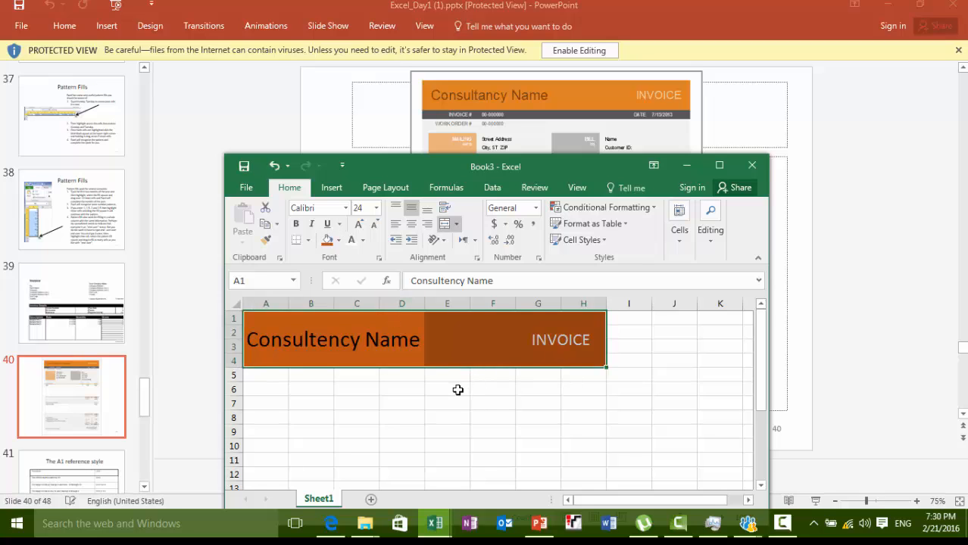
click(453, 389)
click(437, 417)
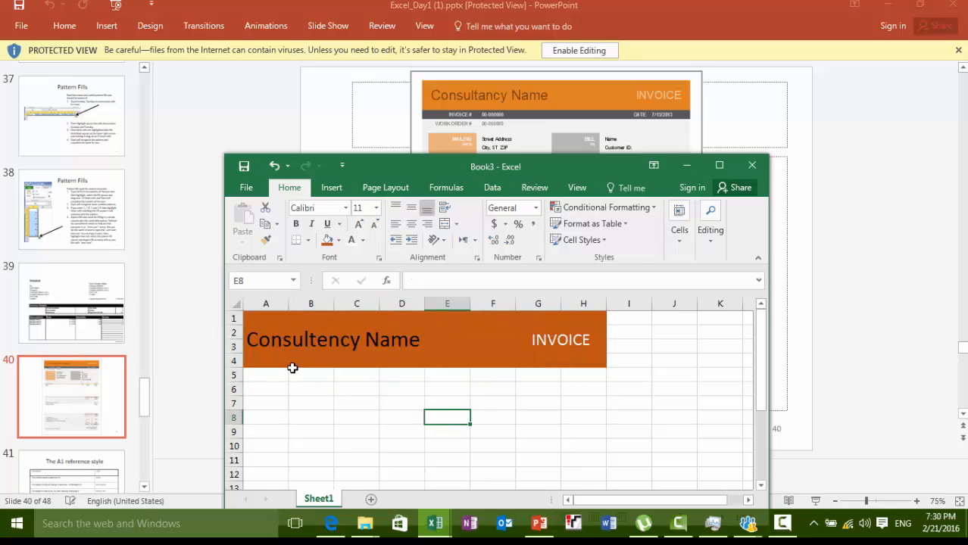
Step: Enter the label "INVOIVE#" in cell B5 below the orange header
drag(261, 372, 325, 374)
click(325, 374)
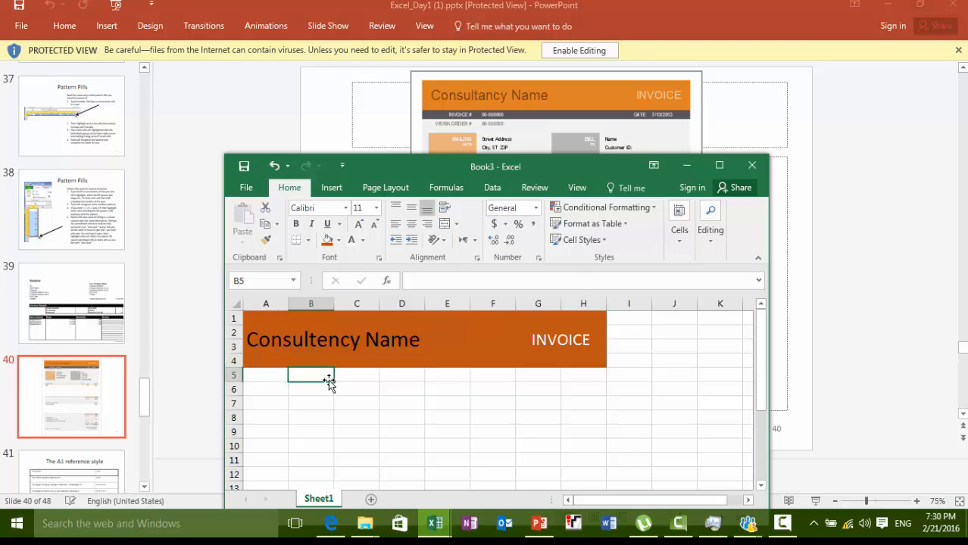
text(IN)
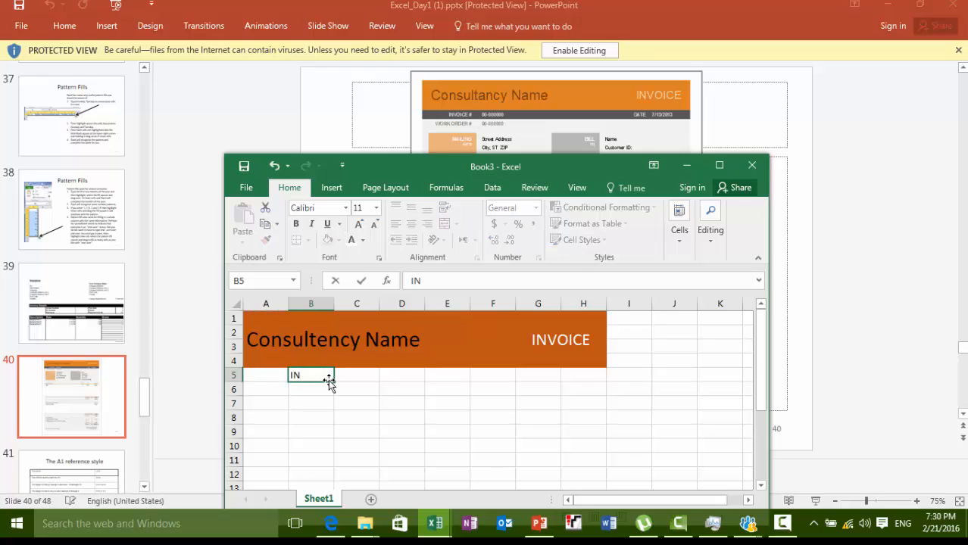
text(VOIVE#)
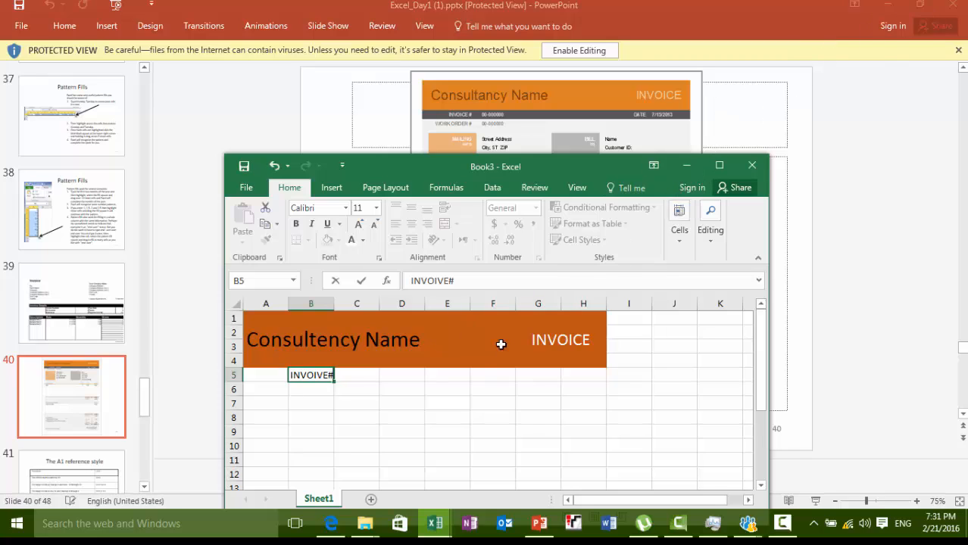
click(864, 524)
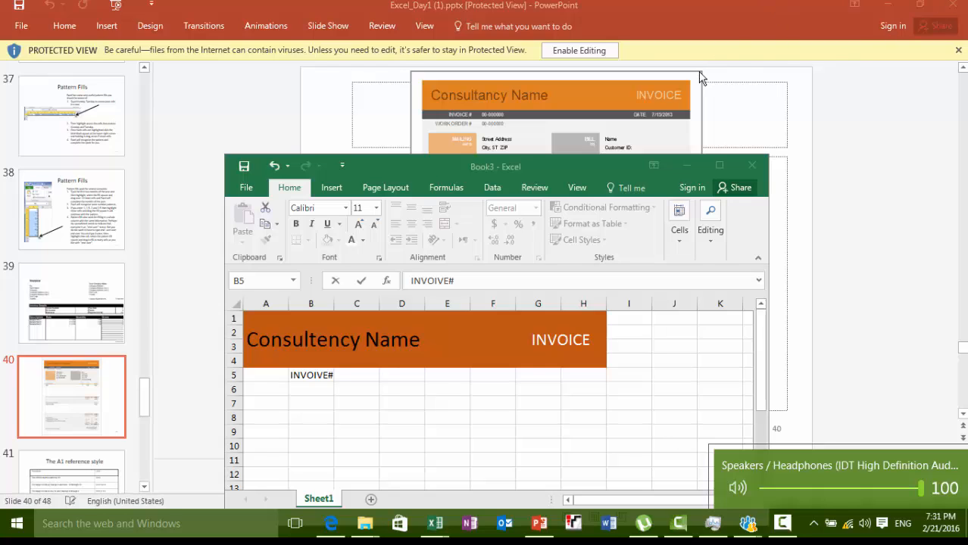
key(XF86AudioLowerVolume)
key(XF86AudioRaiseVolume)
key(super+d)
key(super+d)
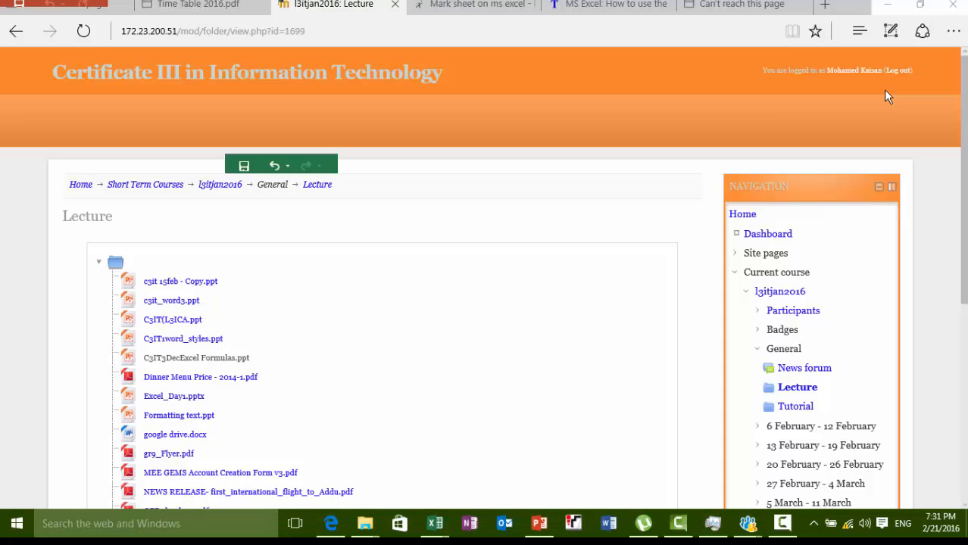
key(super+d)
key(super+d)
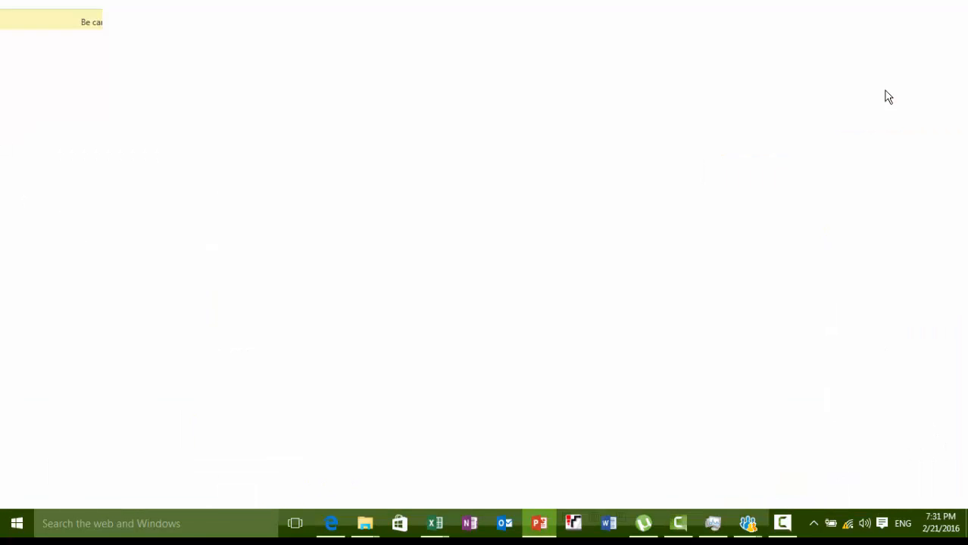